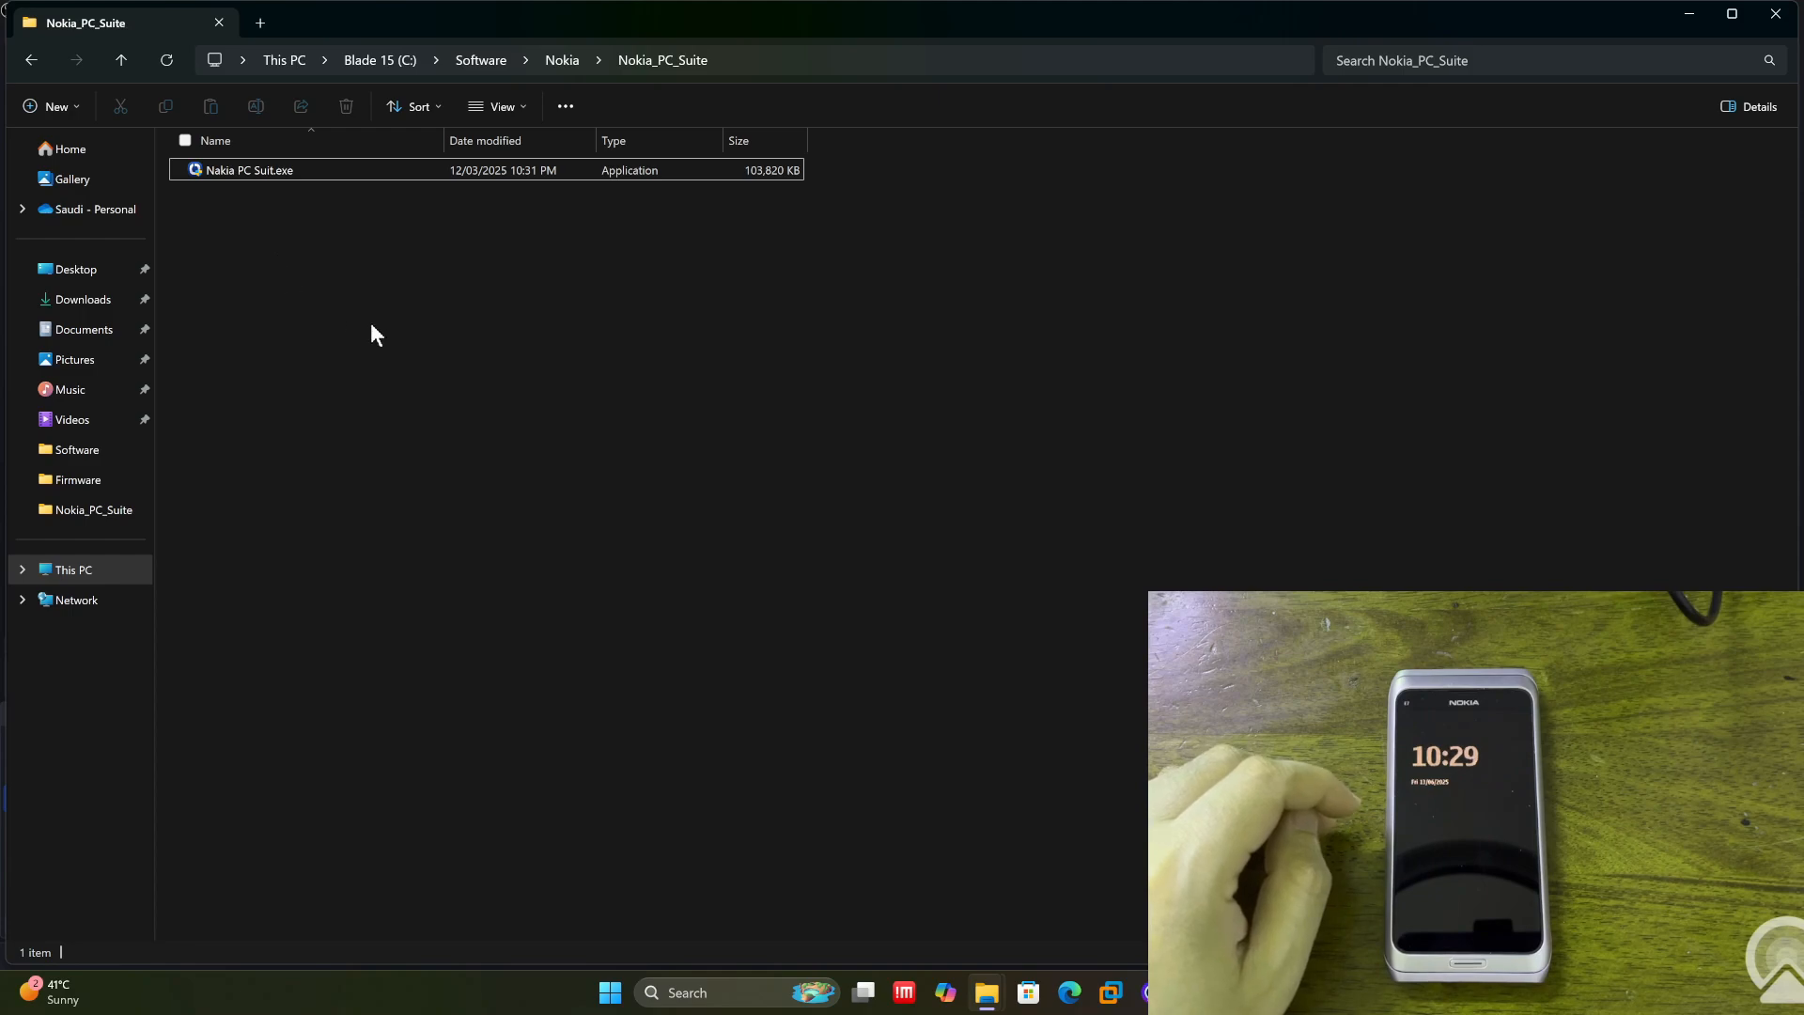
Step: Minimize the open windows, launch Nokia Suite from the desktop and dismiss its support software installation notice
left_click(1688, 14)
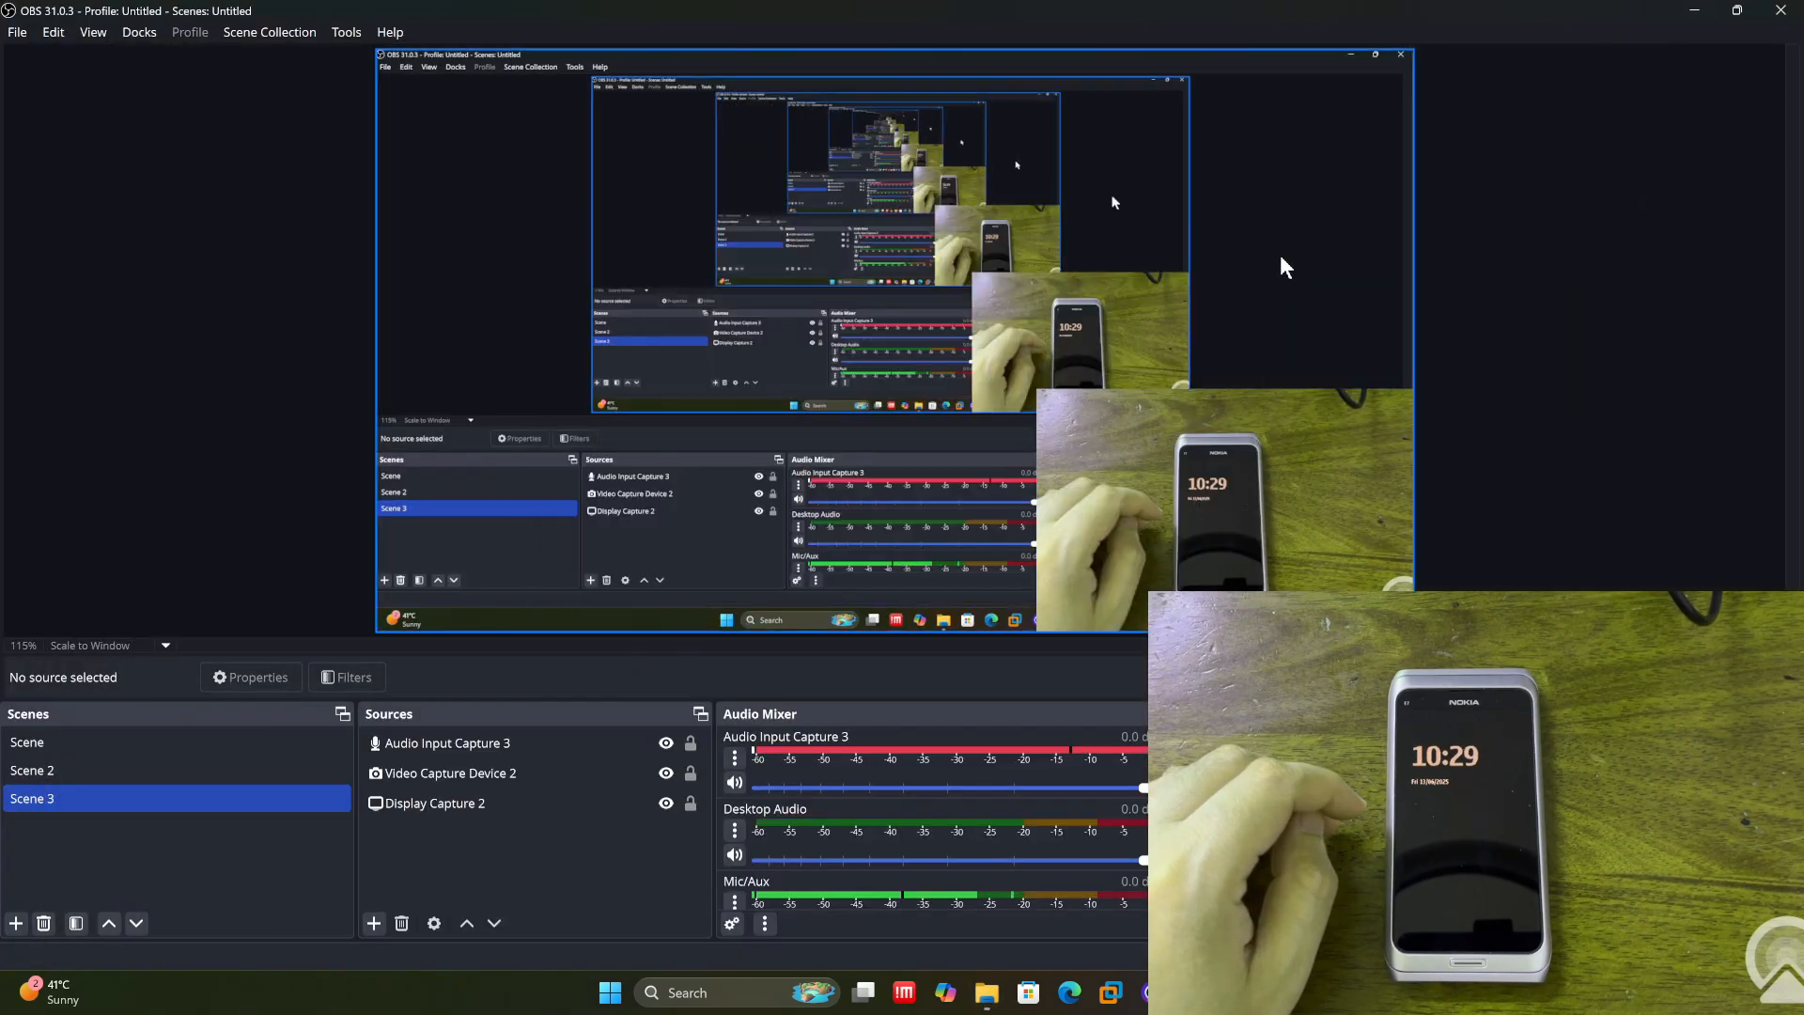
left_click(1689, 15)
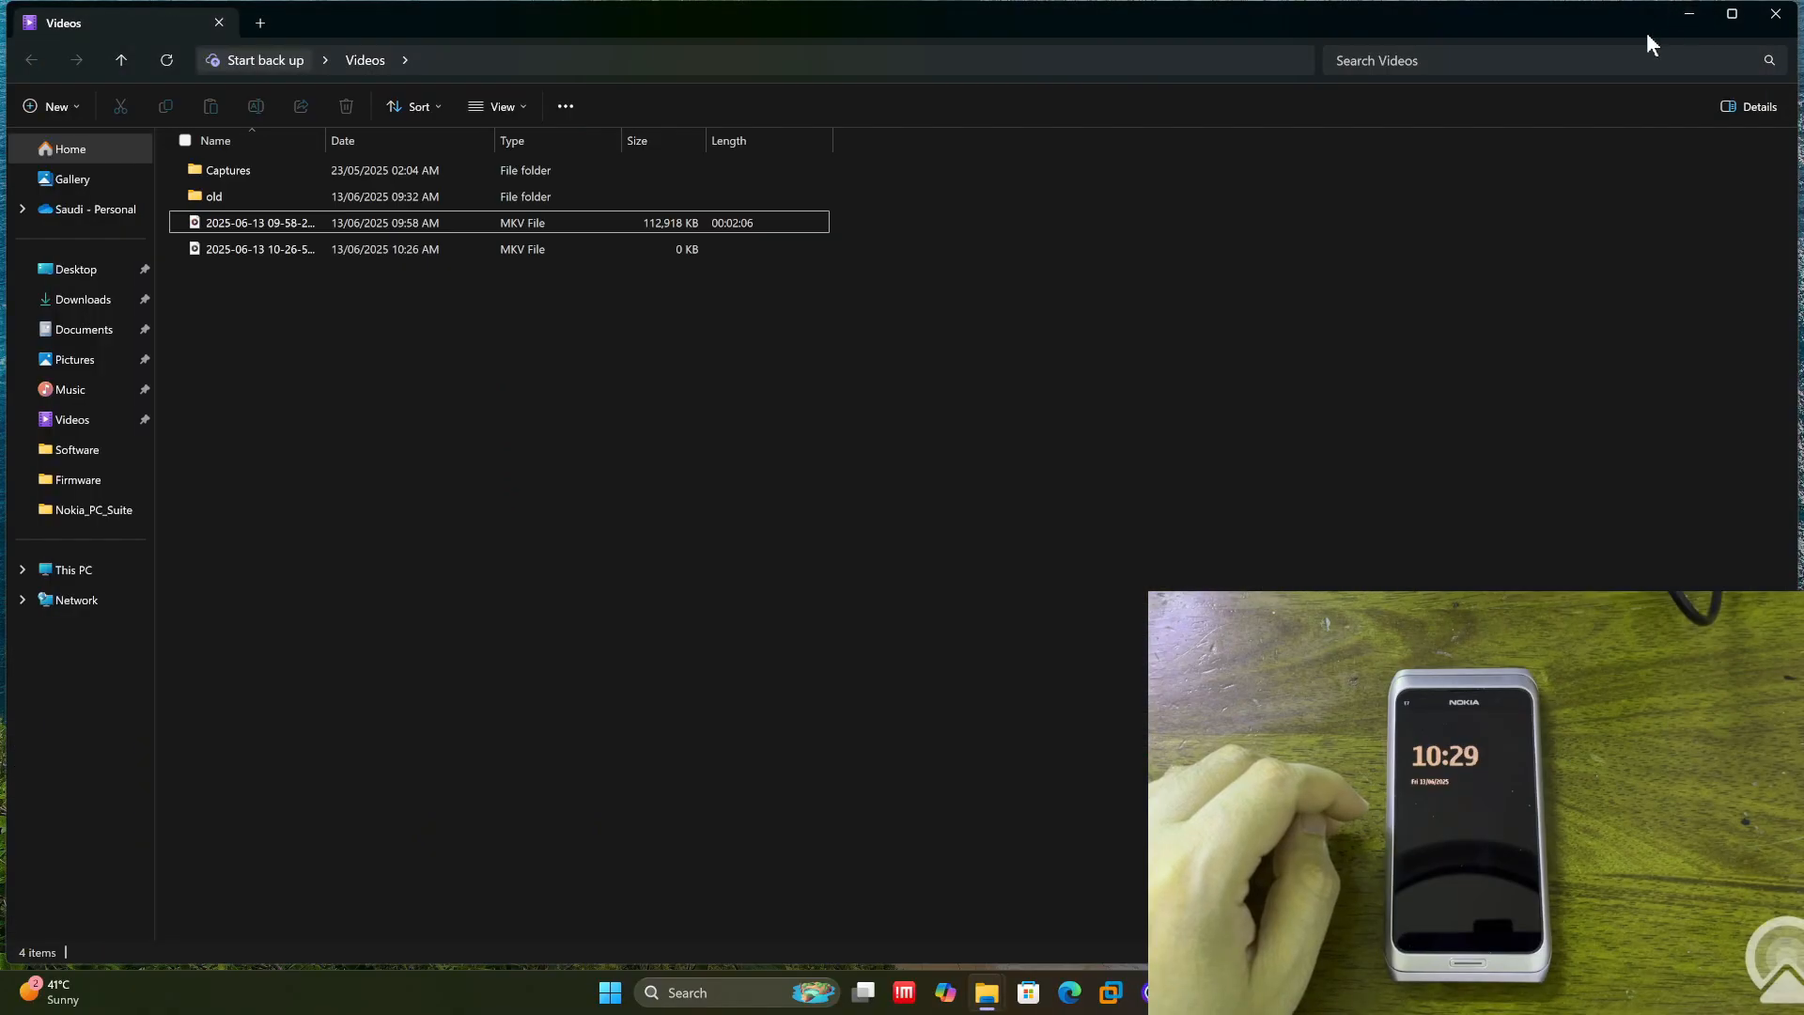
left_click(1686, 17)
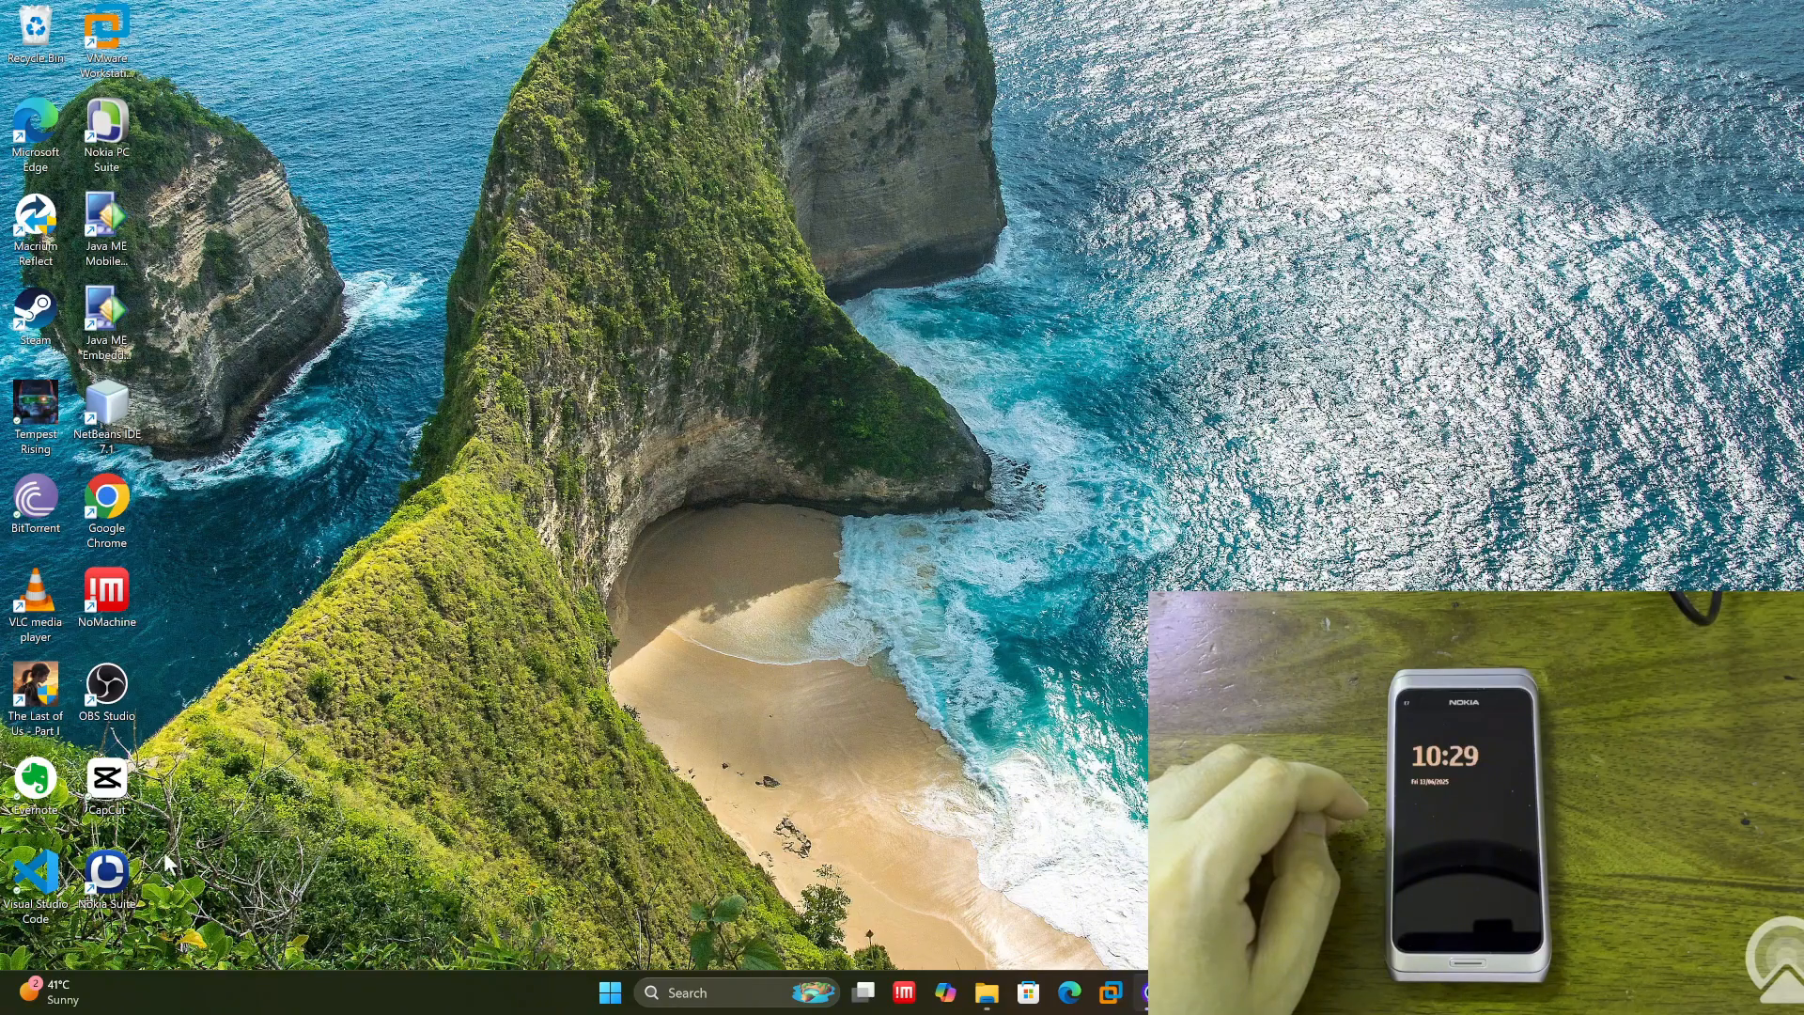
double_click(136, 879)
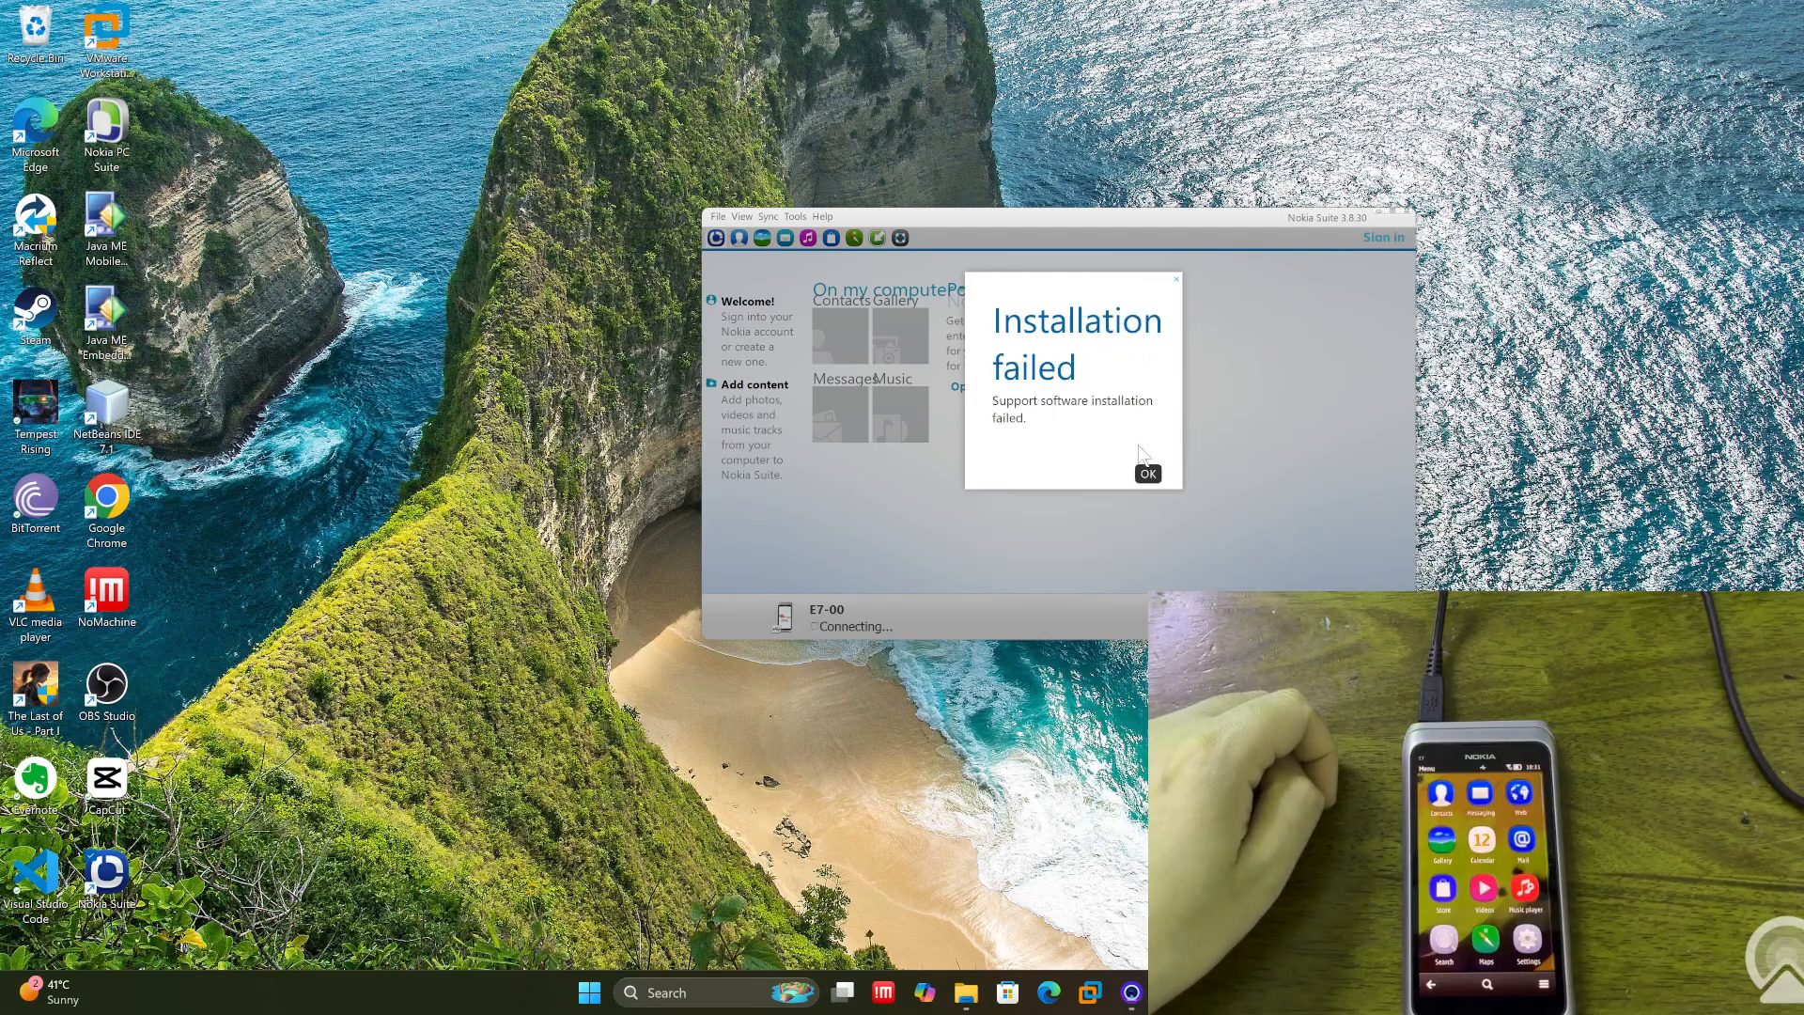
left_click(1148, 473)
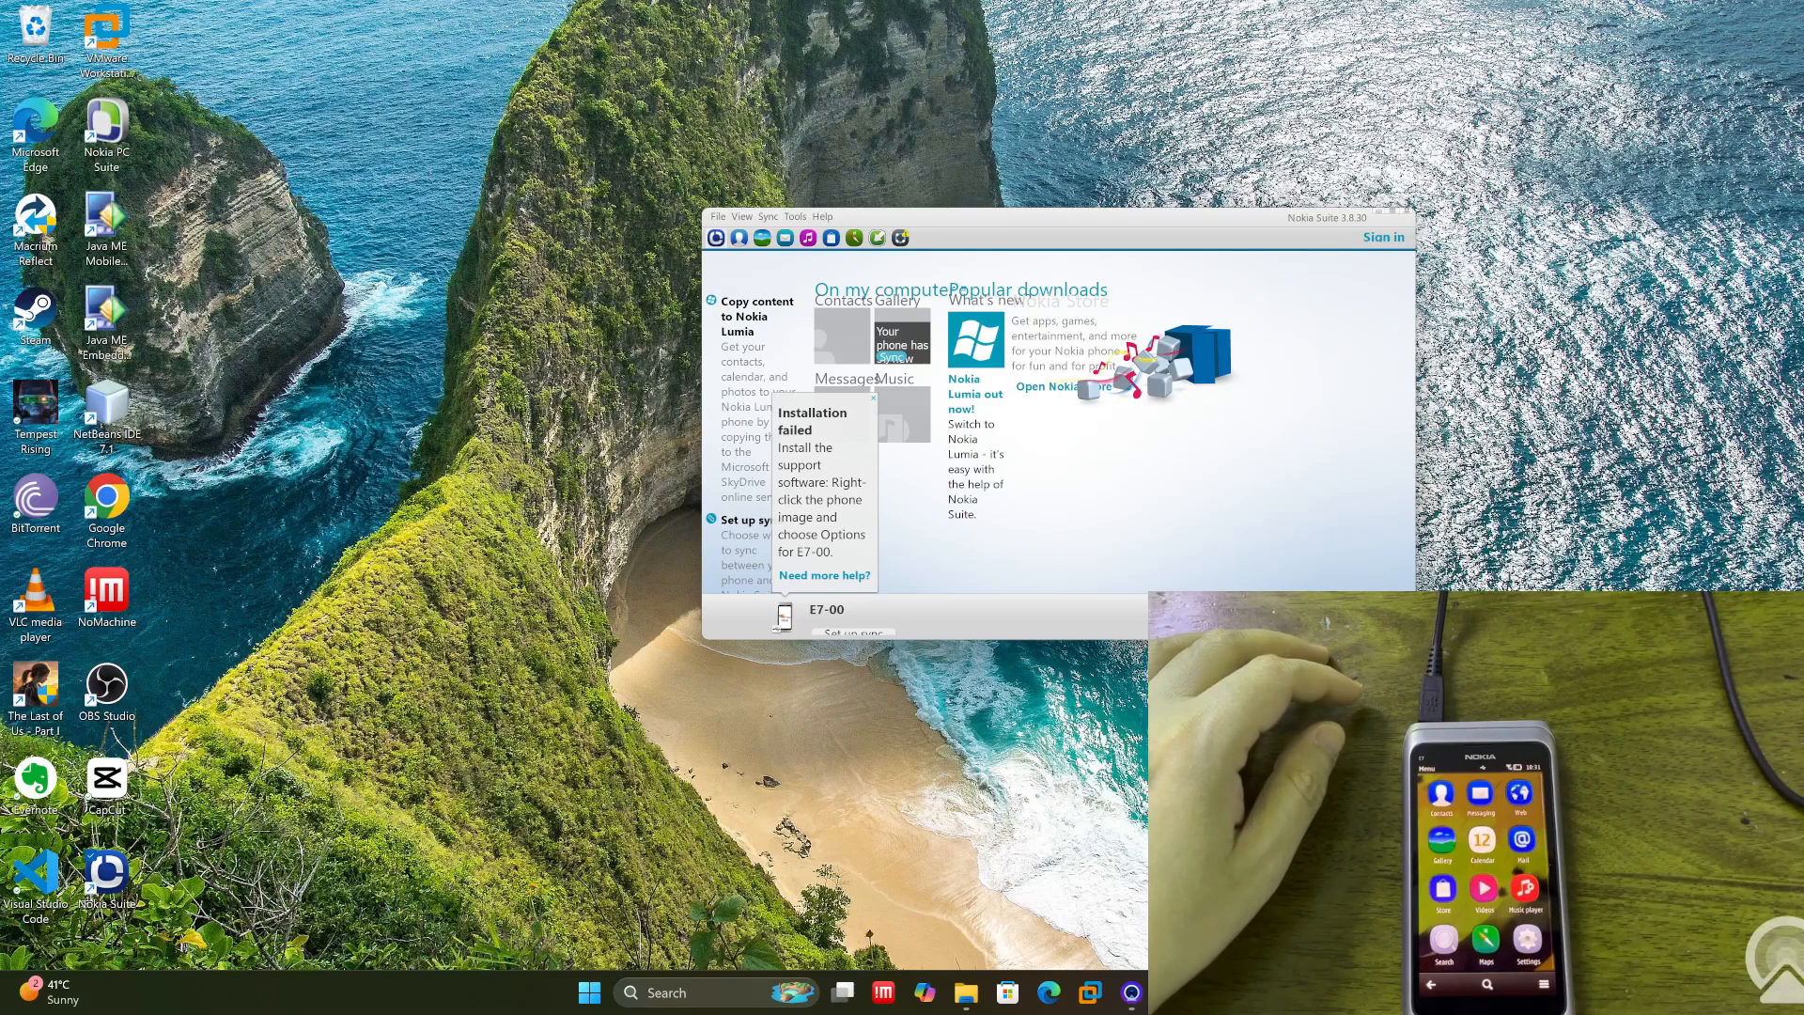
Step: Switch to Microsoft Edge and open the Delight Custom Firmwares page at symwld.com/delight/
left_click(1048, 994)
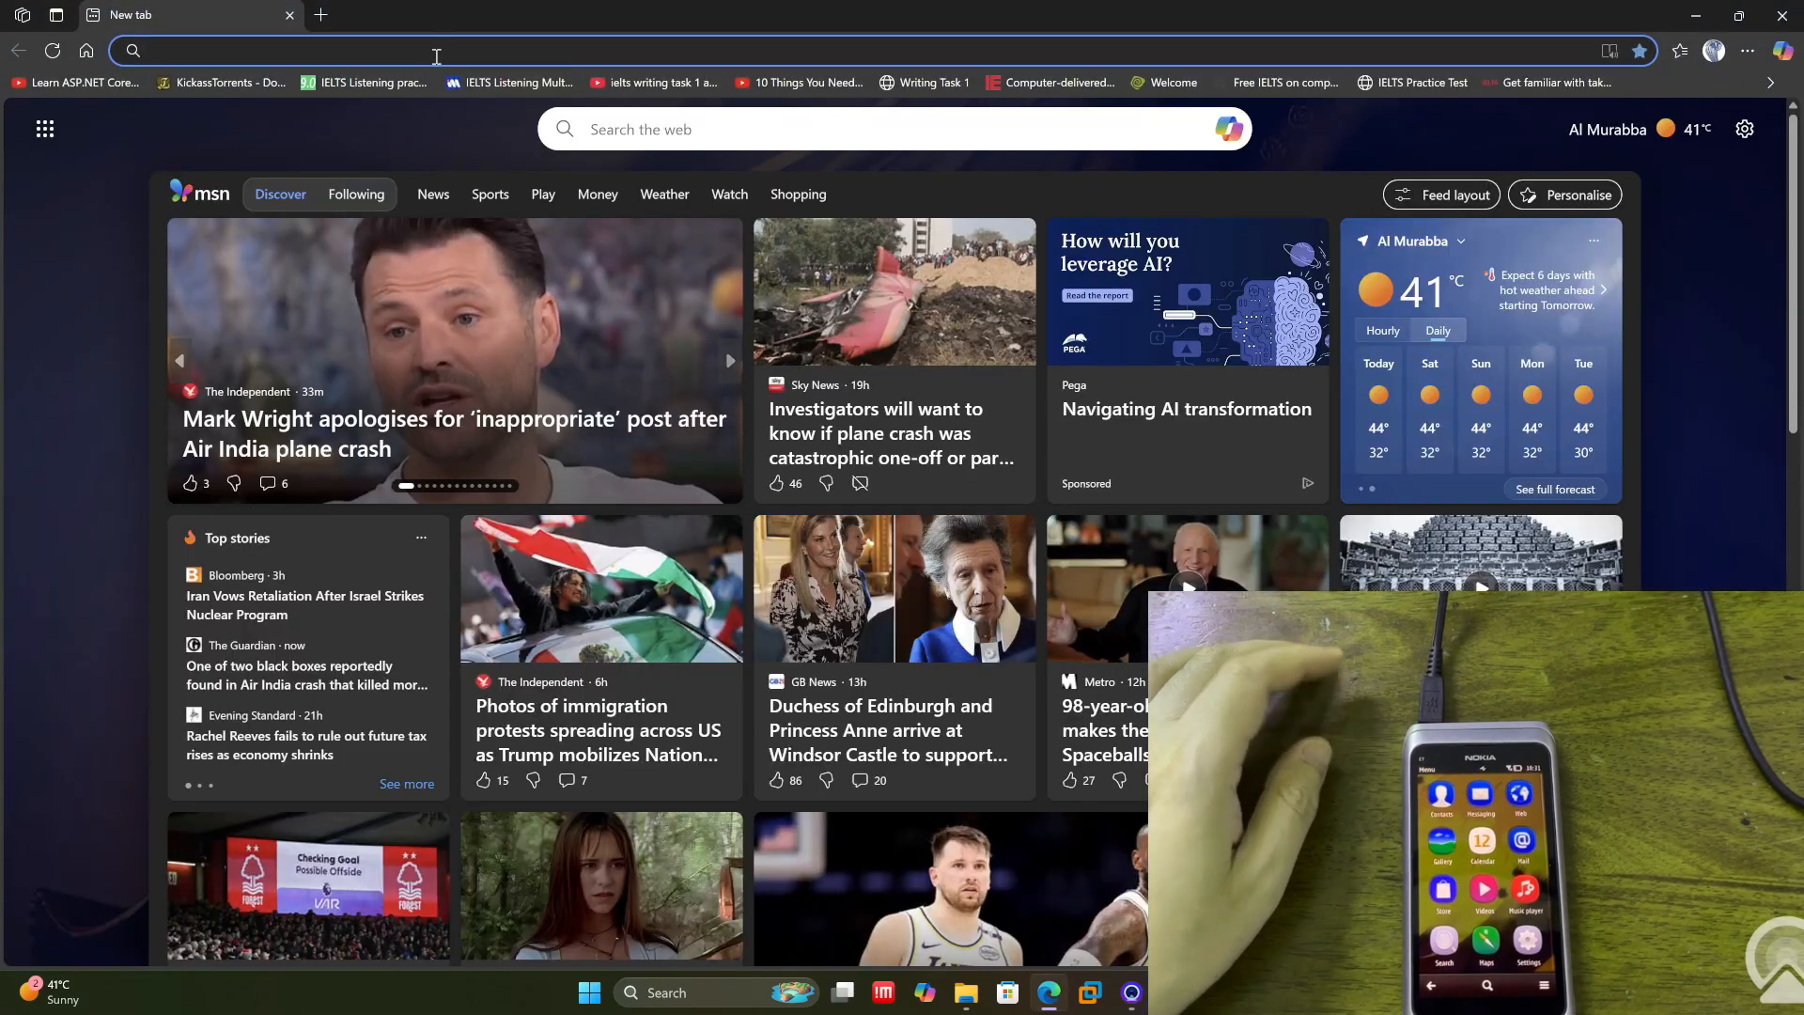
type("sym")
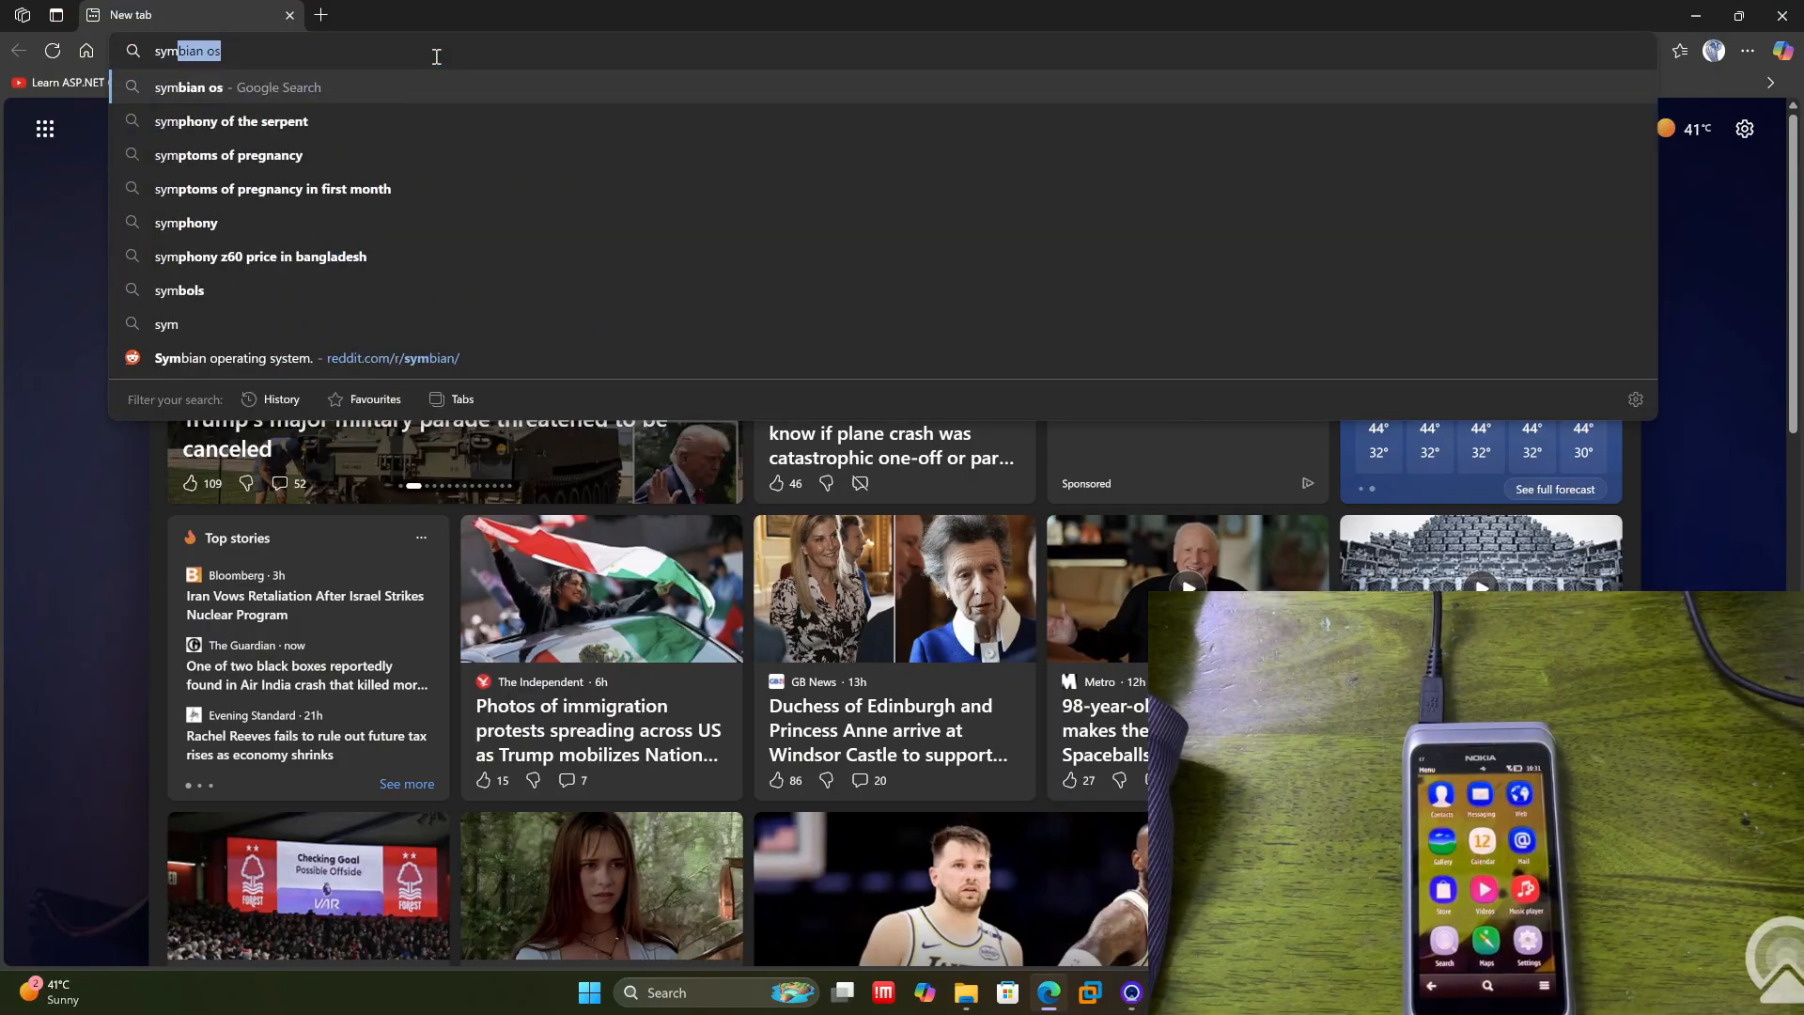
type("wld.com")
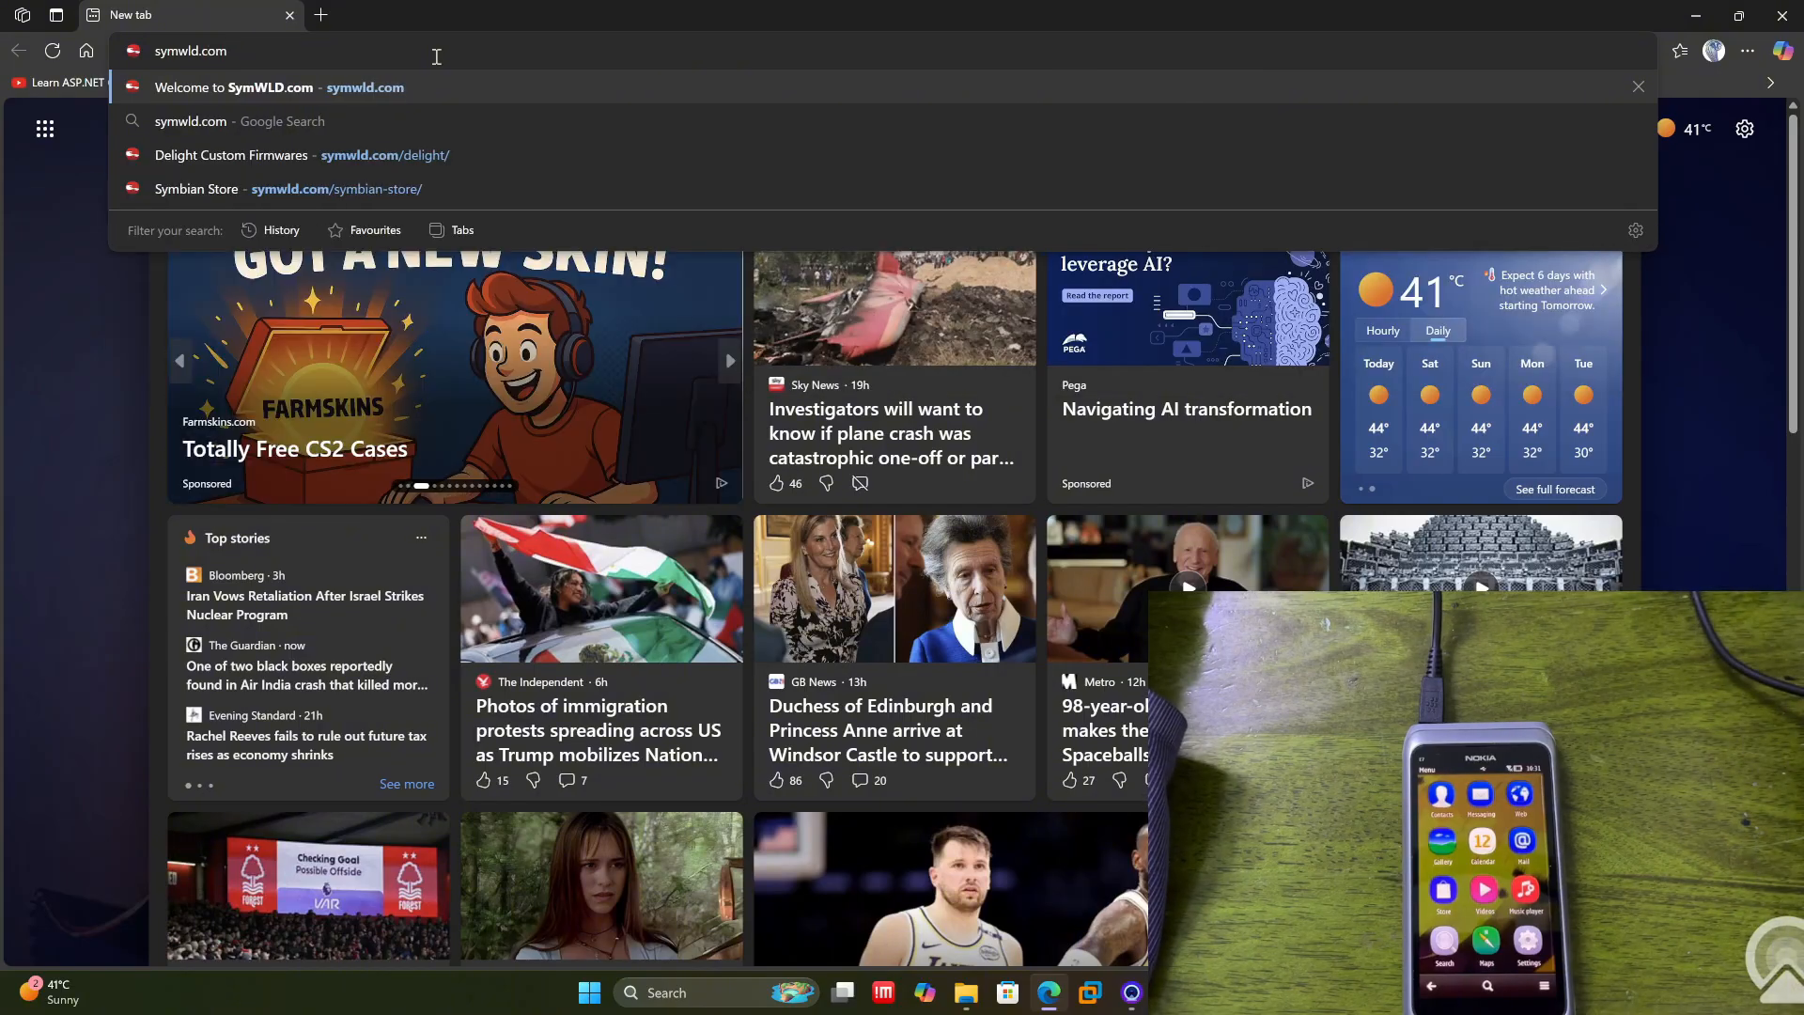
key("Down")
key("Down")
key("Down")
key("Up")
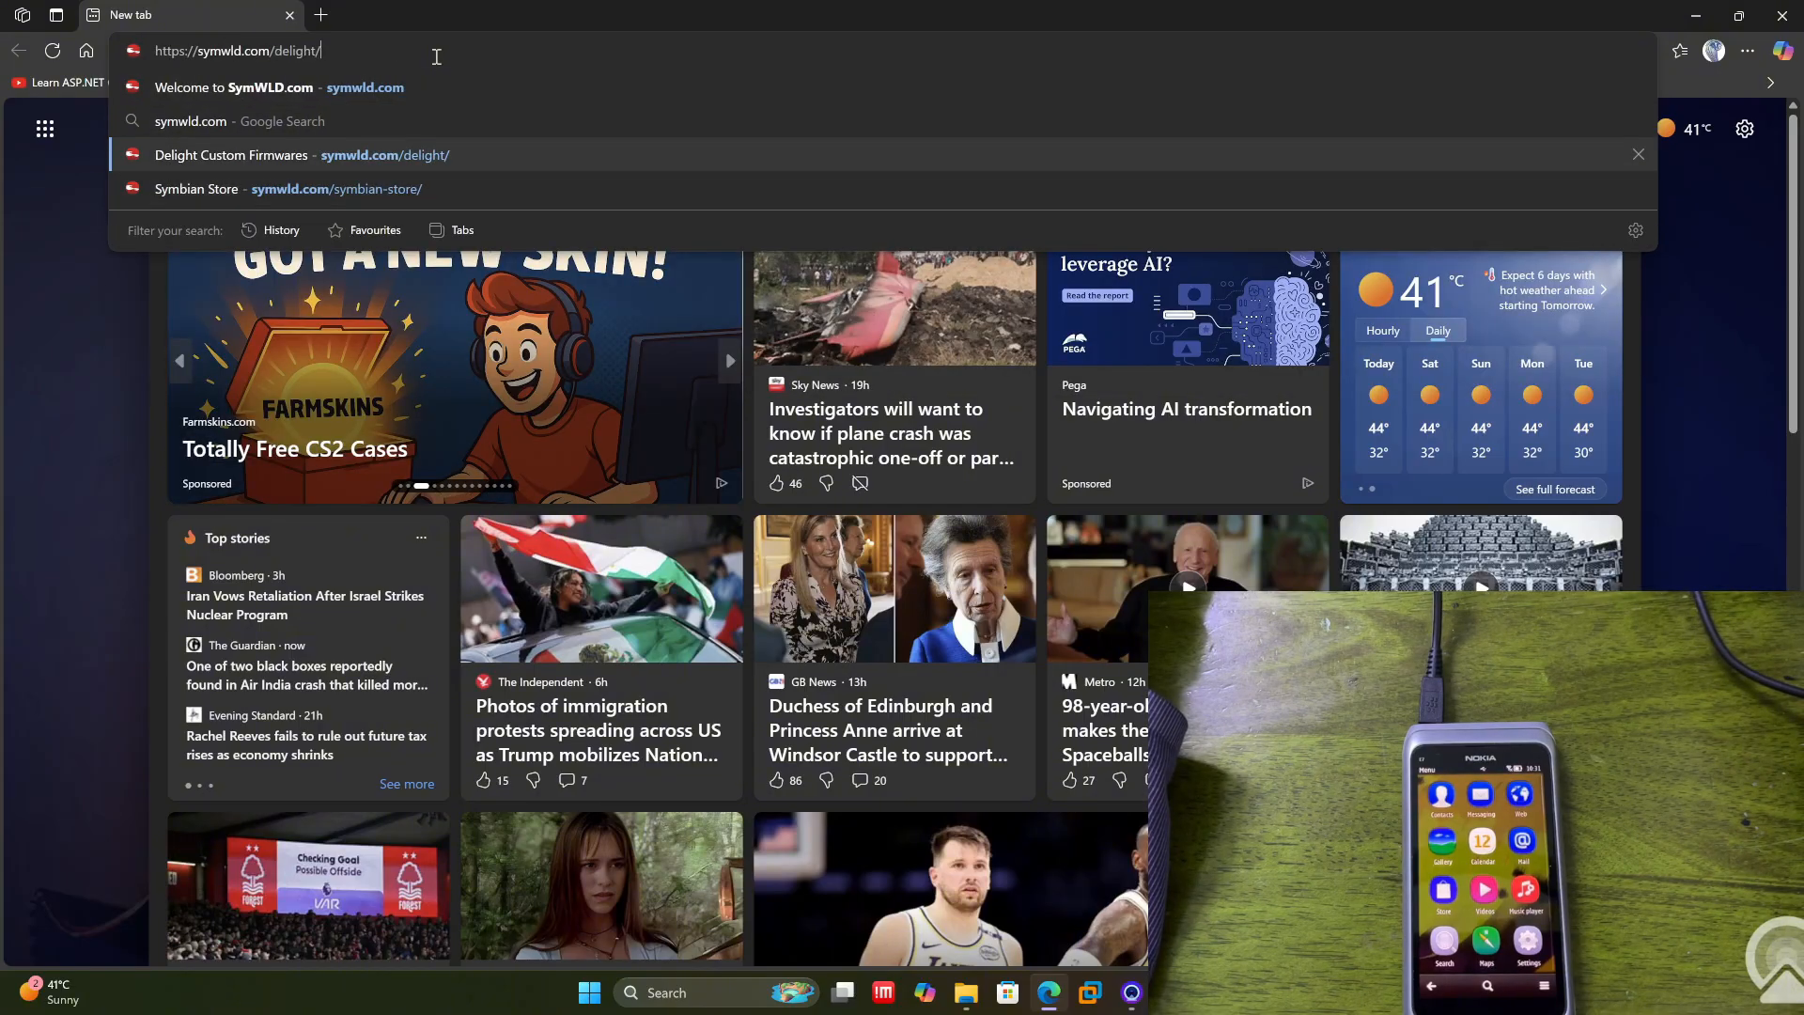
key("Return")
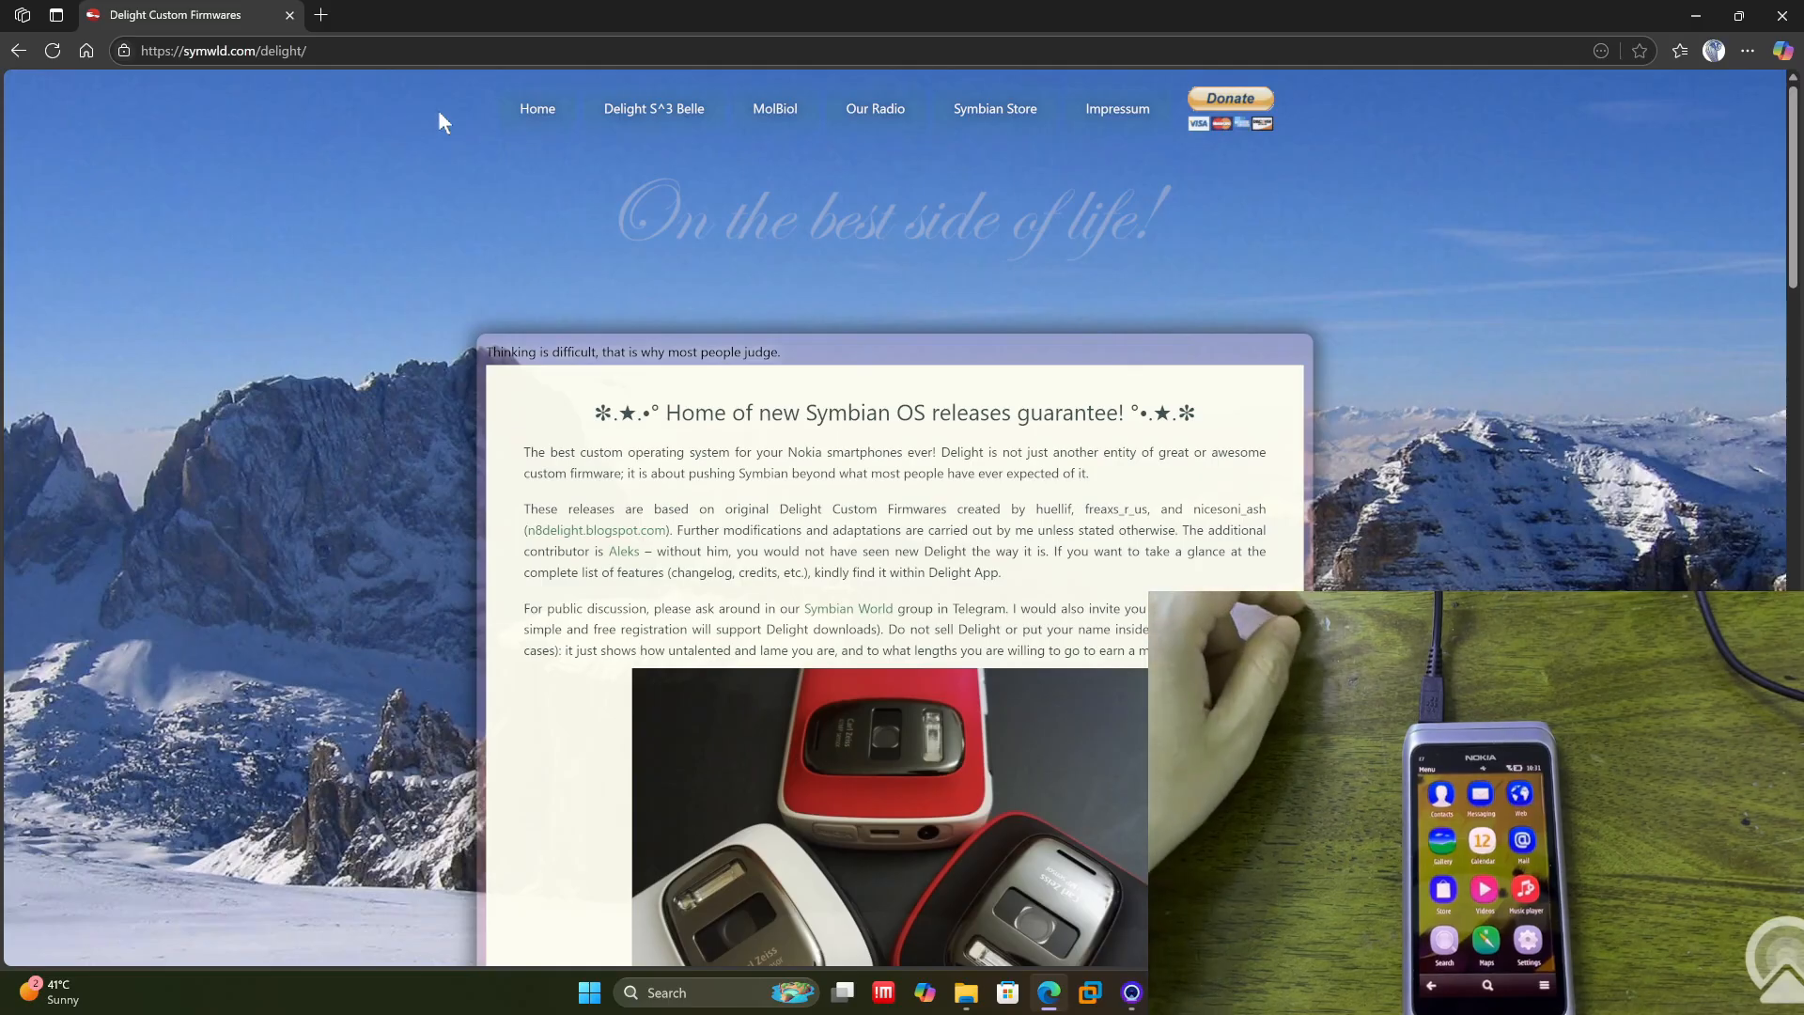
Step: Examine the firmware version and download link of the Delight v1.3 for Nokia E7 release in the releases table
scroll(360, 414, "down", 5)
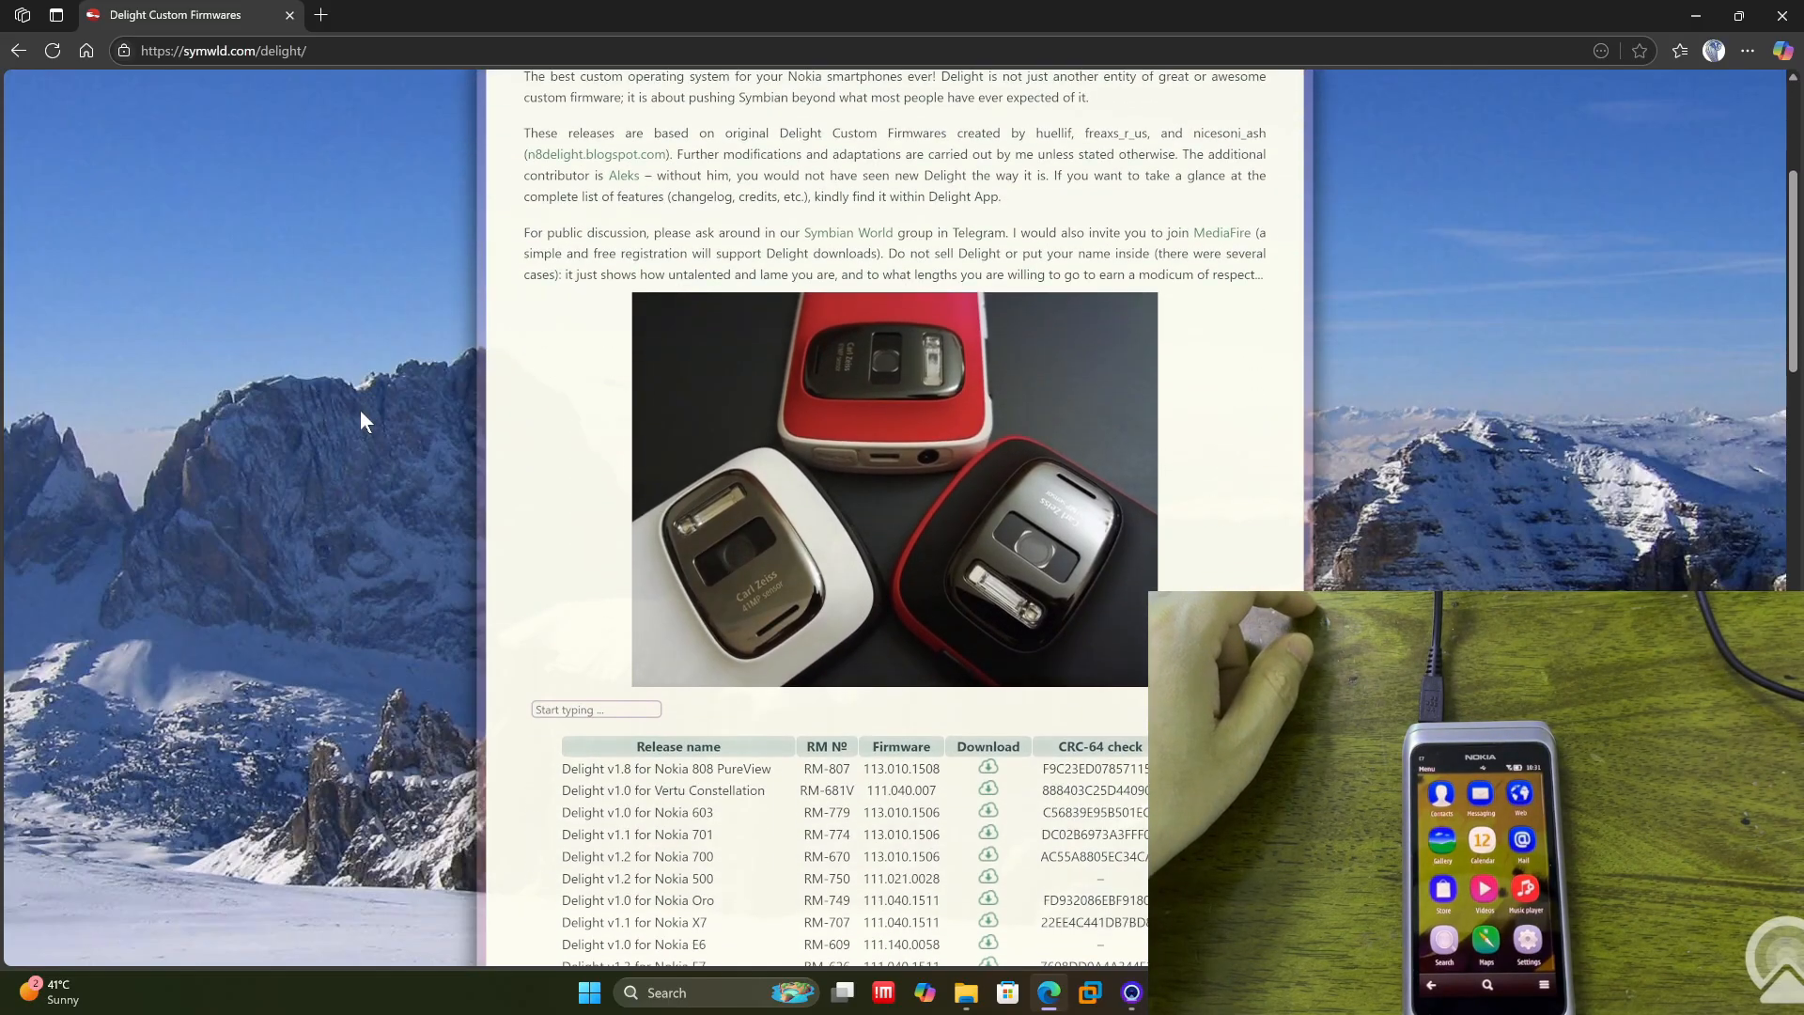
scroll(361, 411, "down", 2)
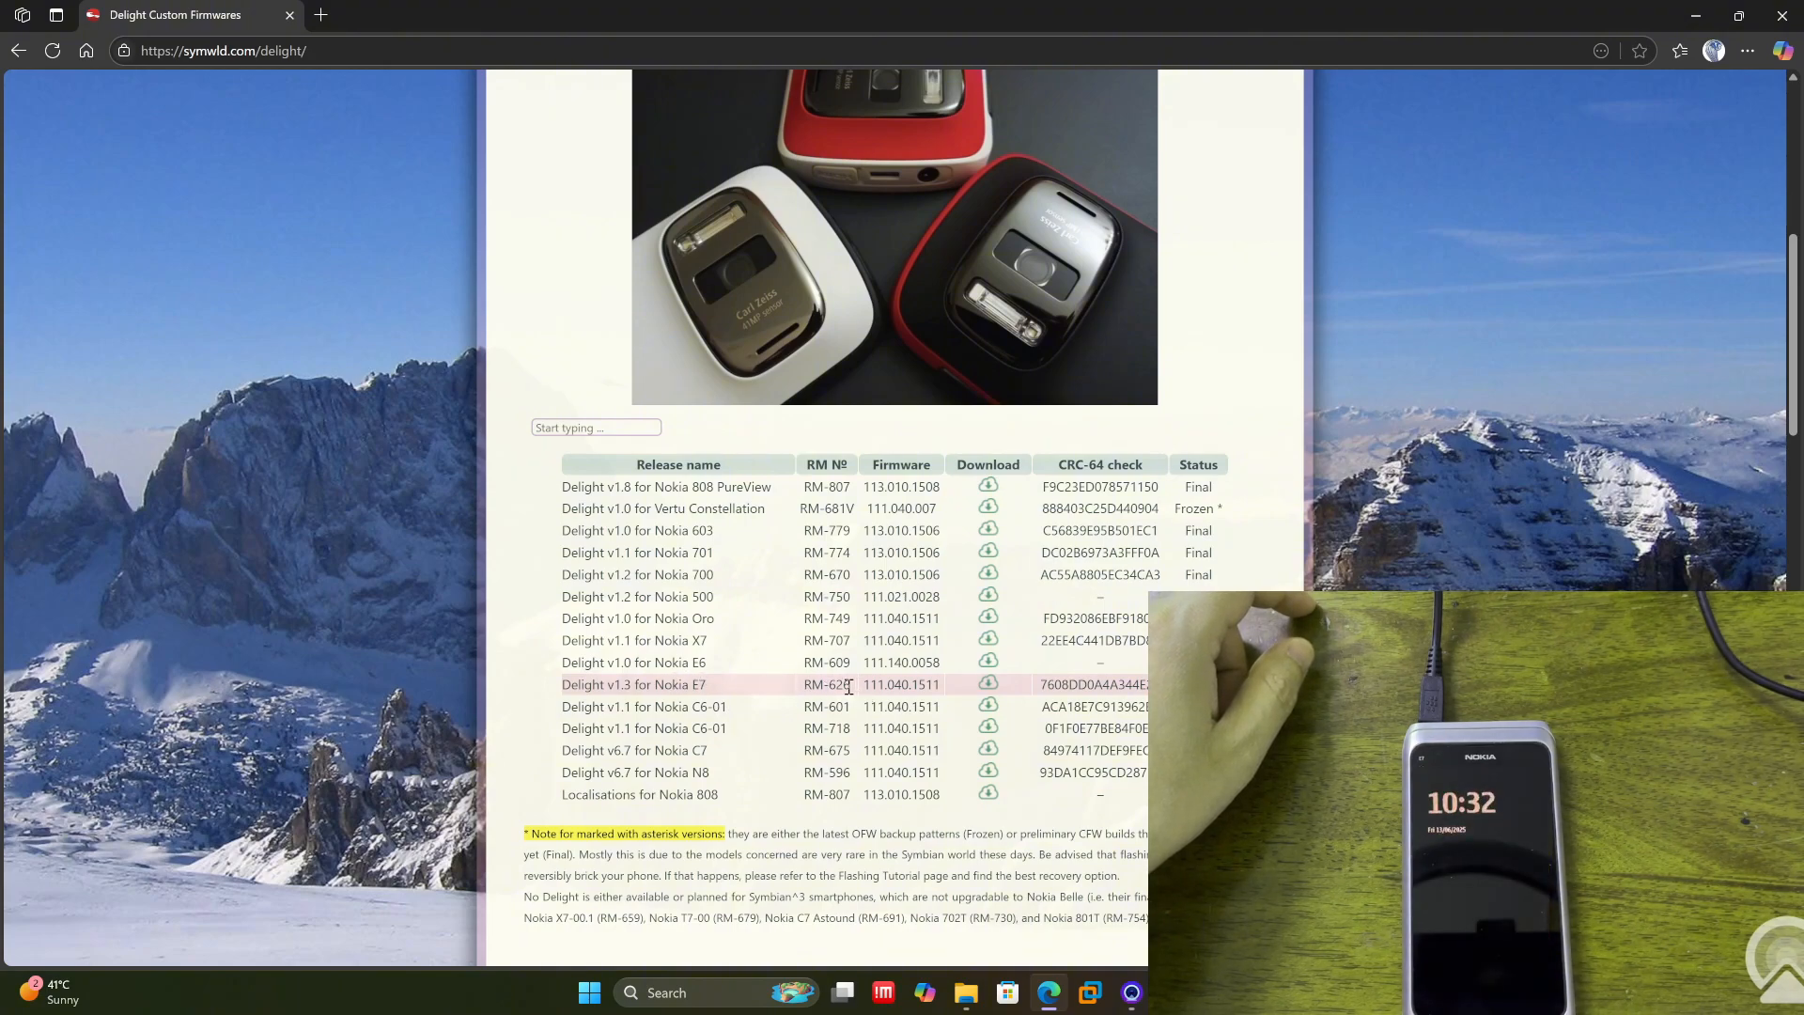
left_click_drag(861, 685, 926, 684)
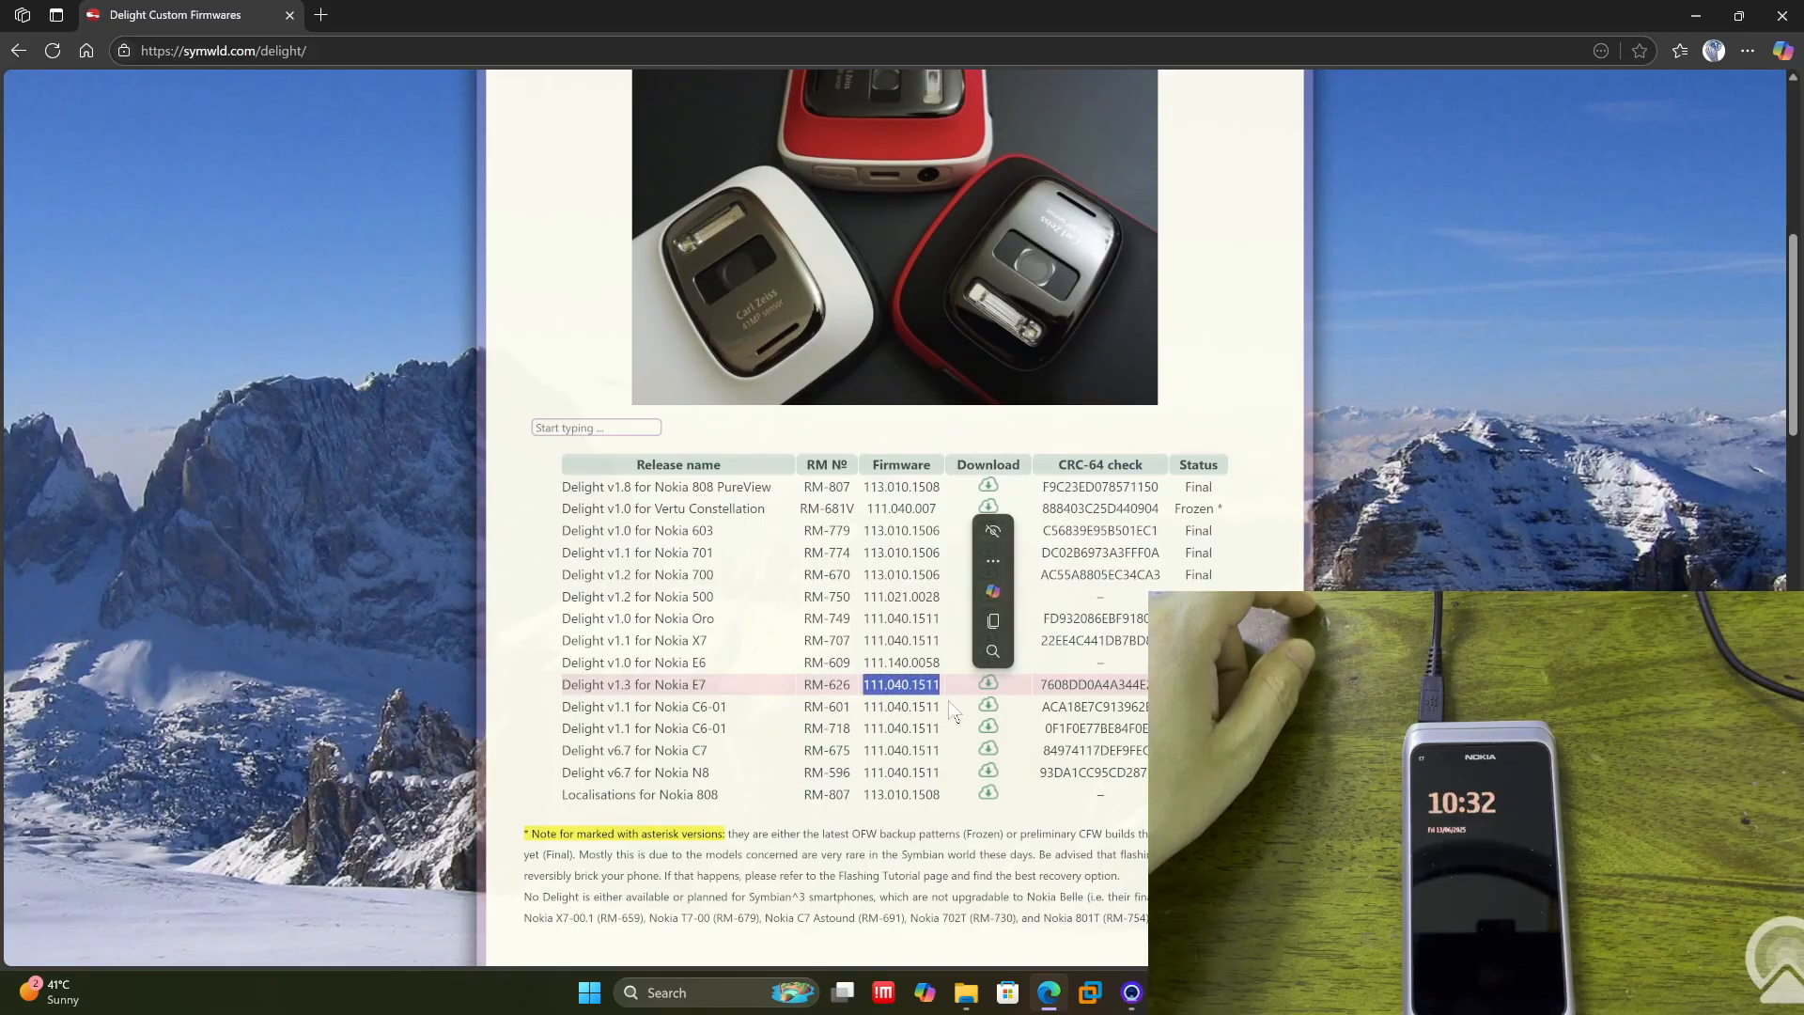
left_click(1018, 689)
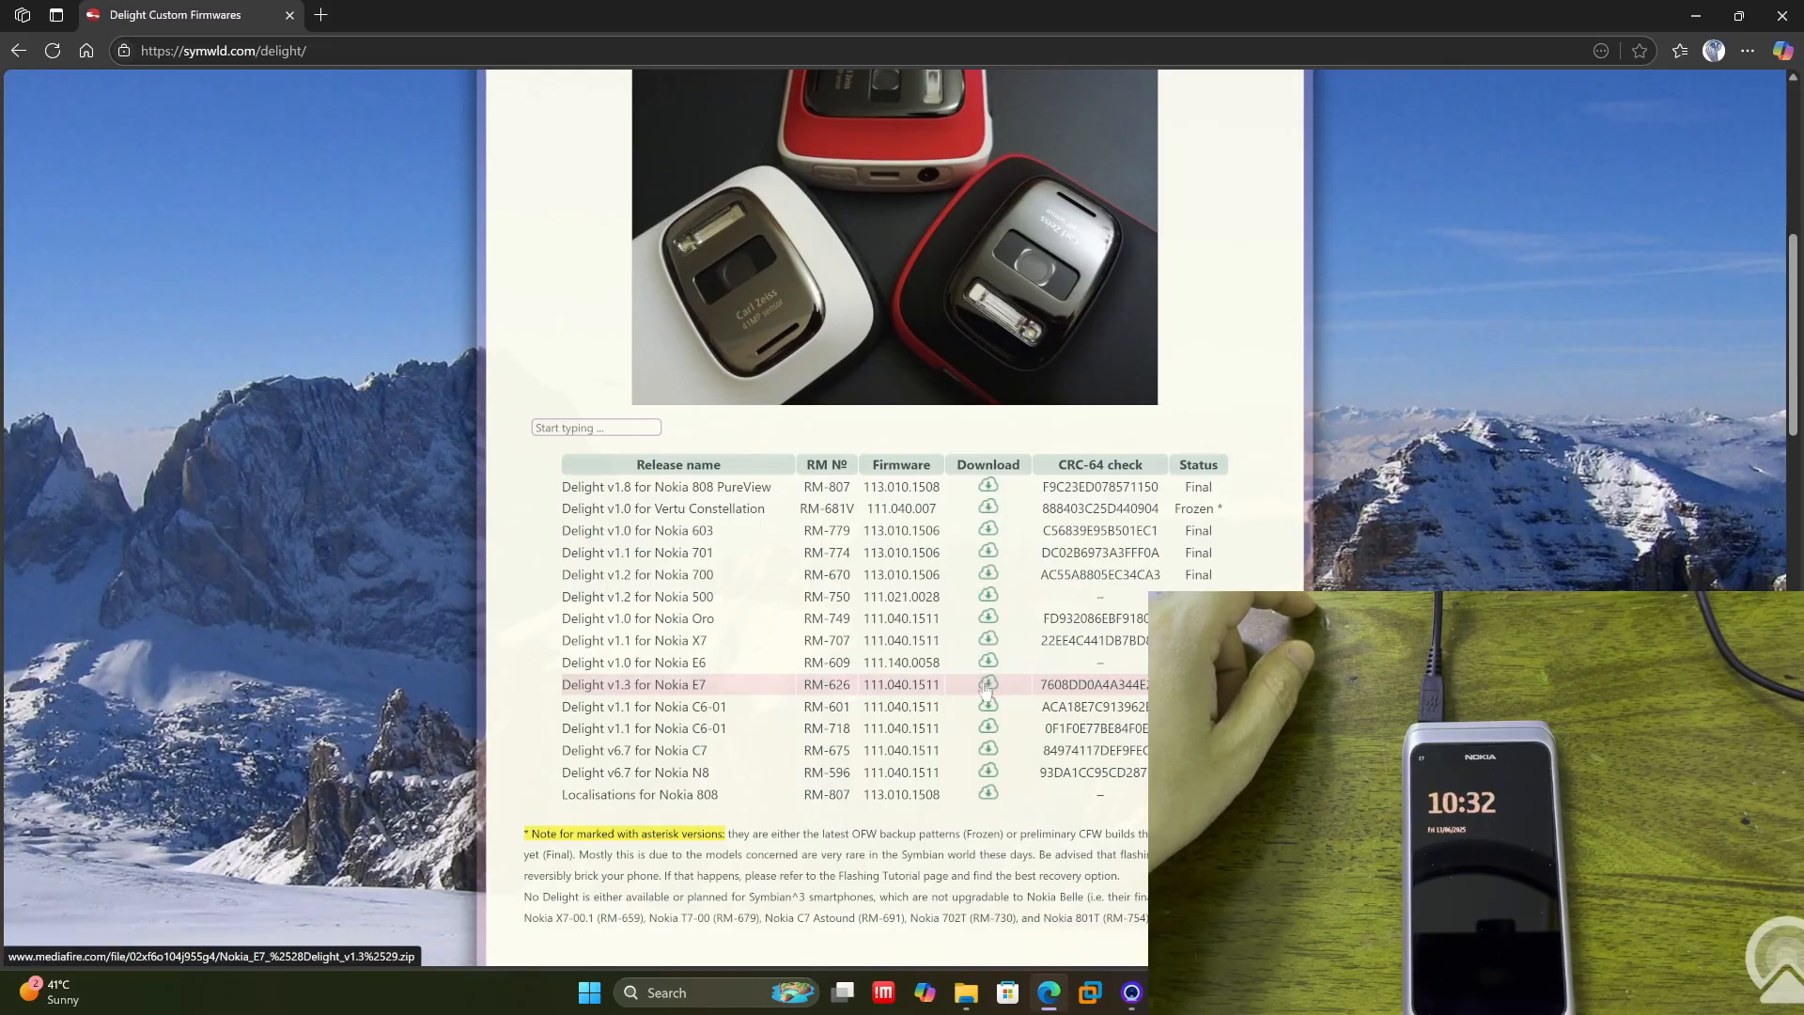
Step: Switch to File Explorer and open the Custom Firmware folder inside the Nokia Firmware folder to view its contents
left_click(967, 996)
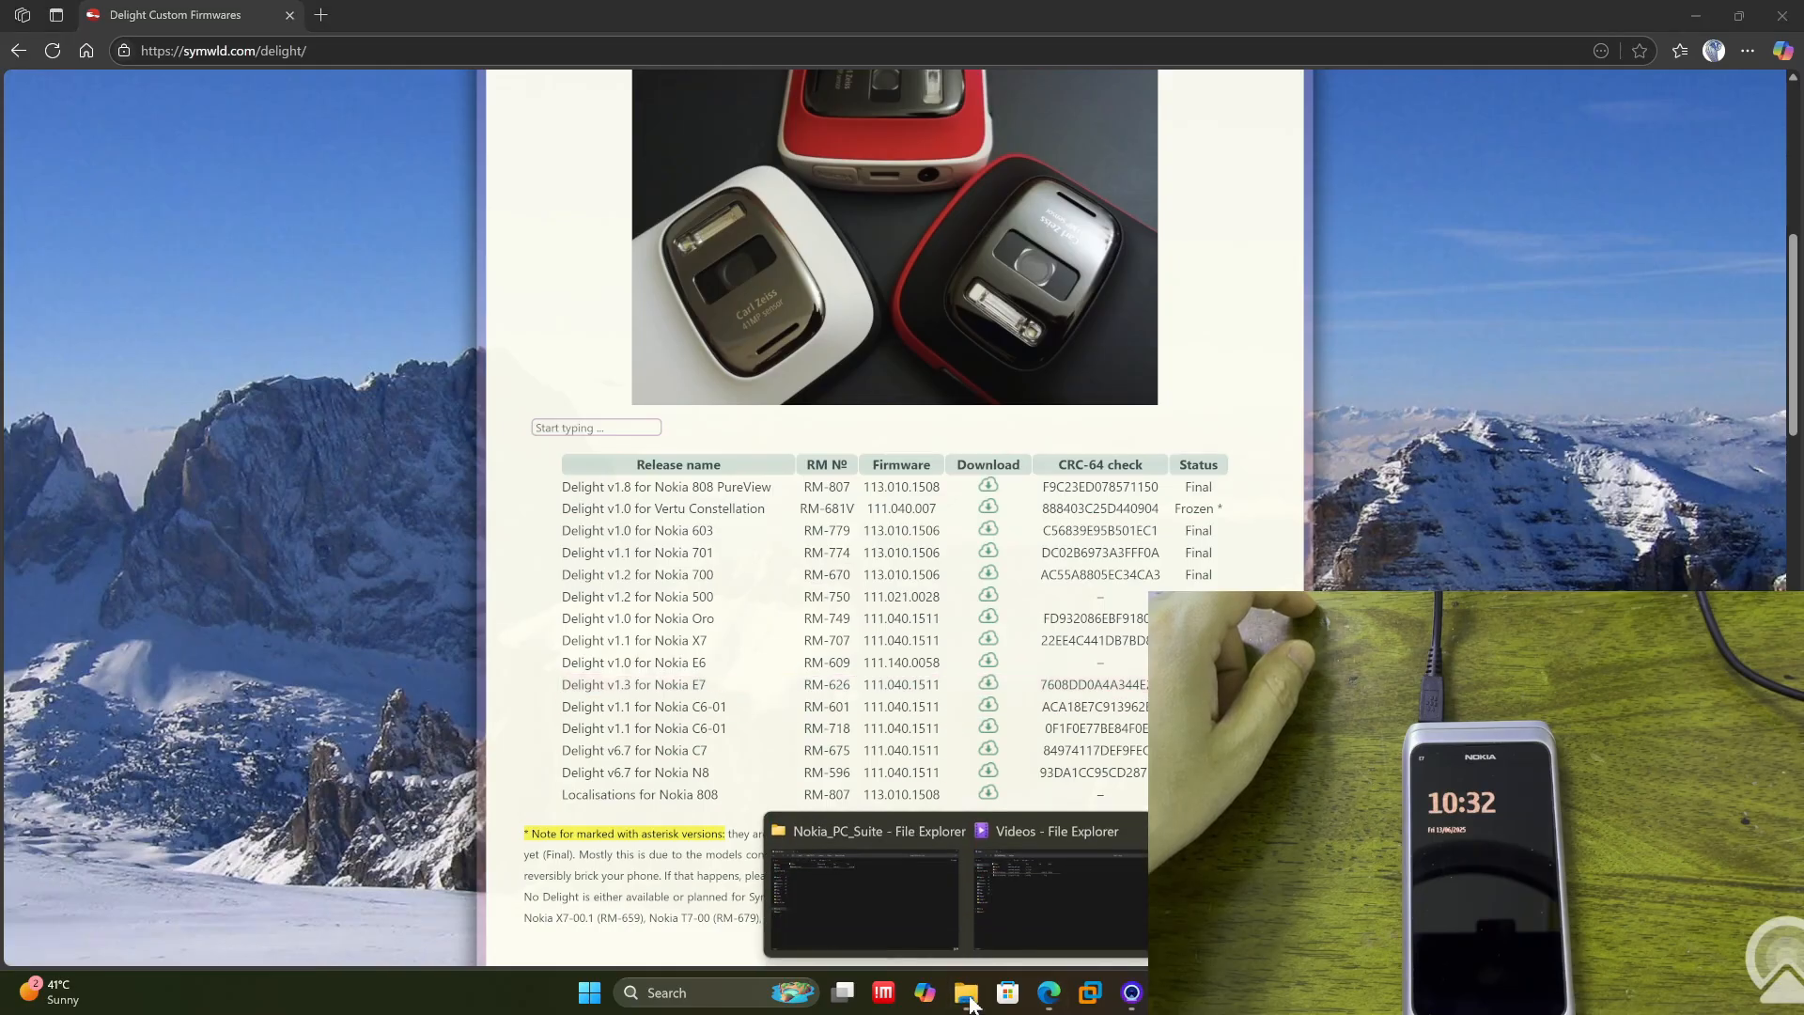
left_click(884, 902)
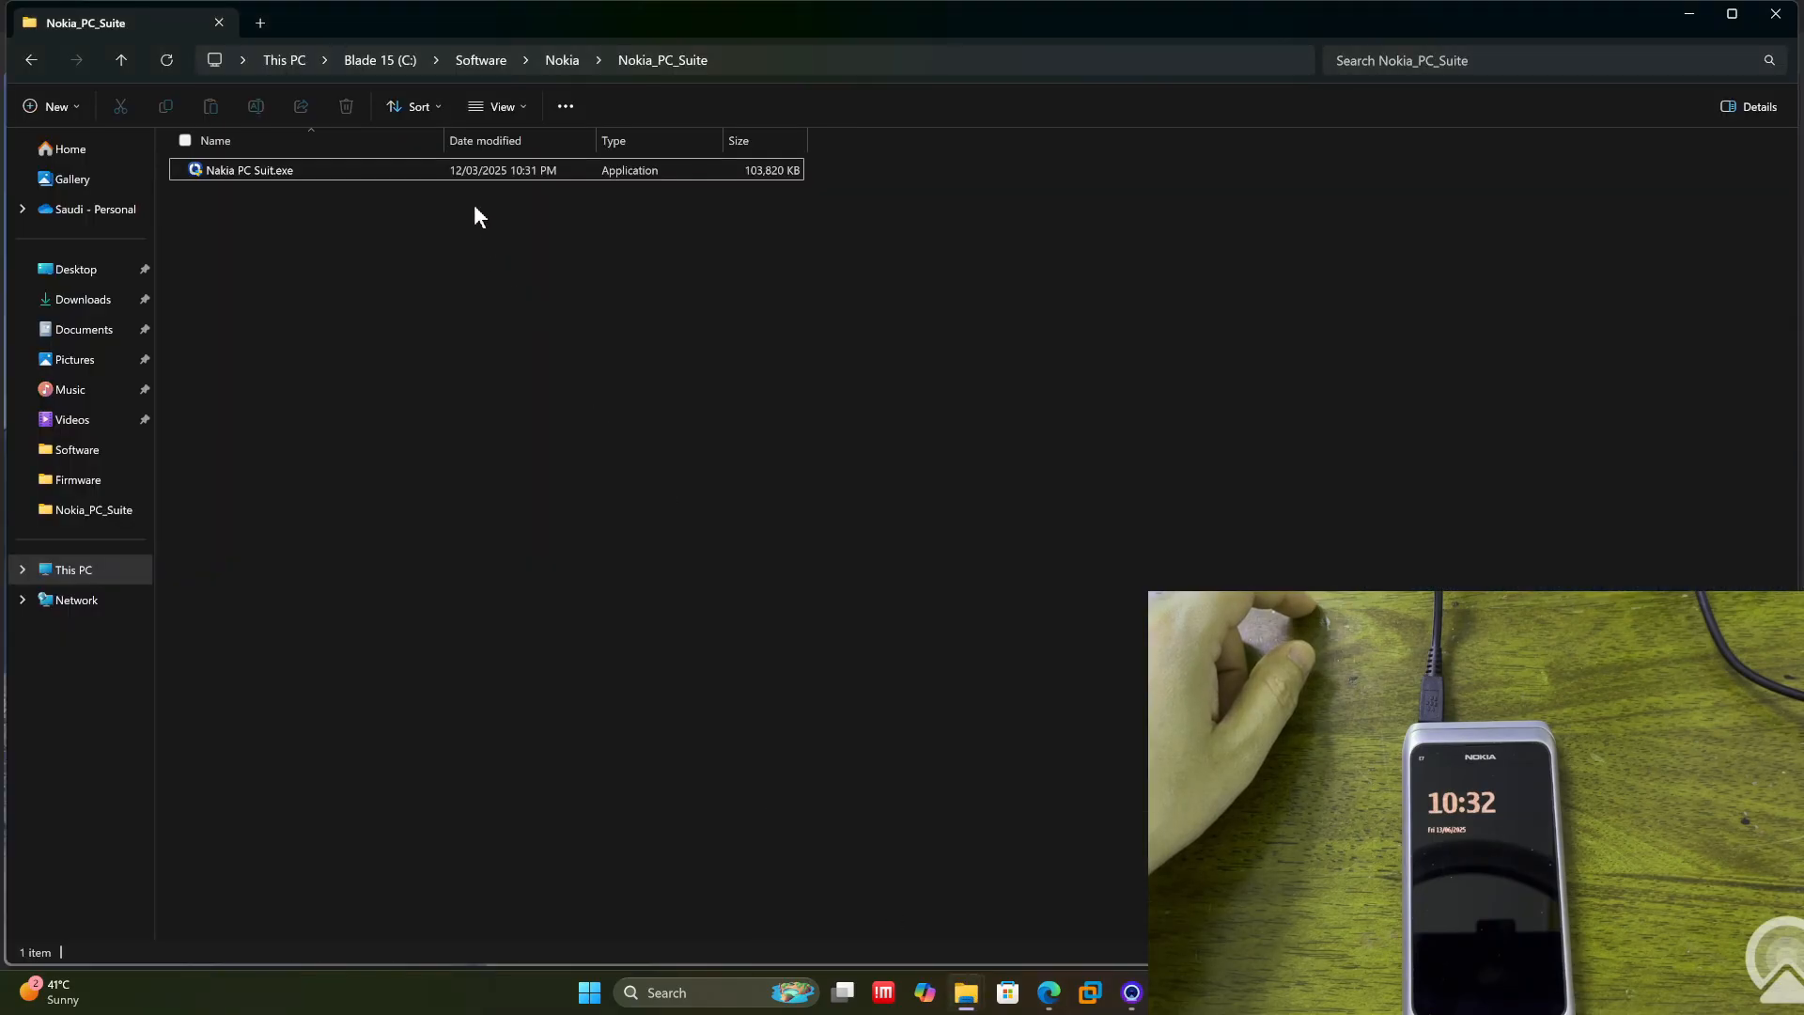
left_click(561, 62)
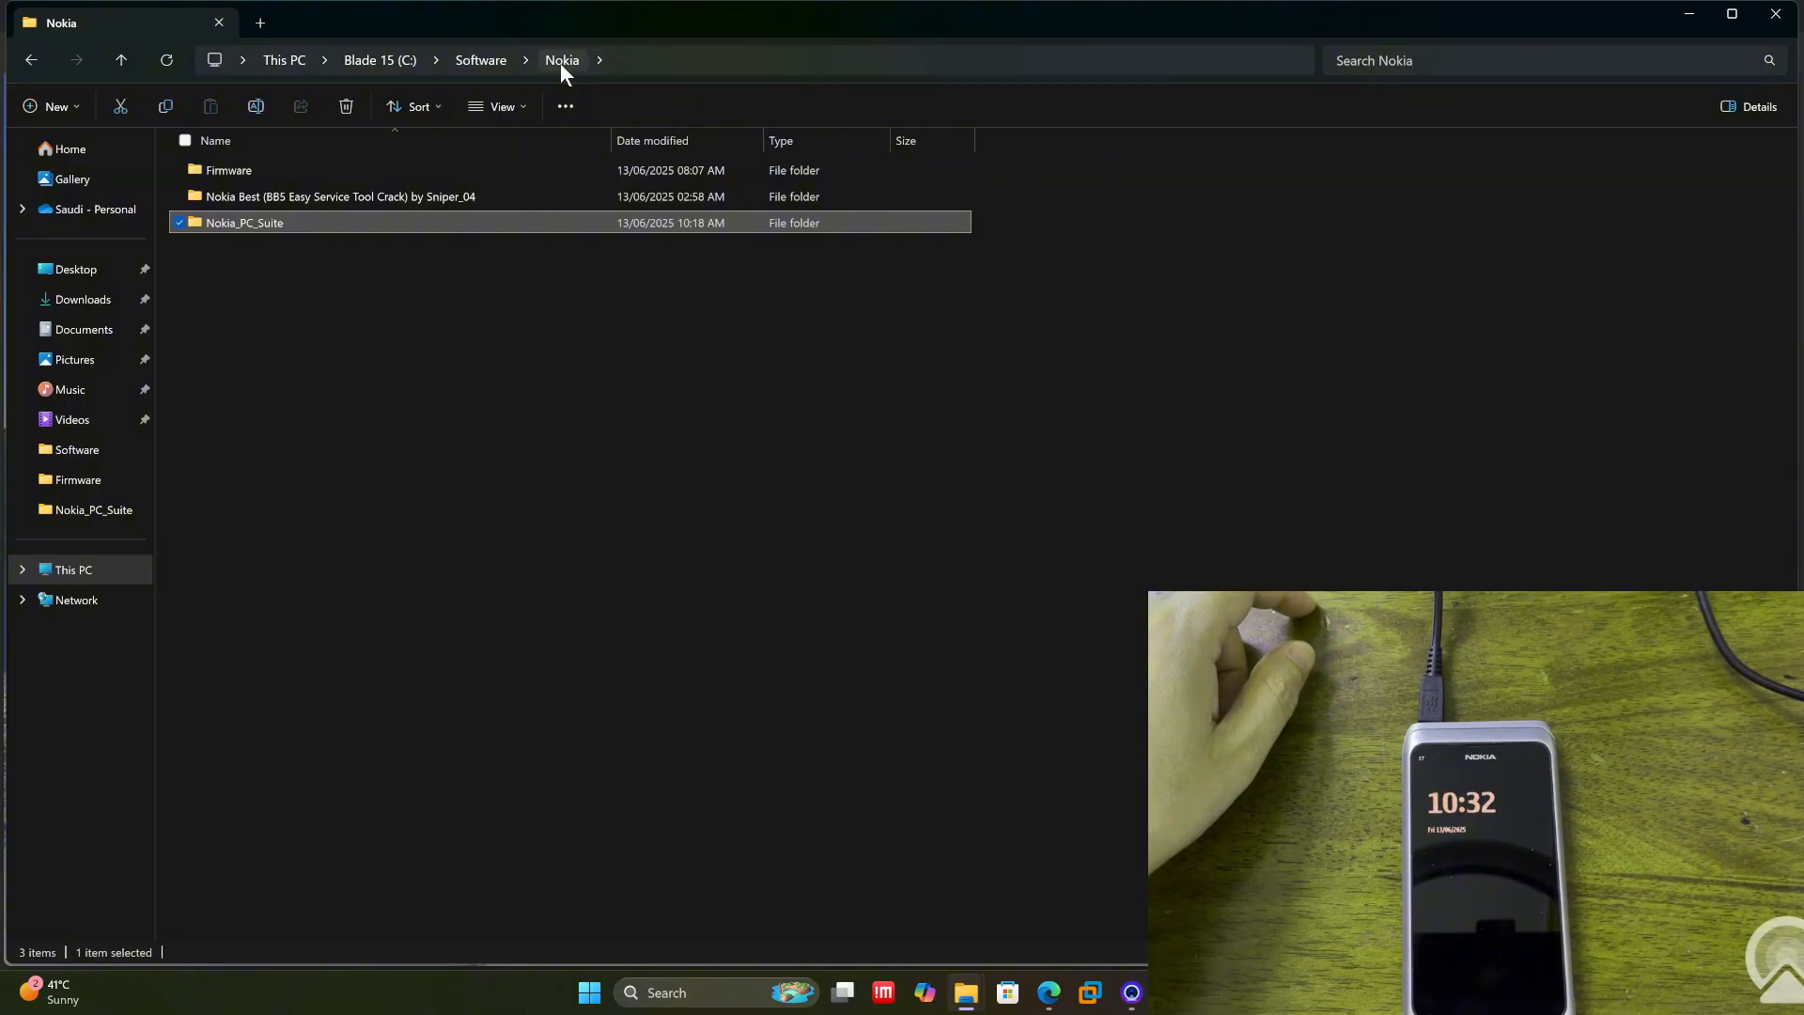
double_click(250, 172)
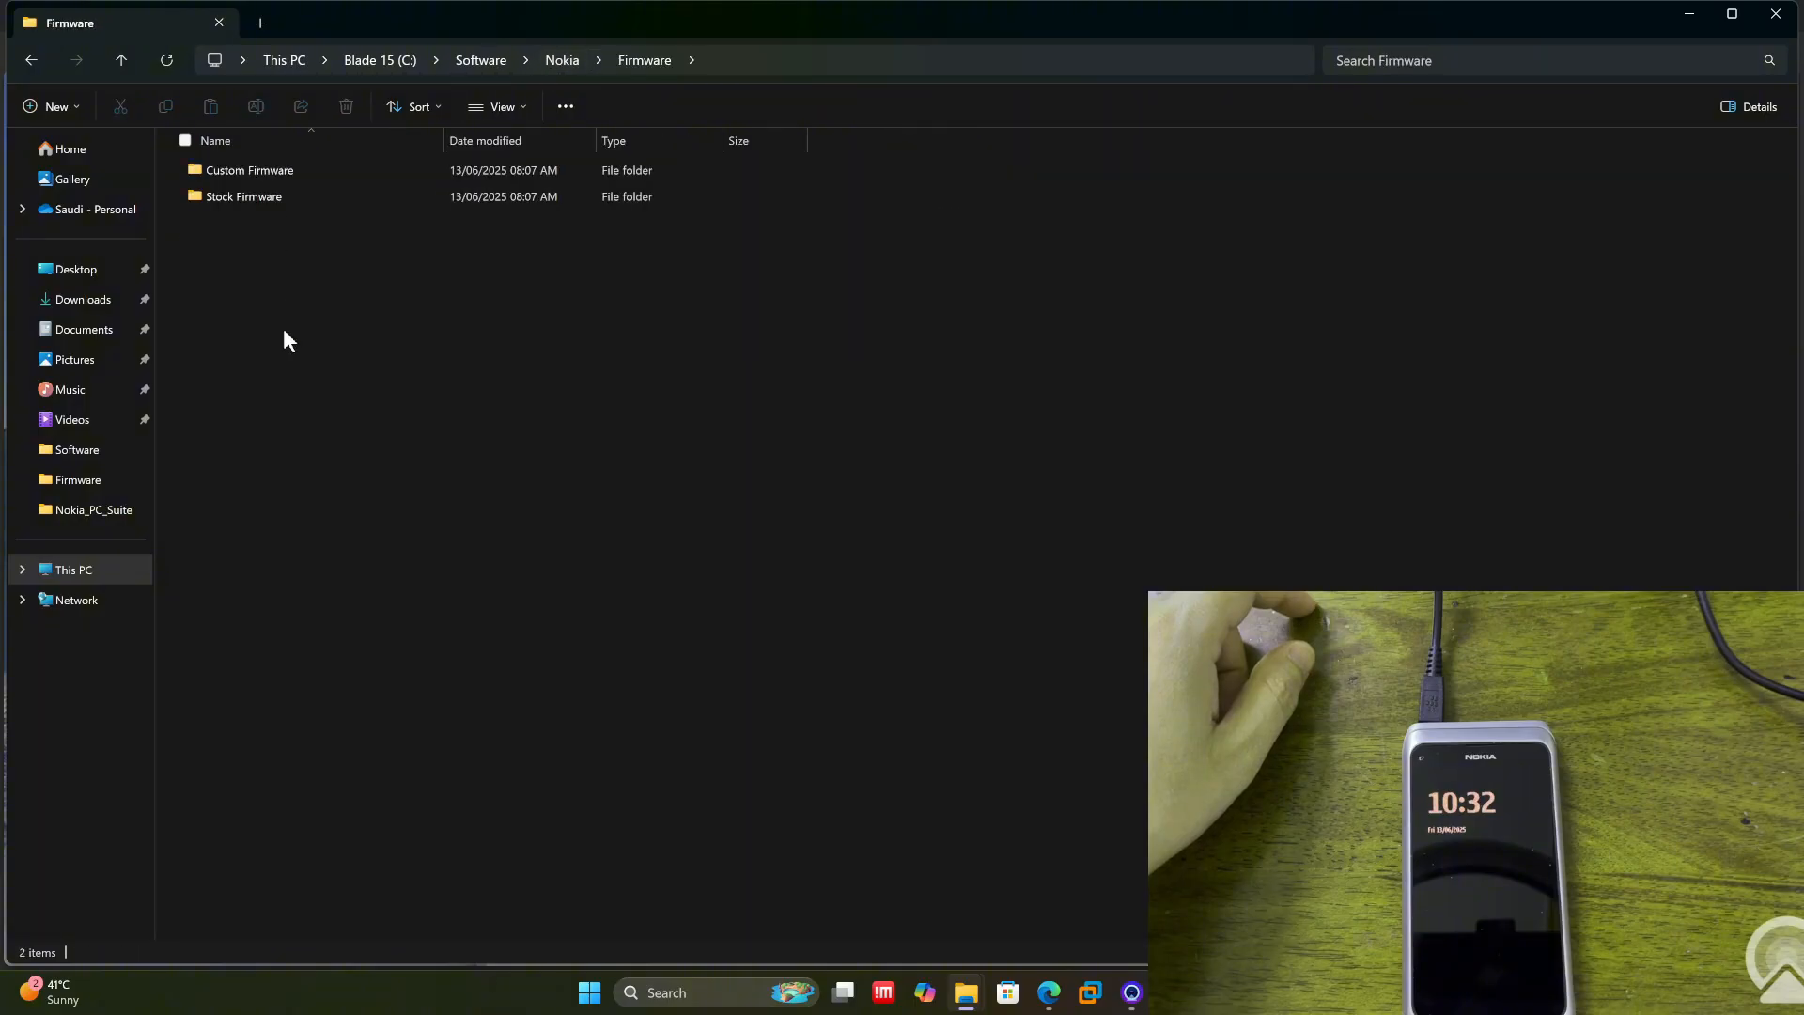
double_click(275, 172)
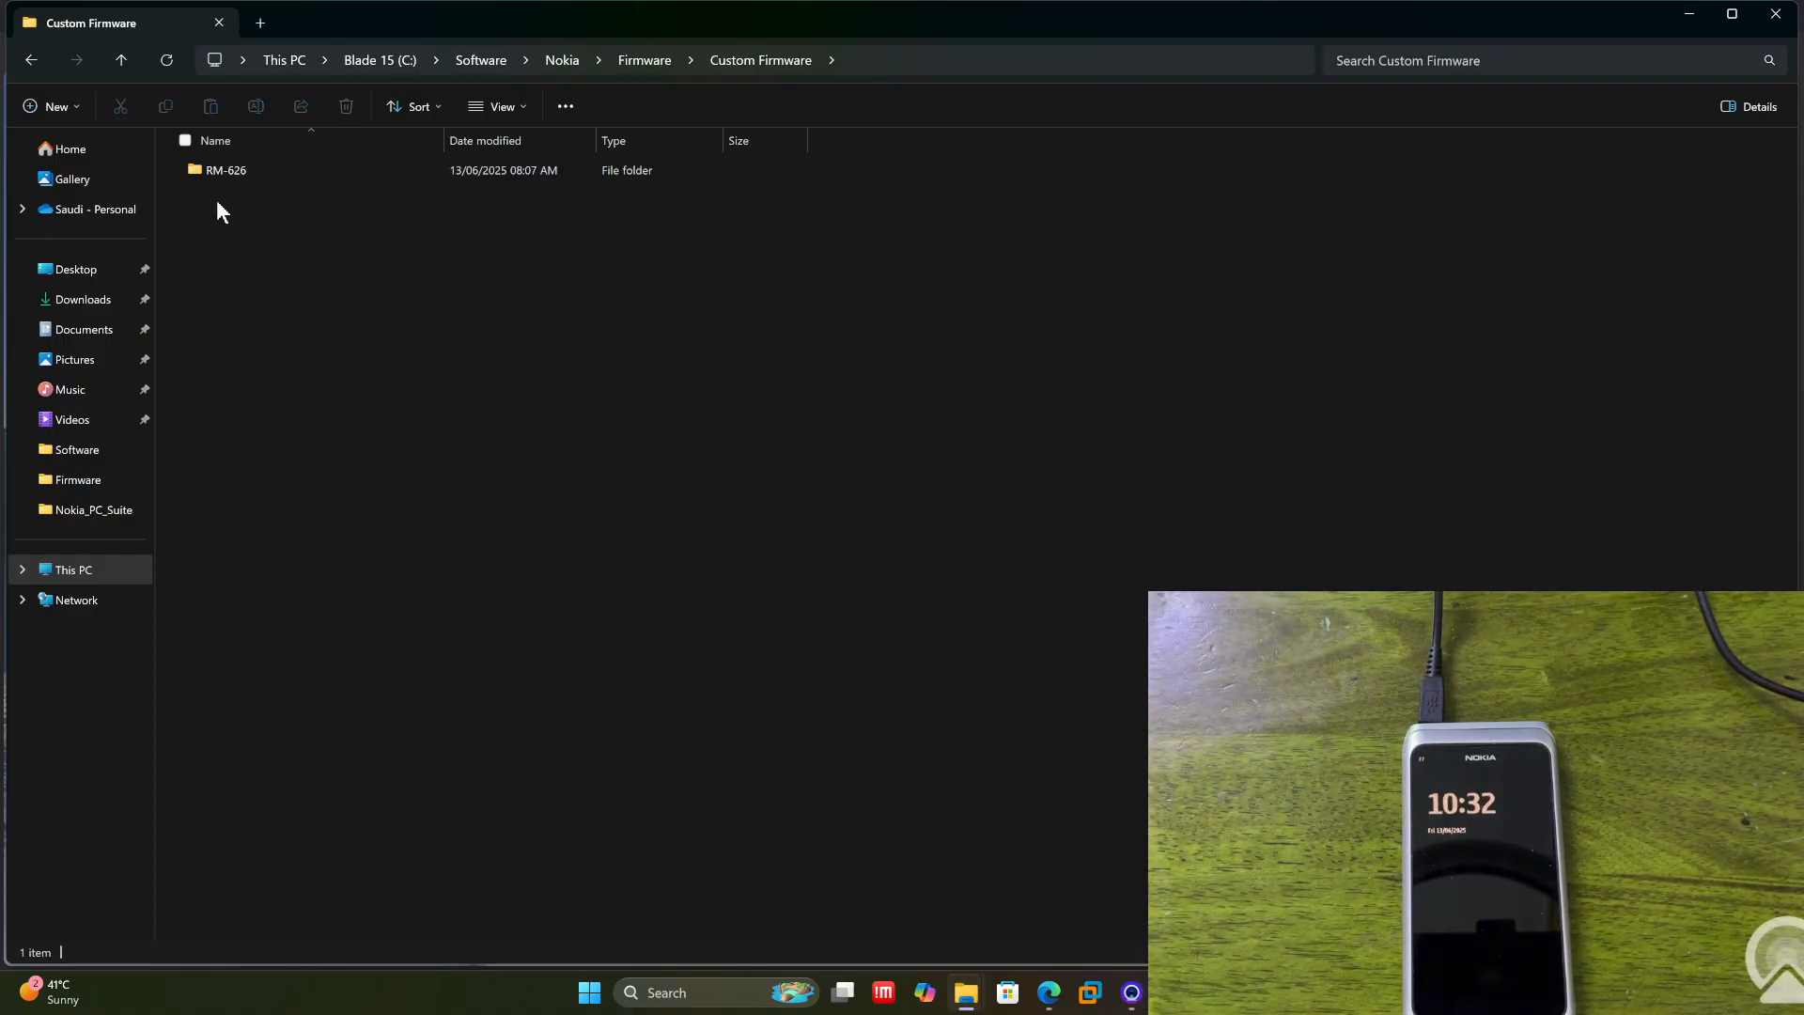
mouse_move(225, 182)
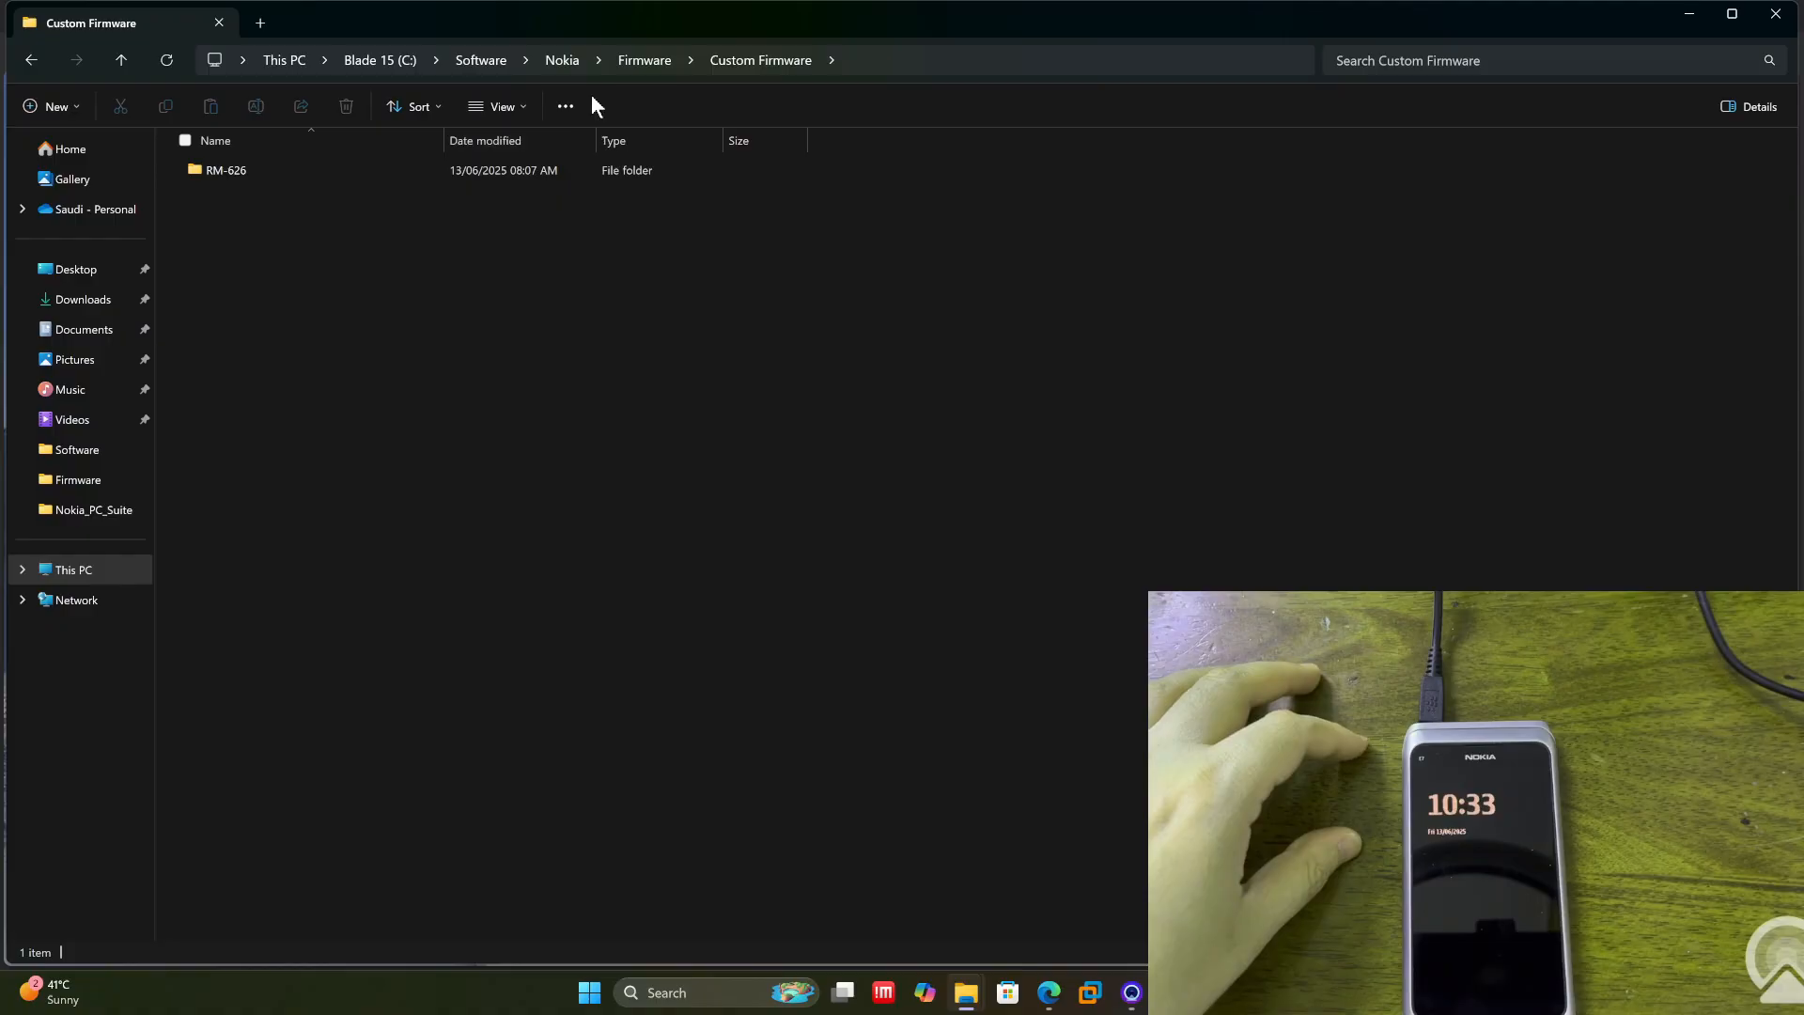
Step: Return to the Nokia folder, open the Nokia Best (BB5 Easy Service Tool) folder and launch its application
left_click(635, 59)
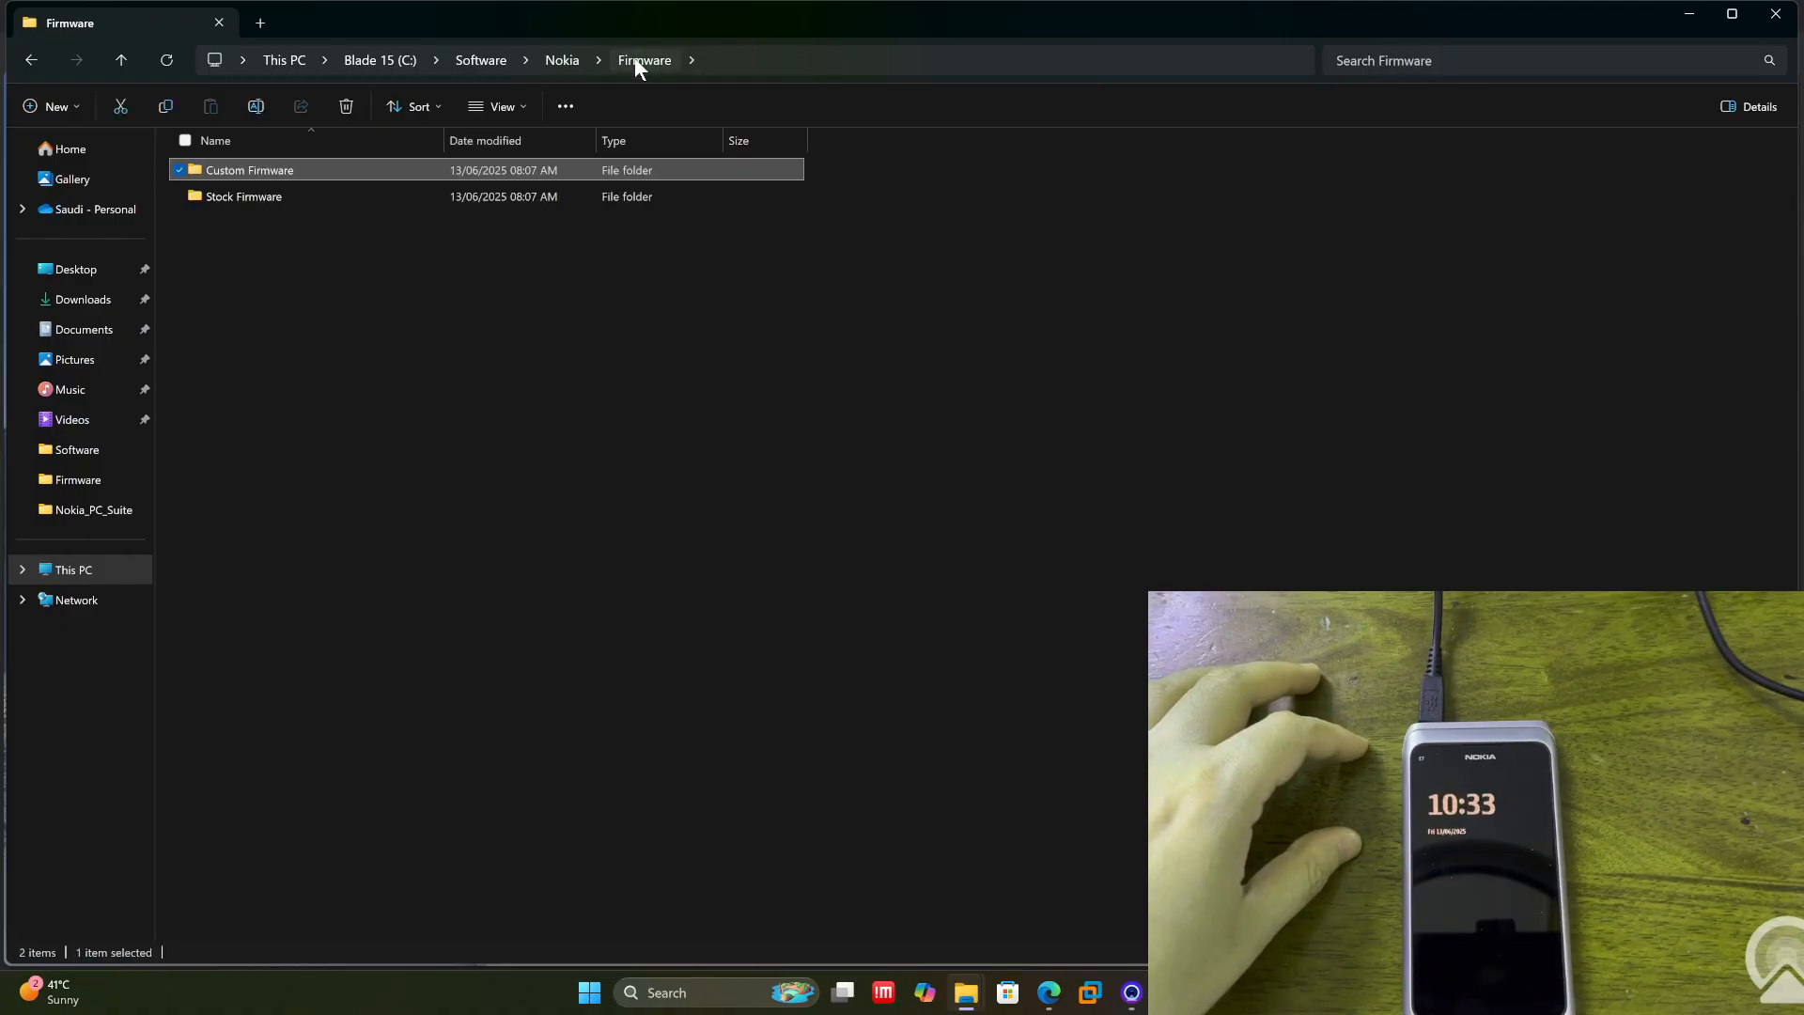
left_click(564, 59)
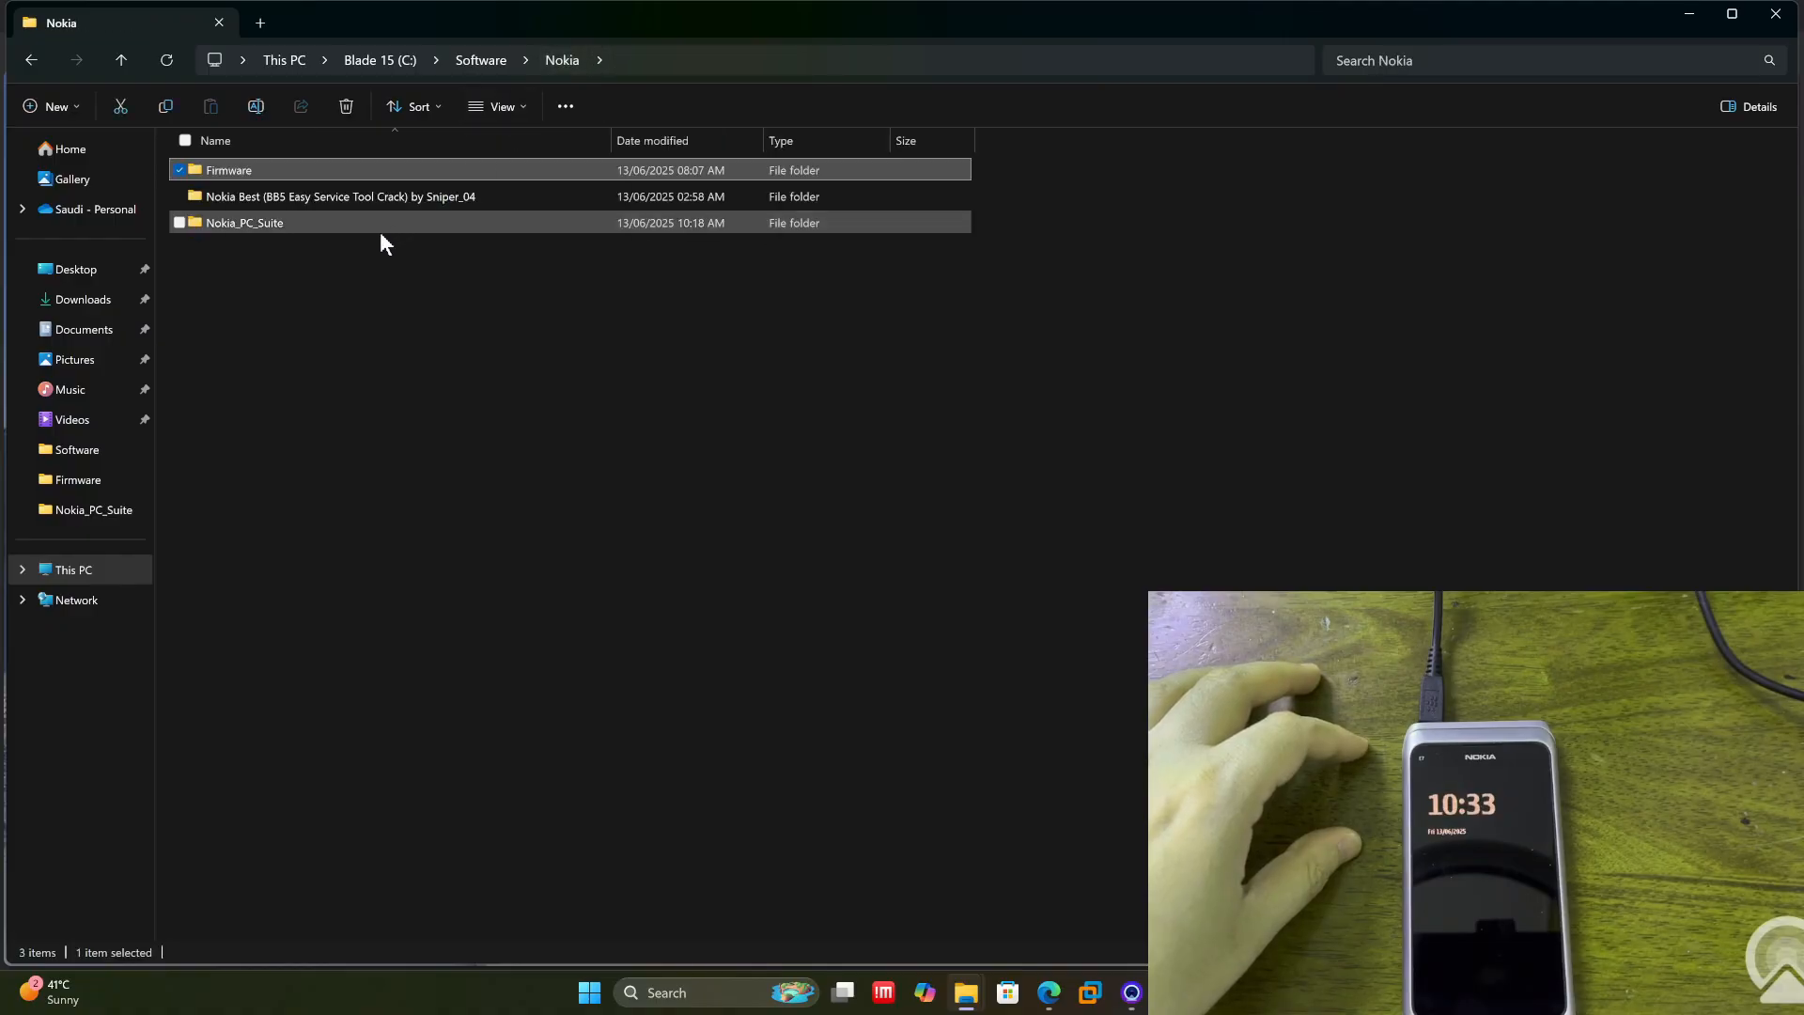
left_click(322, 197)
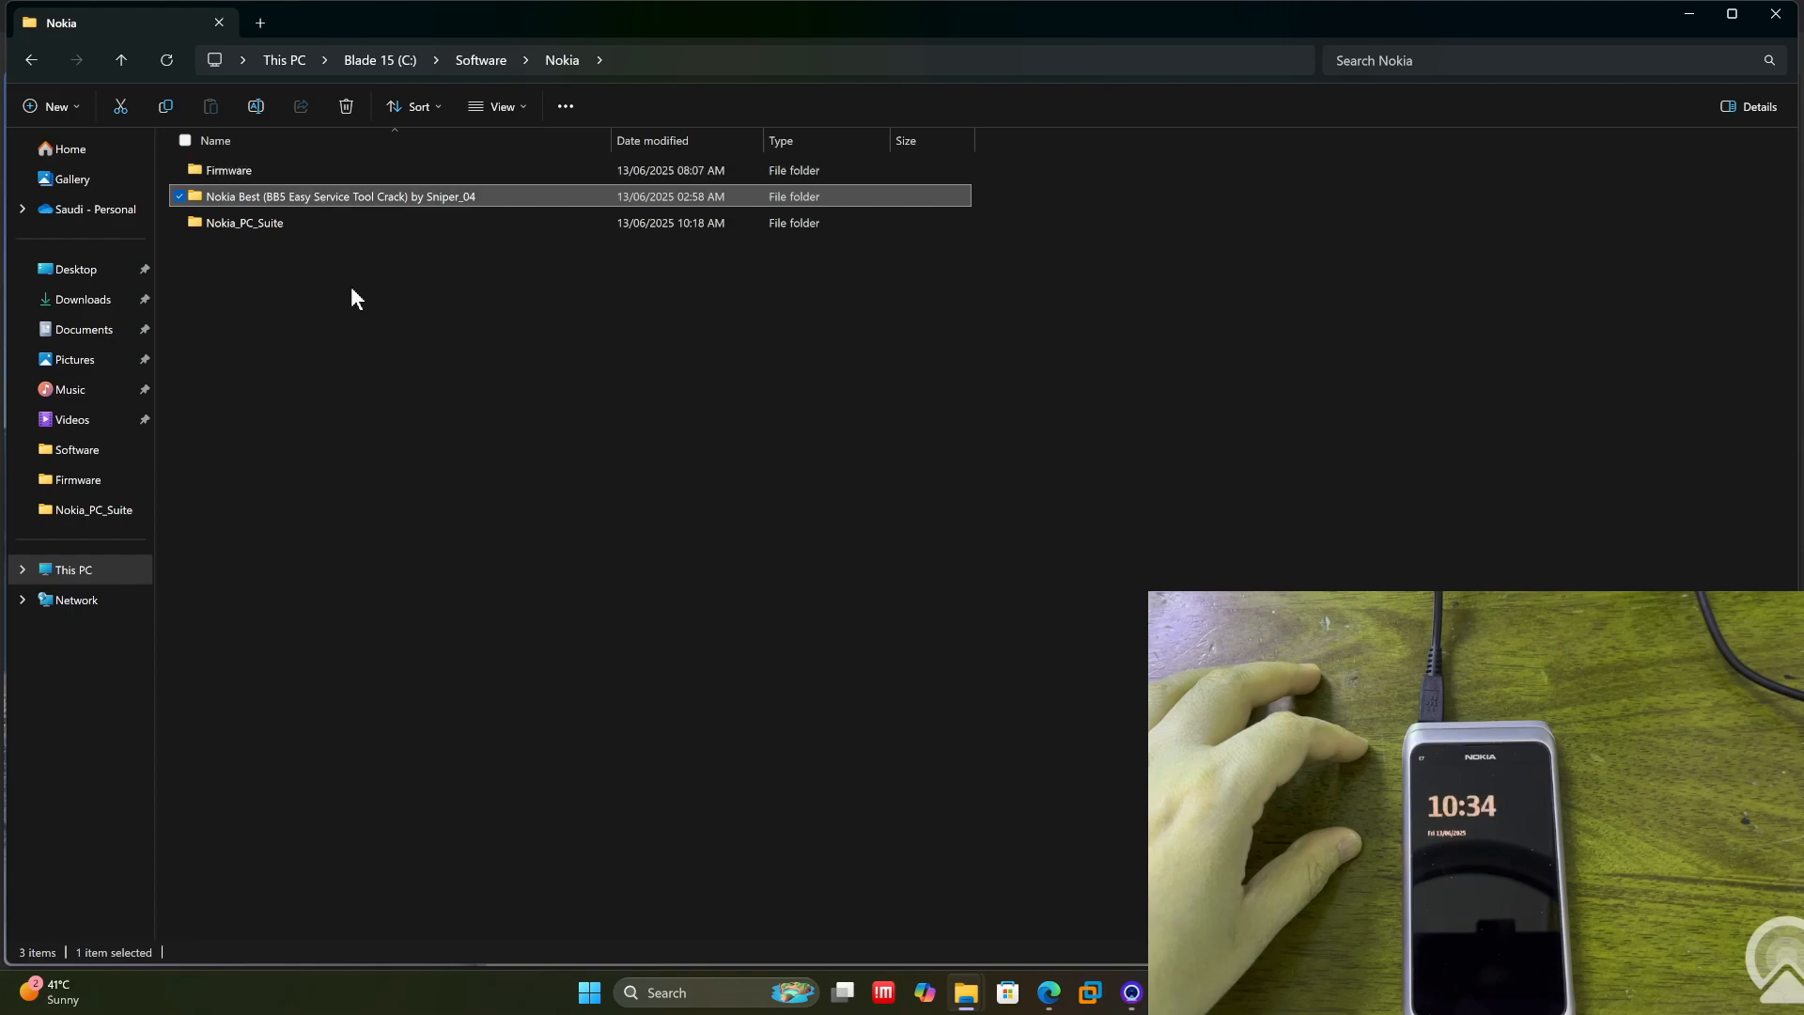
double_click(352, 200)
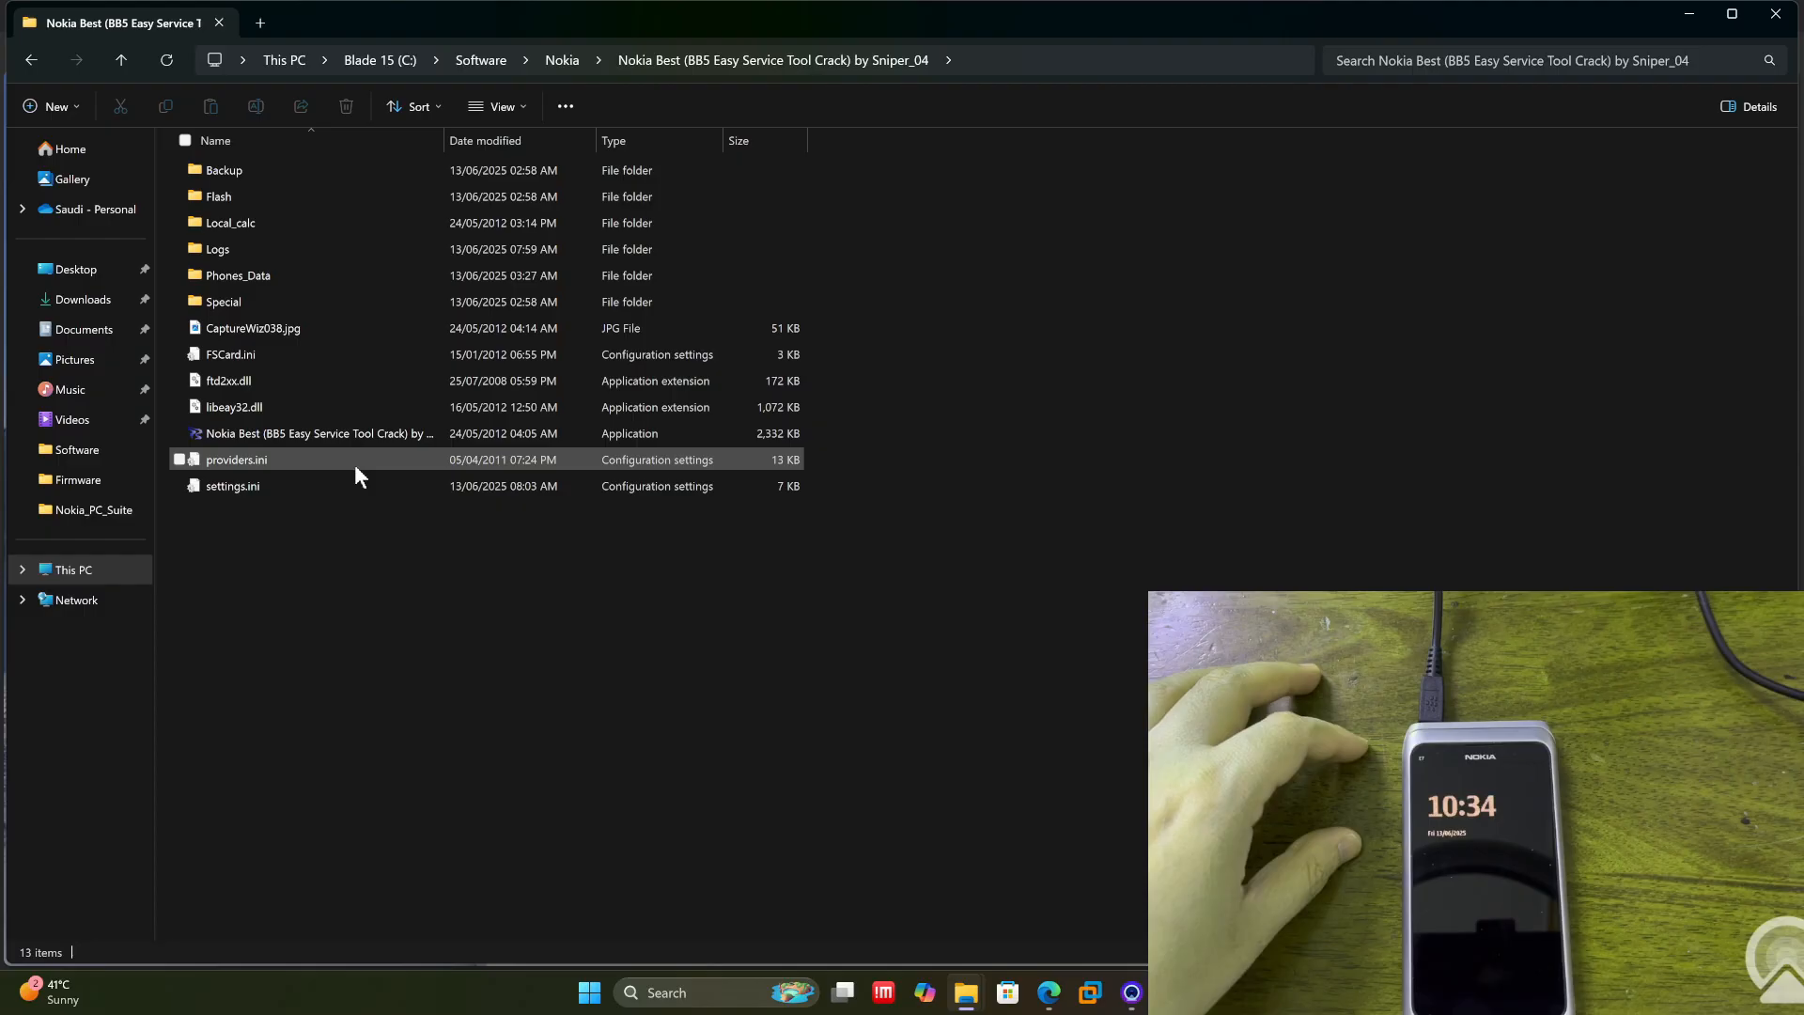
left_click(349, 437)
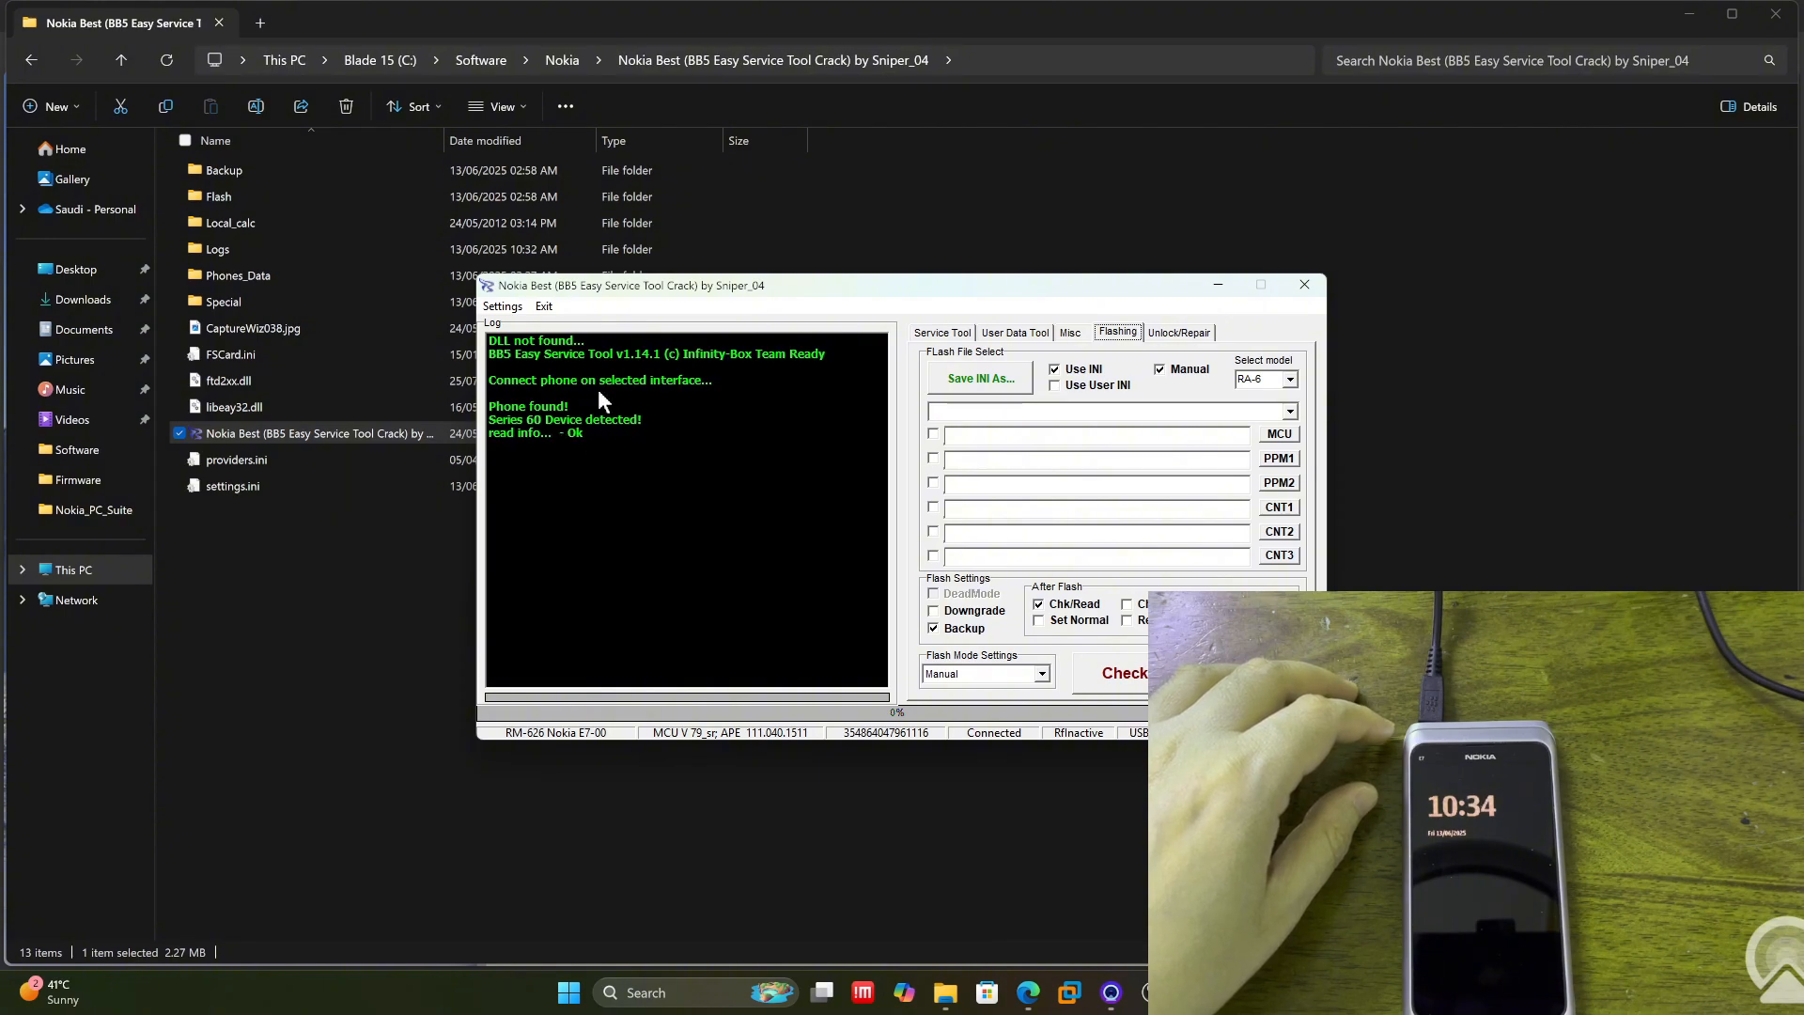
Step: Start changing the active DataPackage directory and expand the C: drive down to the Nokia folder inside Software
left_click(509, 309)
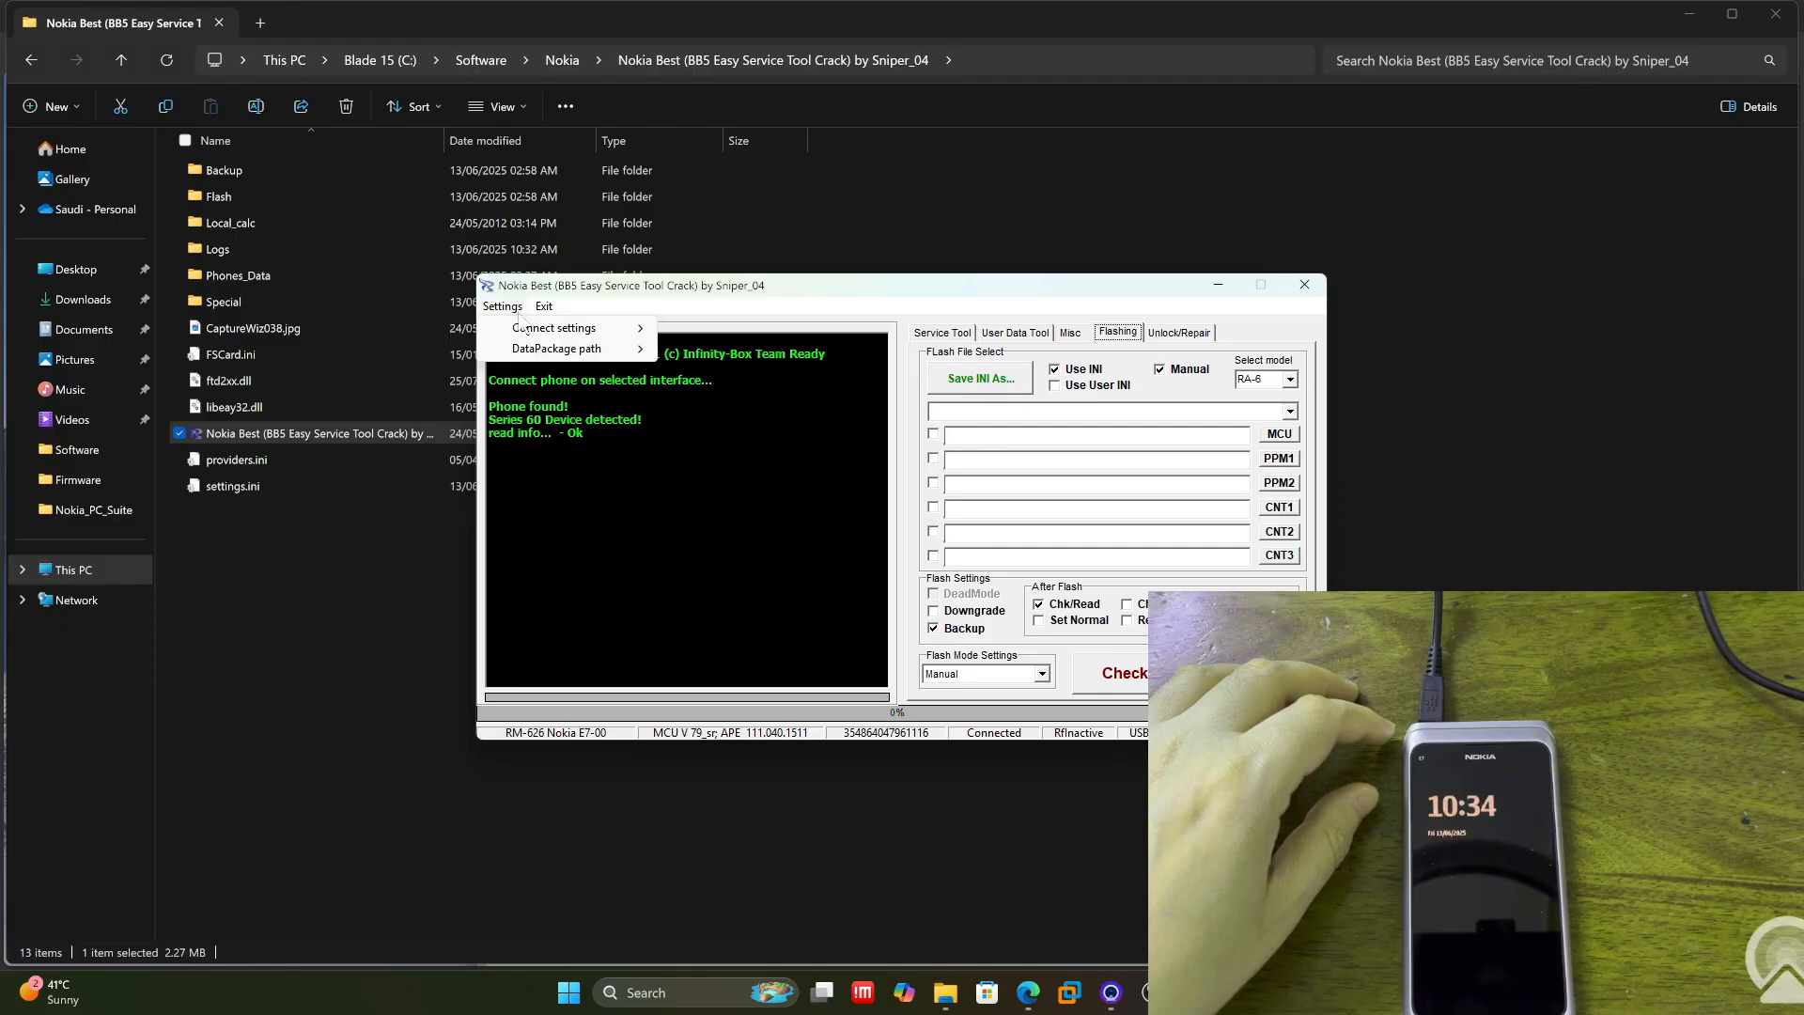
mouse_move(559, 336)
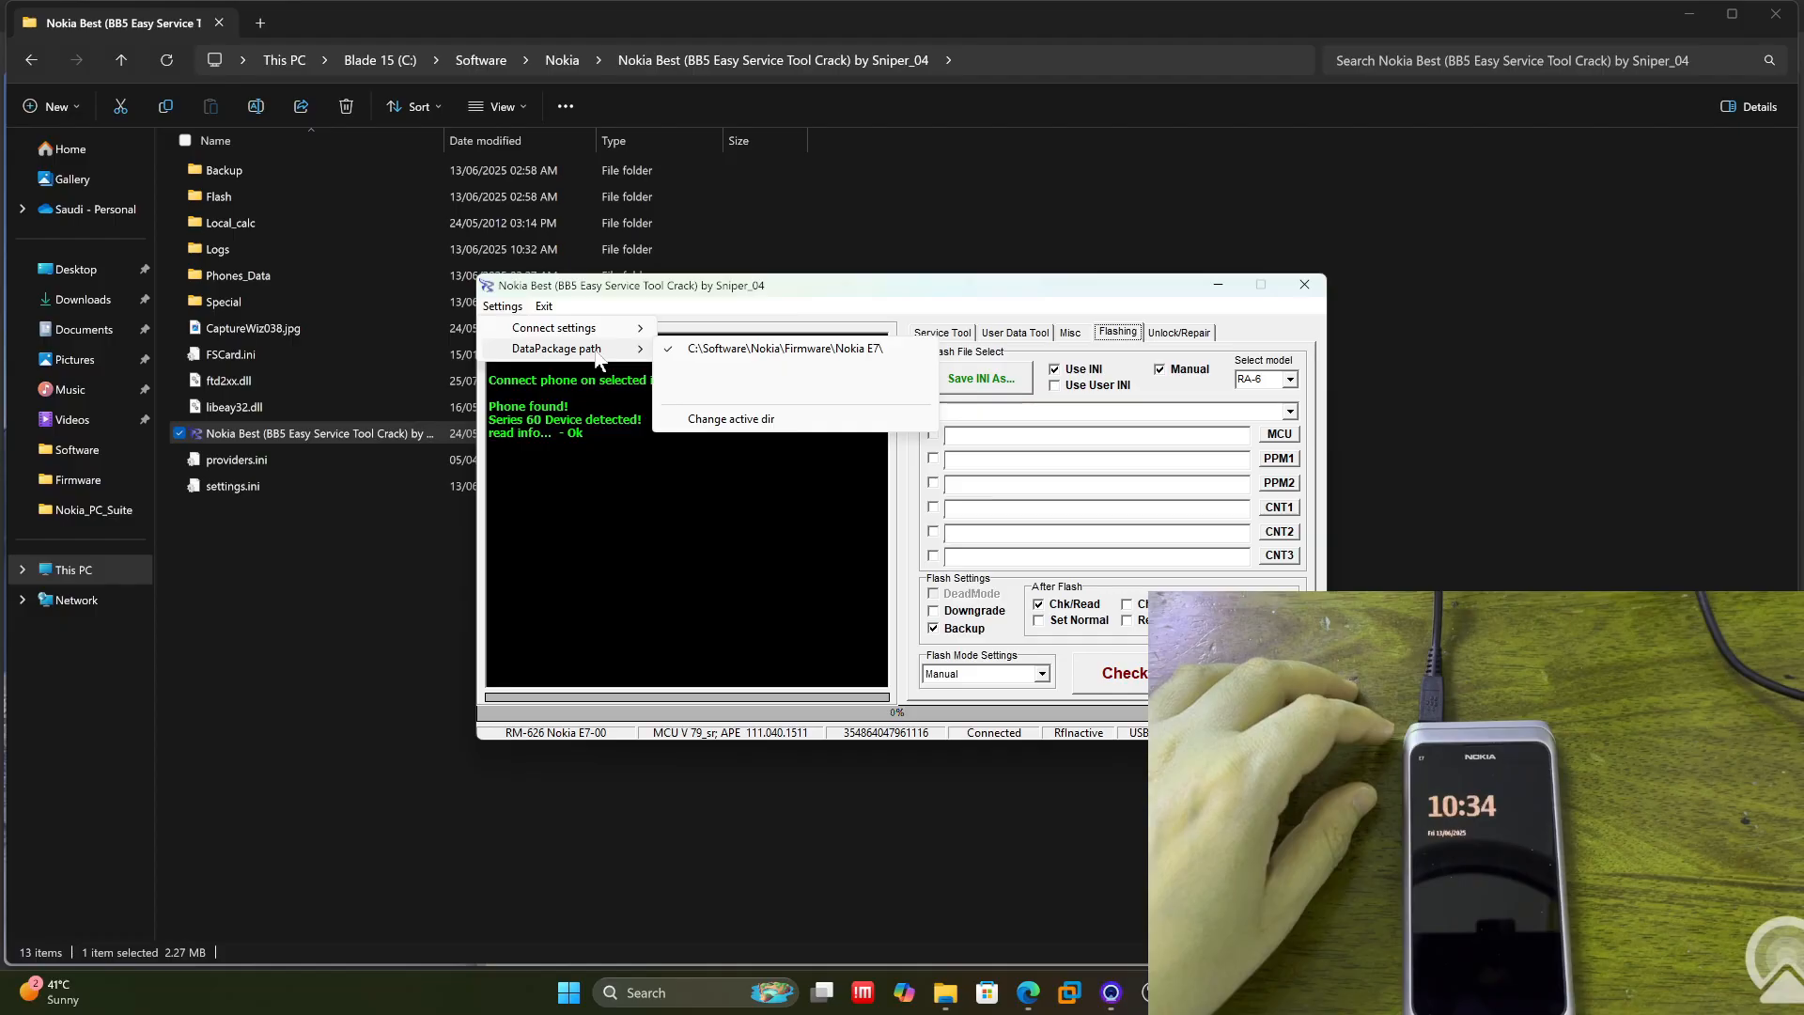
left_click(745, 421)
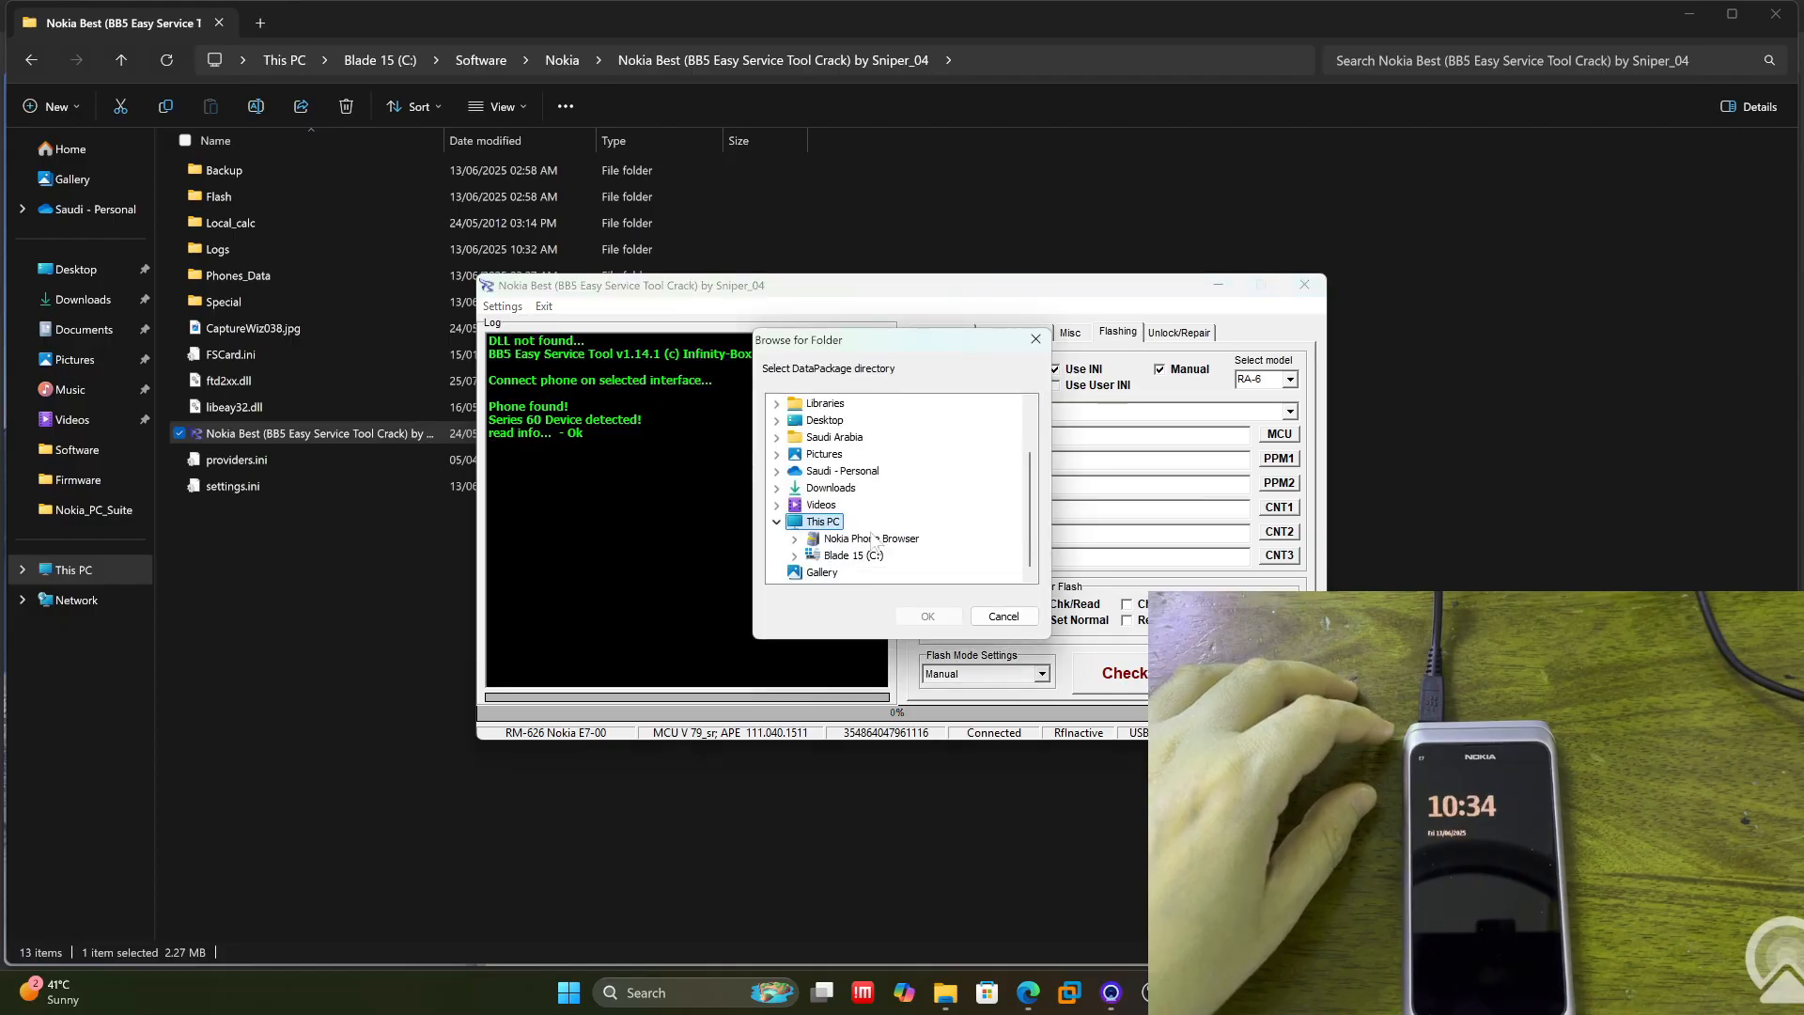
left_click(865, 556)
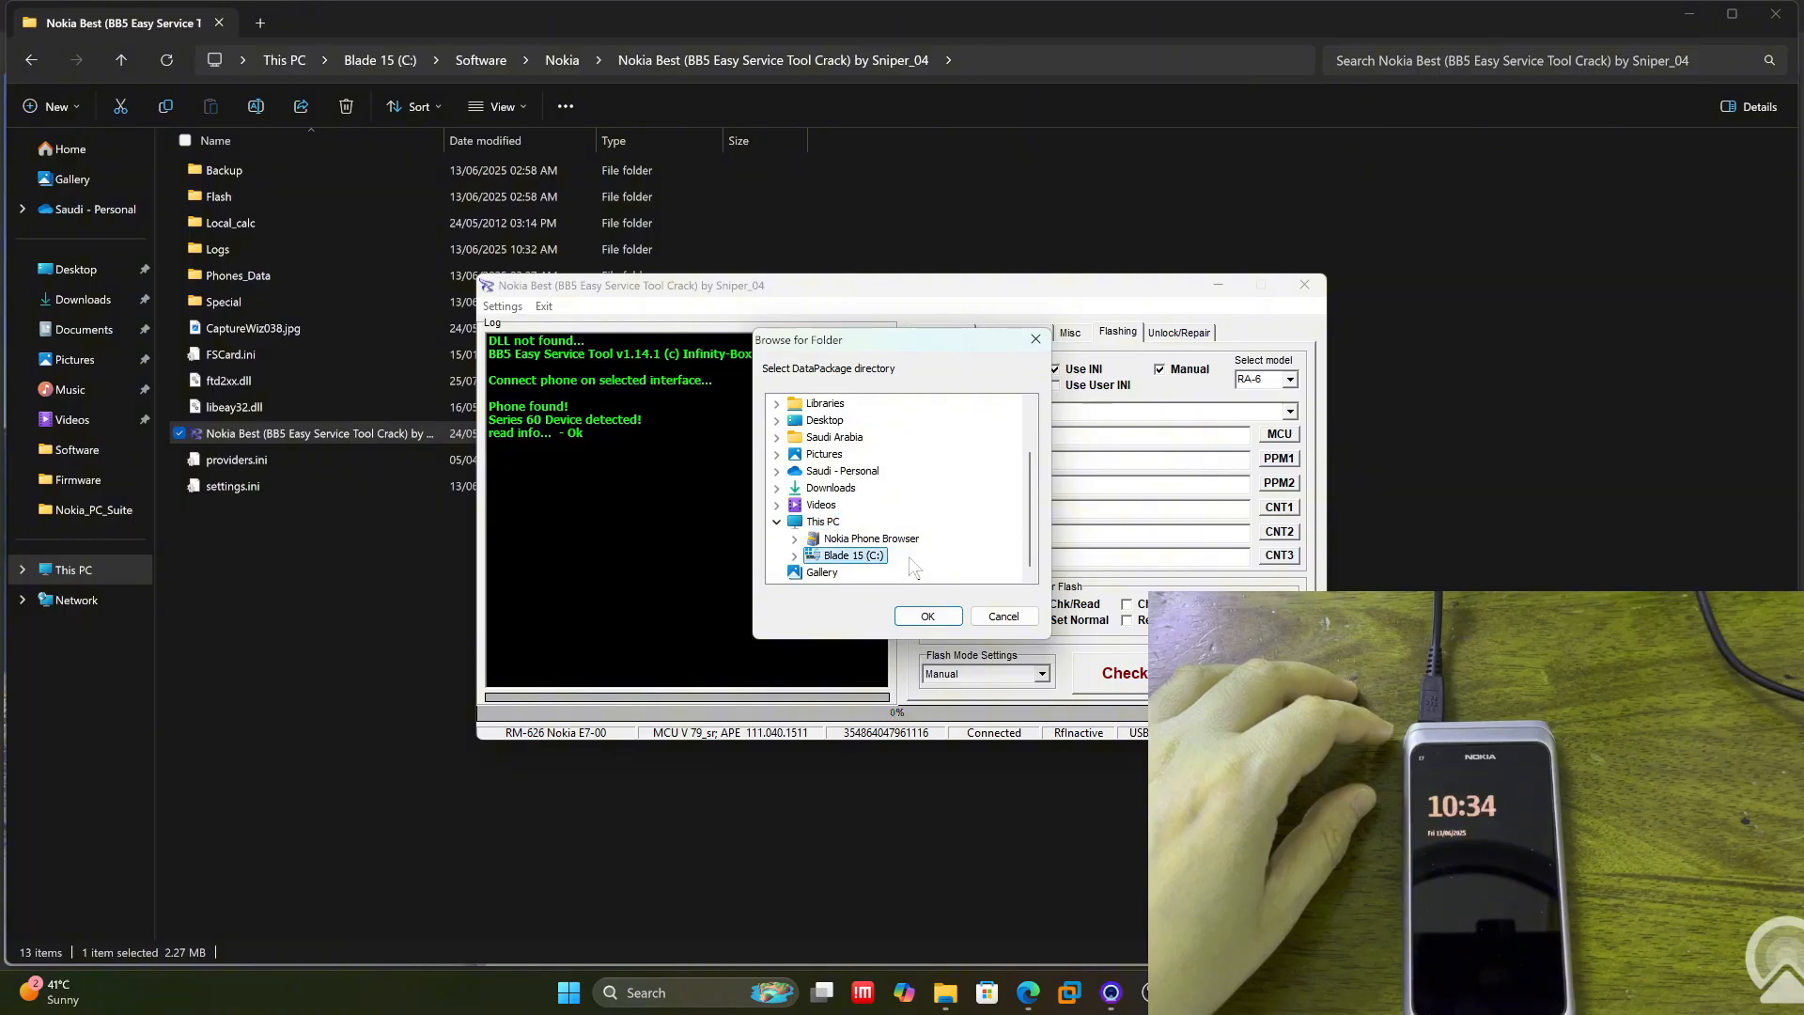
left_click(794, 556)
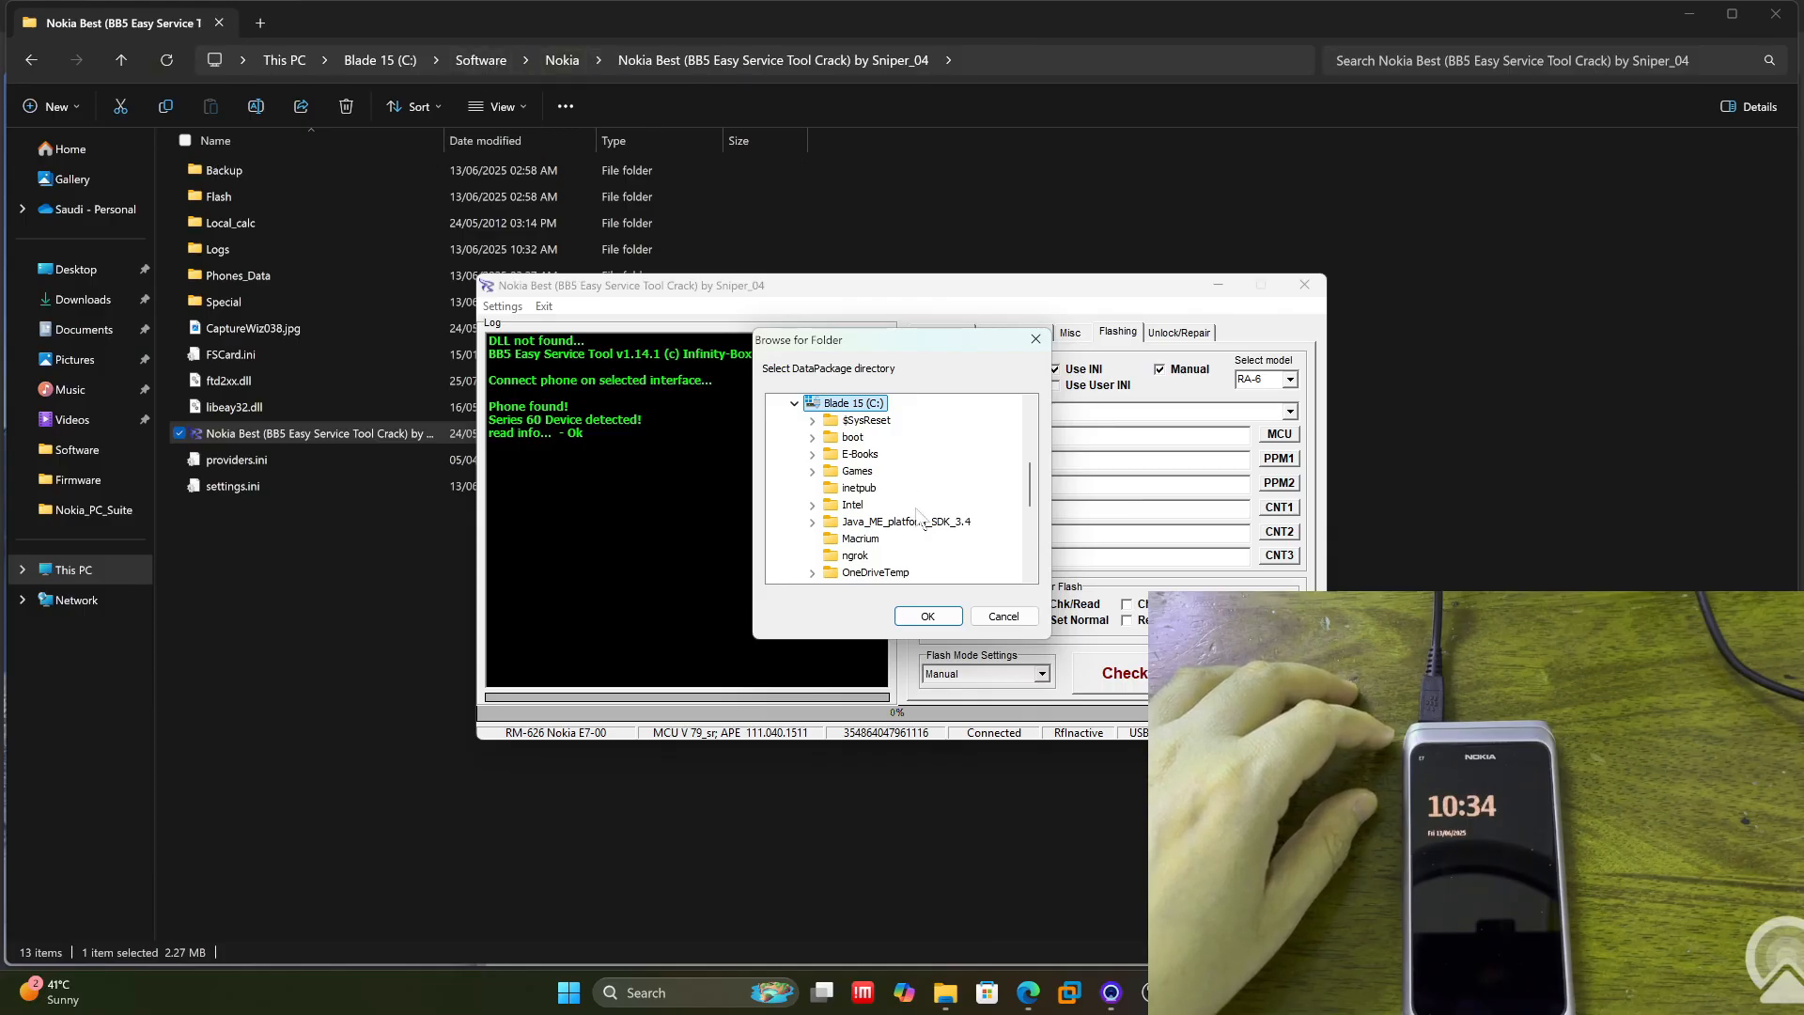
scroll(894, 487, "down", 3)
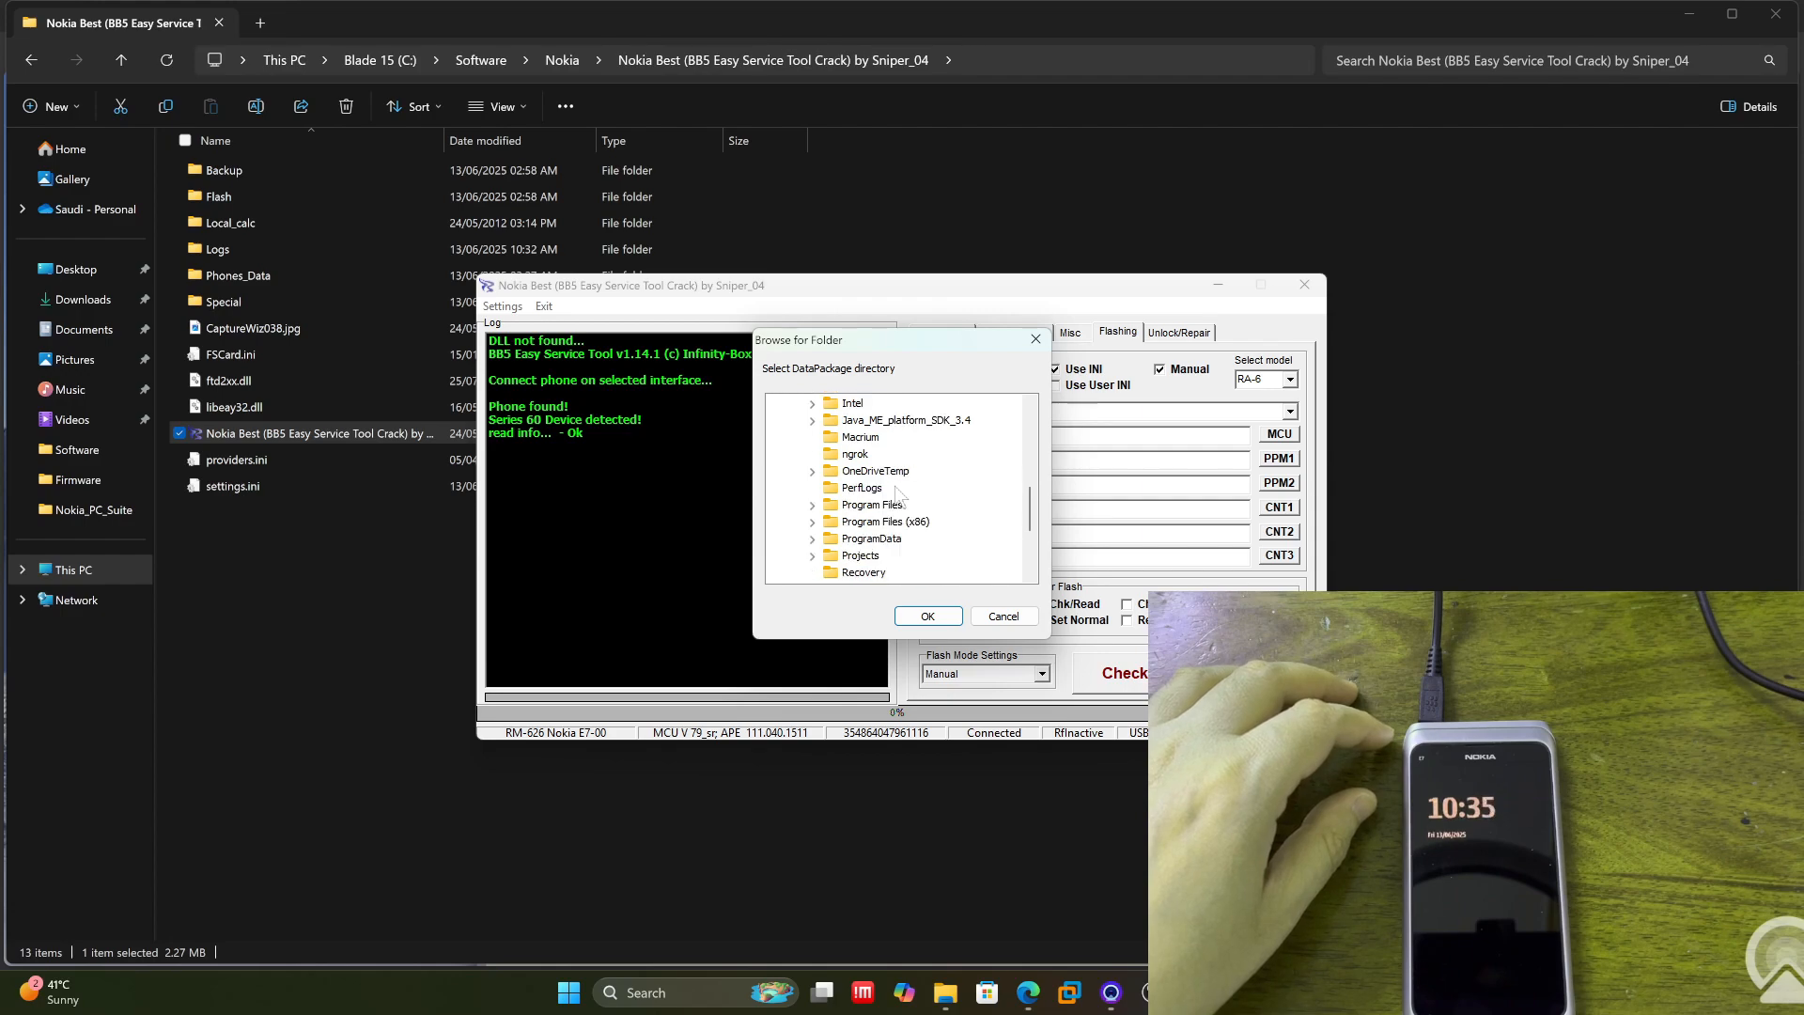
scroll(897, 496, "down", 1)
left_click(843, 490)
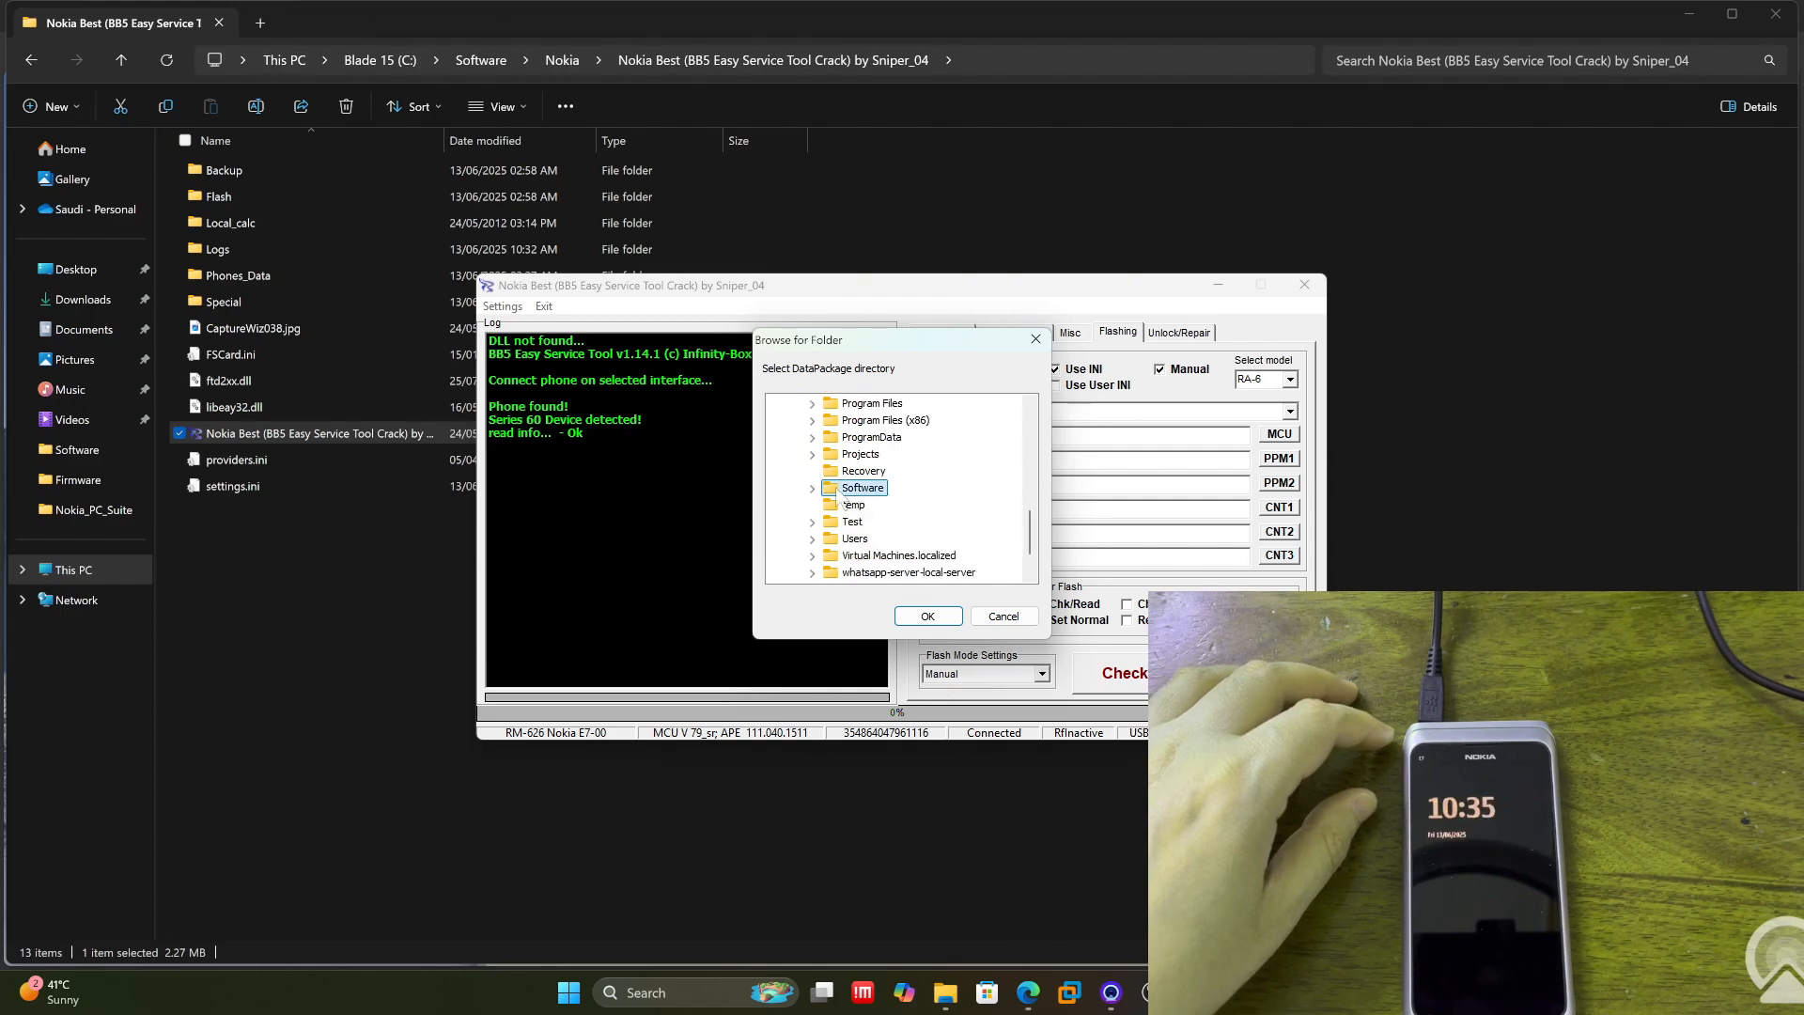
left_click(813, 488)
left_click(836, 506)
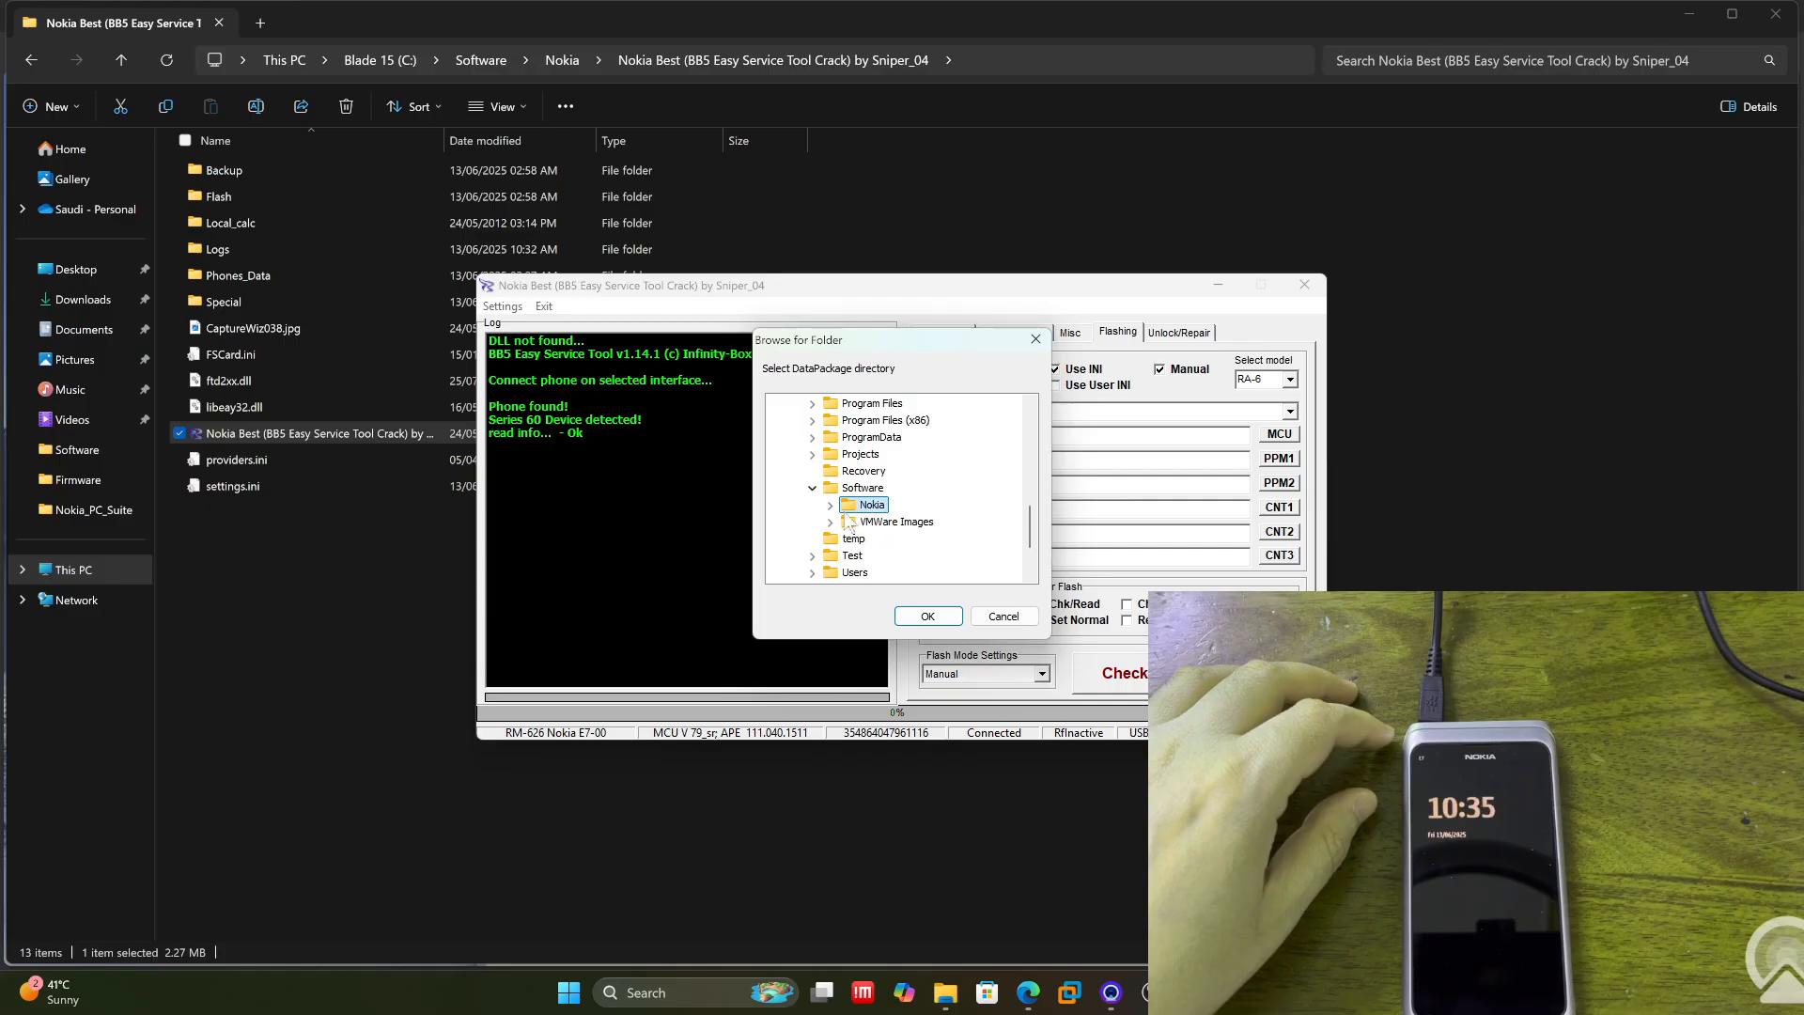
left_click(831, 505)
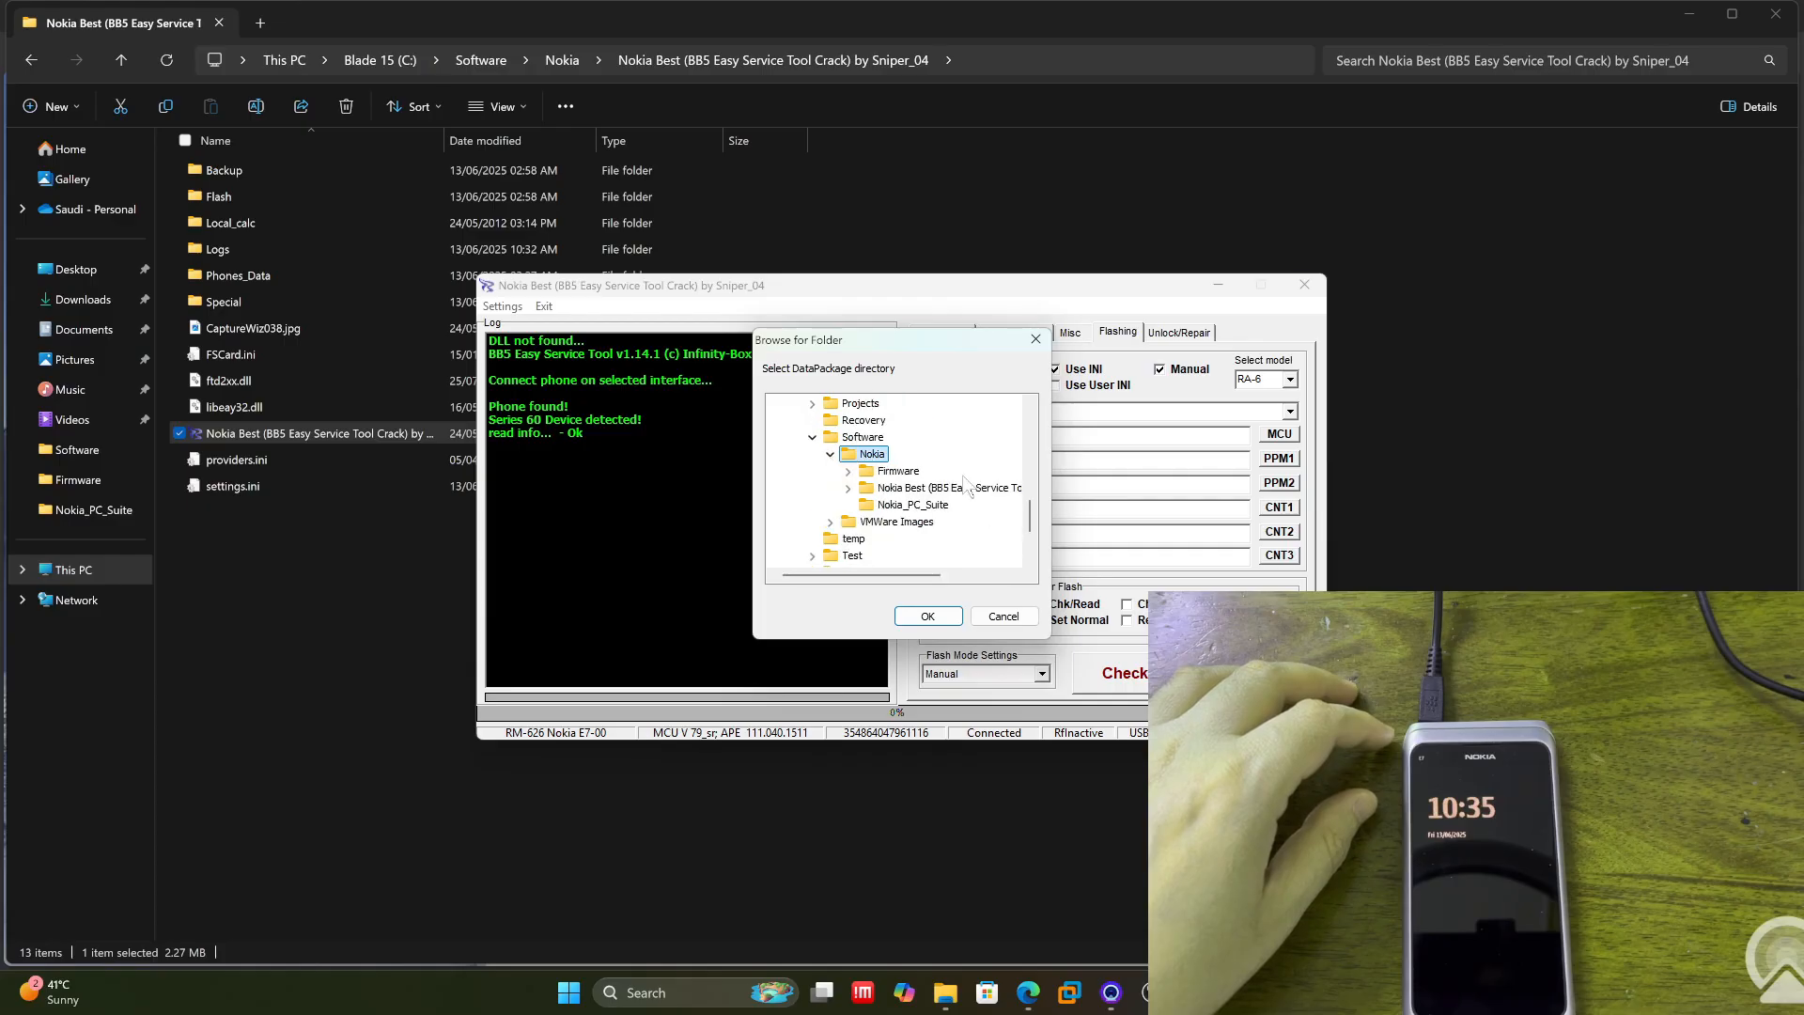
Step: Set the Custom Firmware folder inside Nokia's Firmware folder as the DataPackage directory
left_click(898, 471)
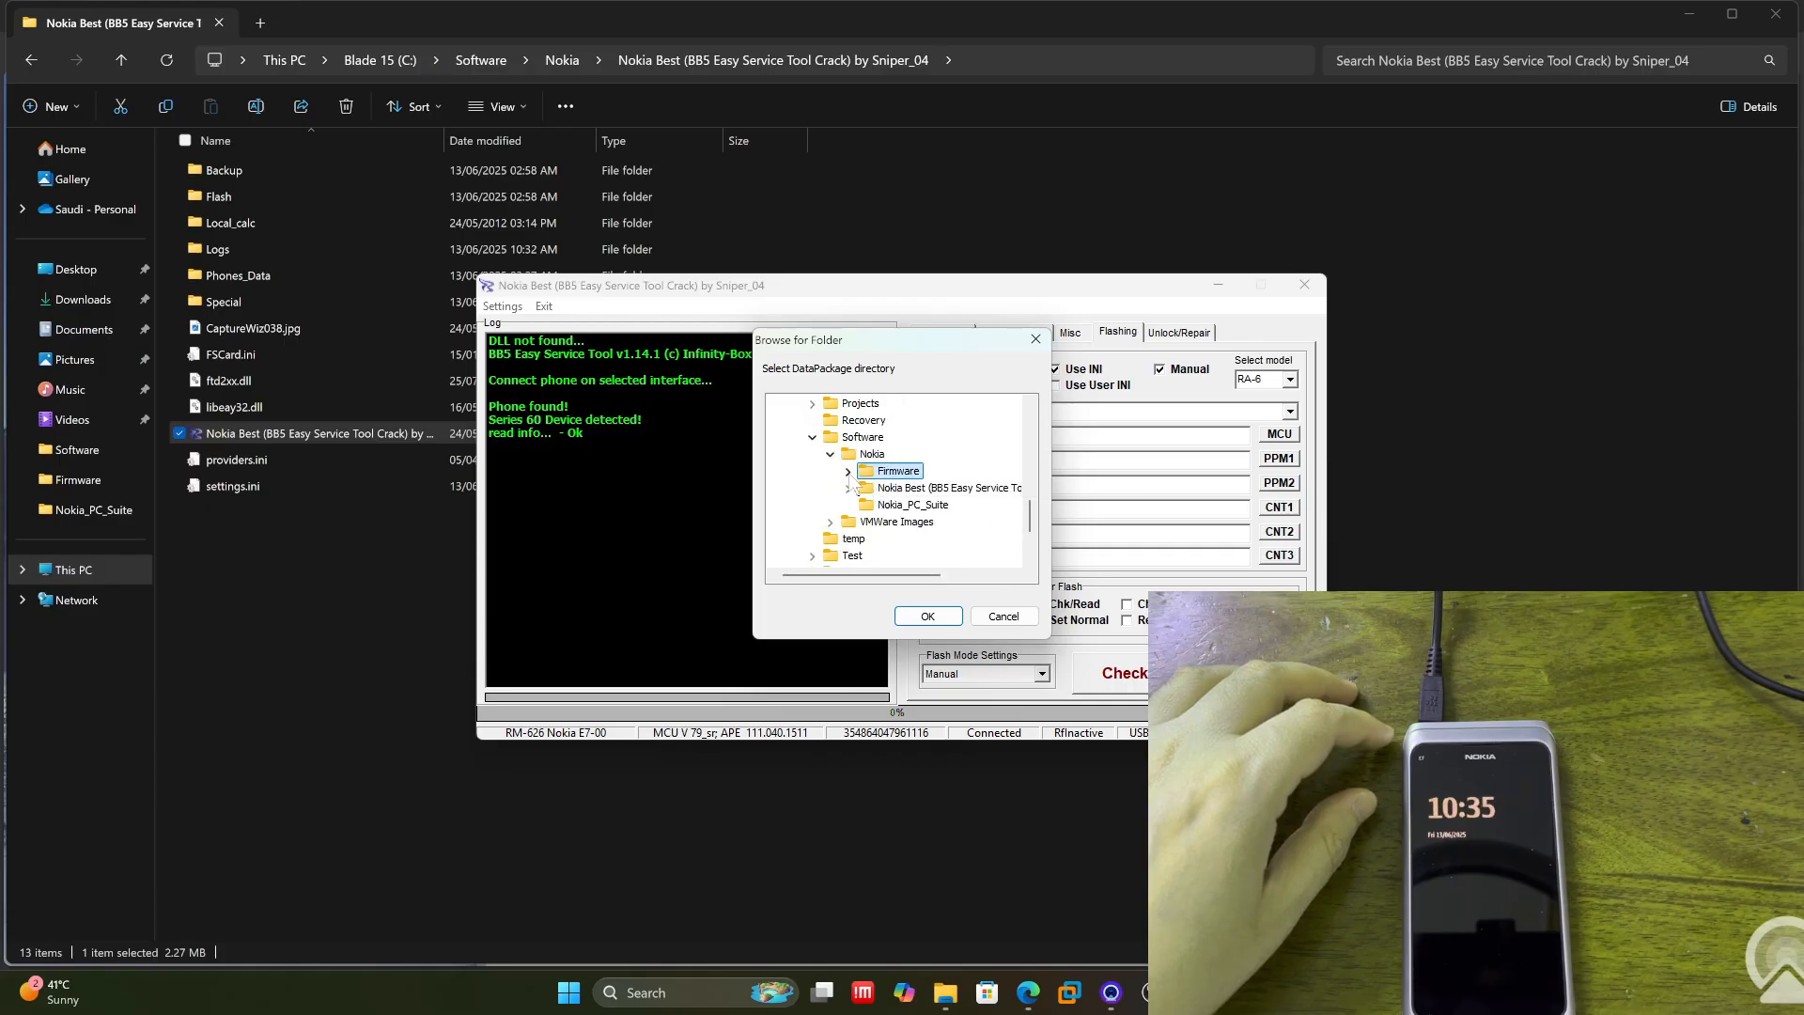
left_click(847, 471)
left_click(904, 488)
left_click(865, 488)
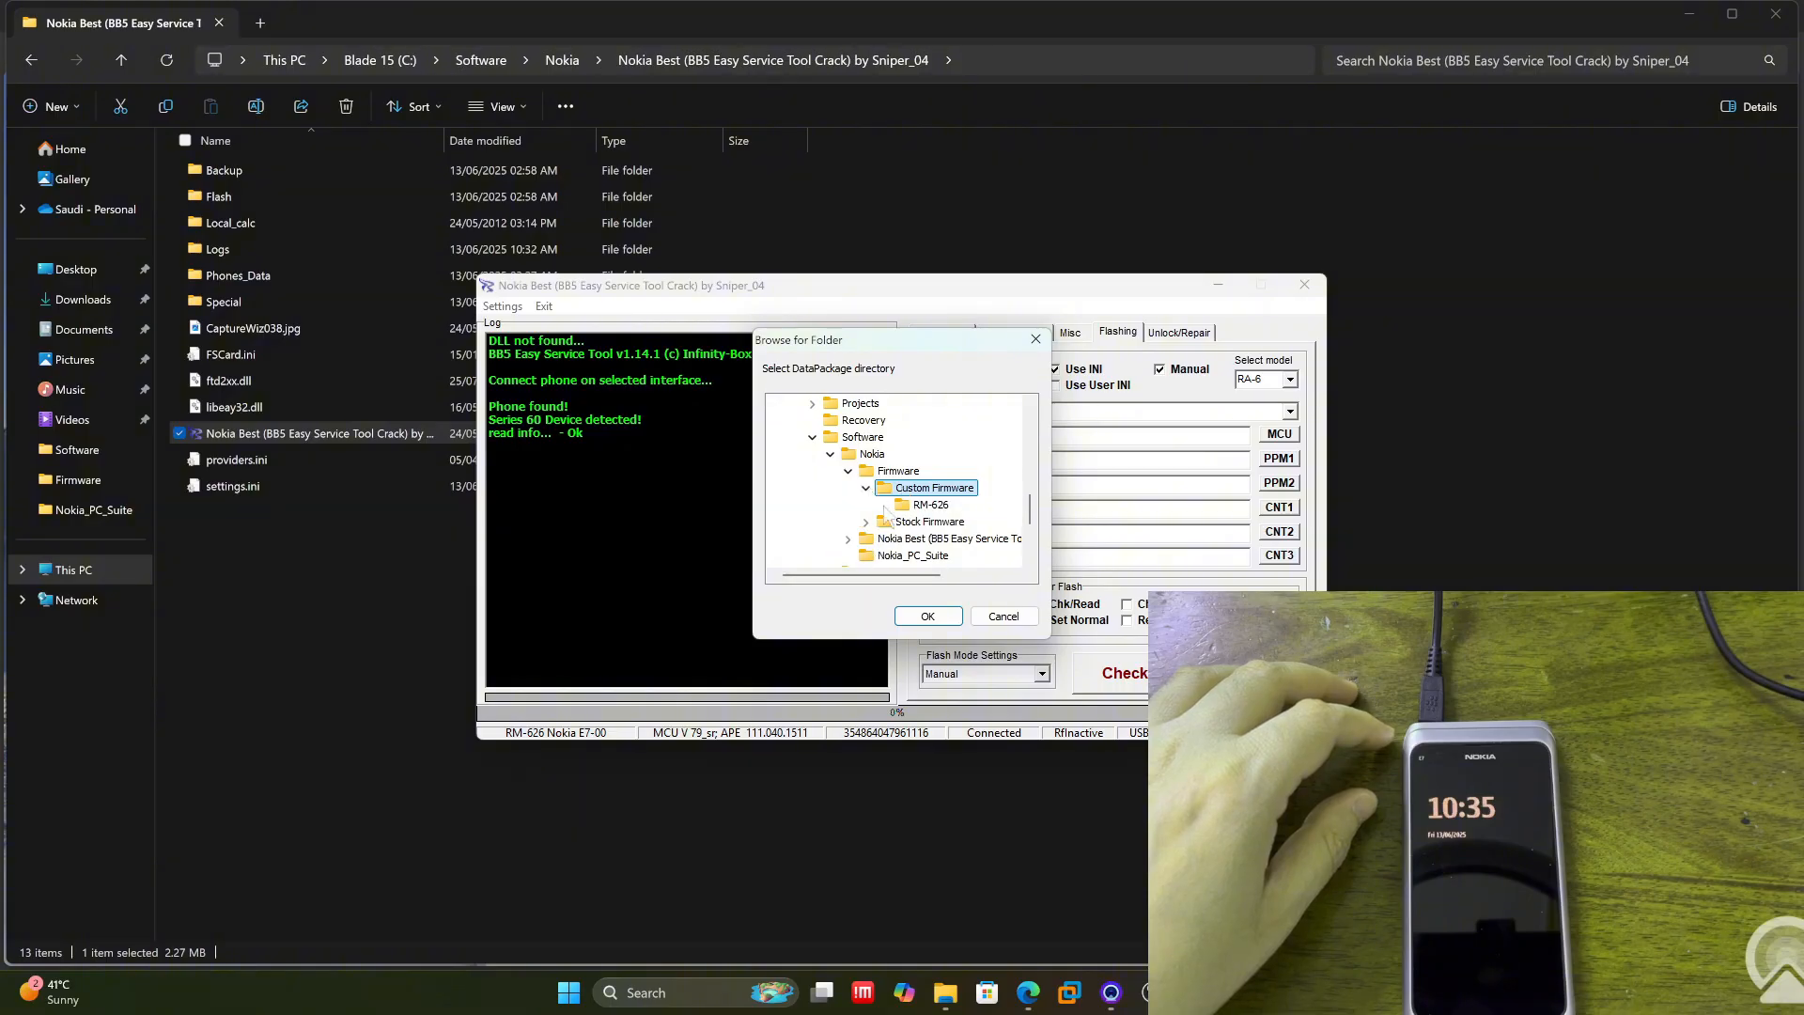
left_click(928, 506)
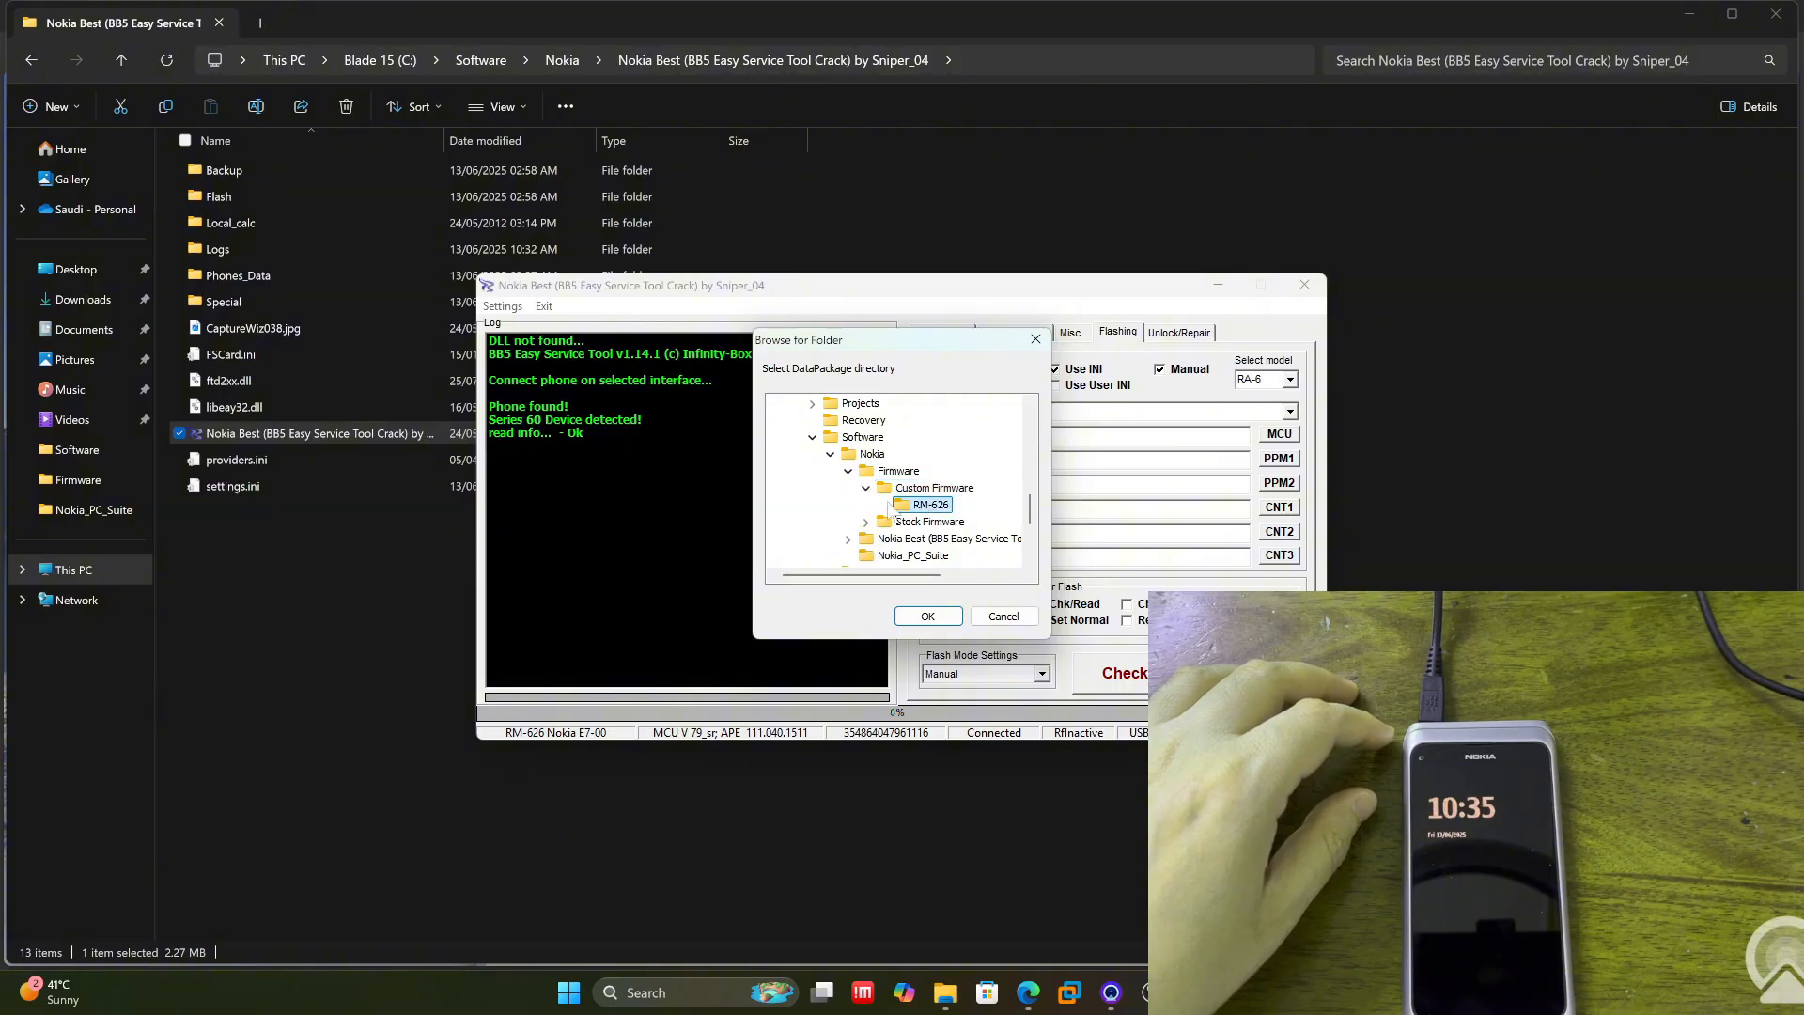
left_click(959, 488)
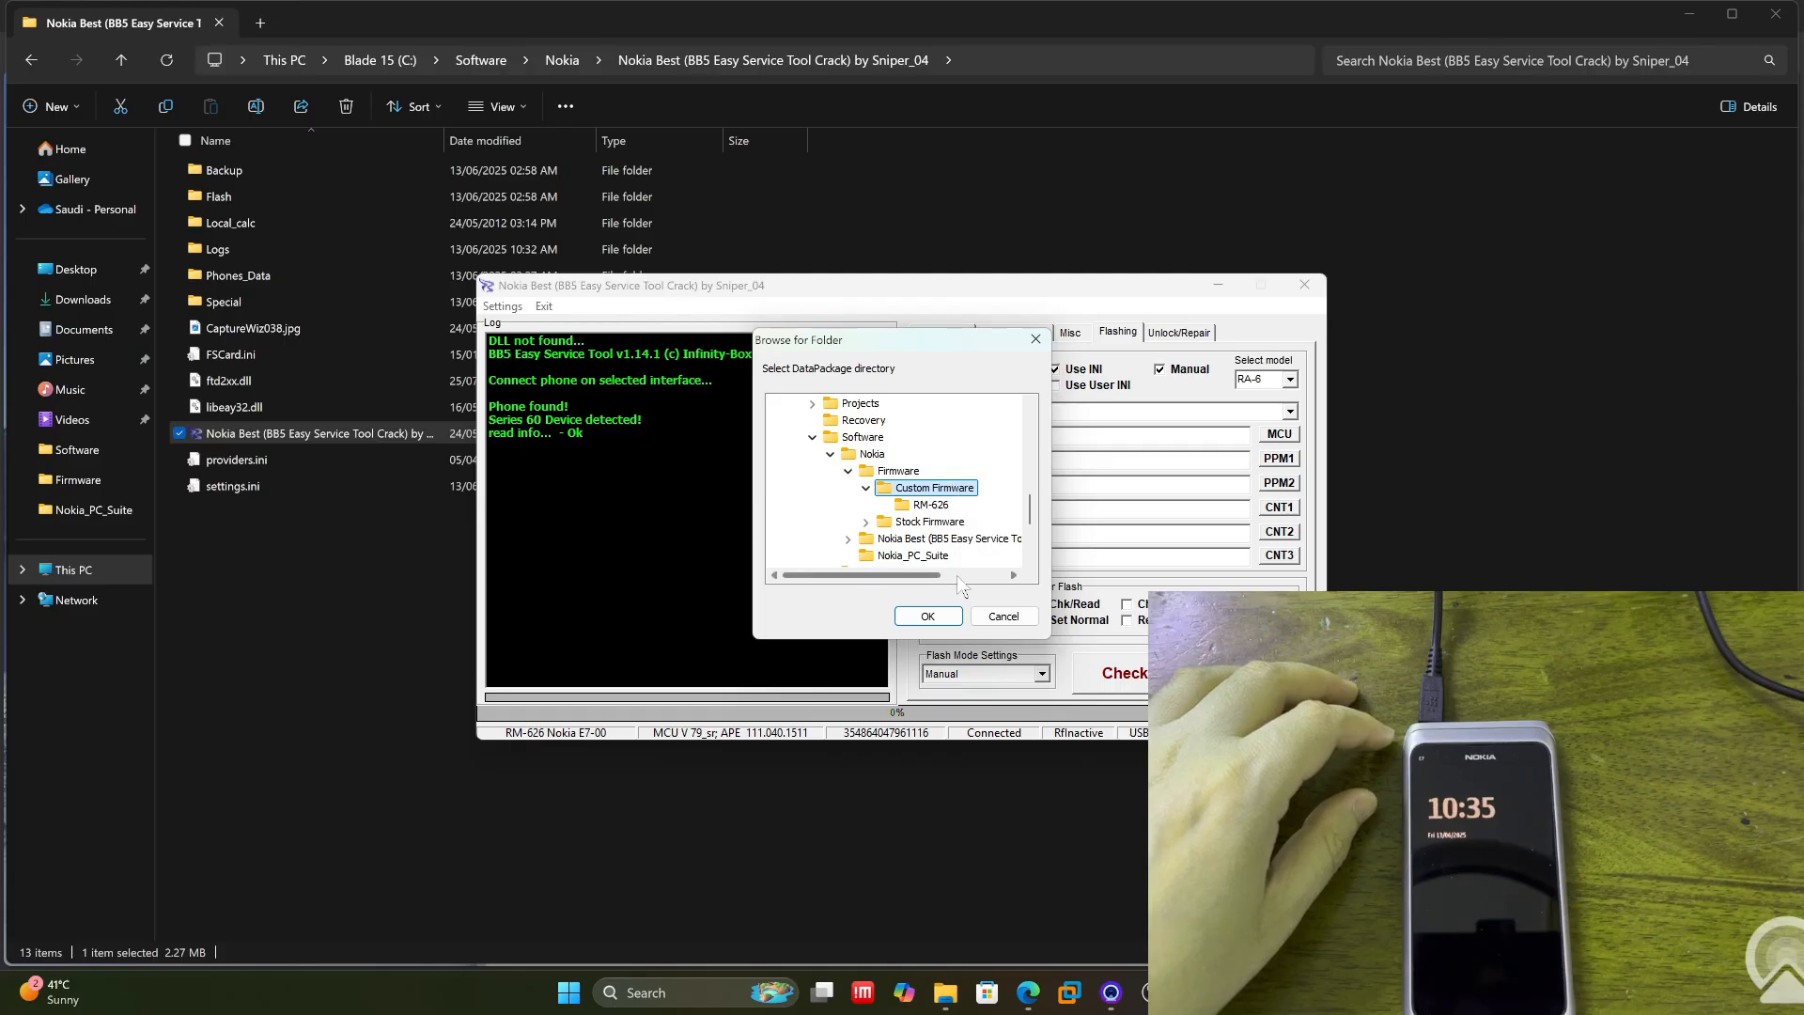
left_click(929, 617)
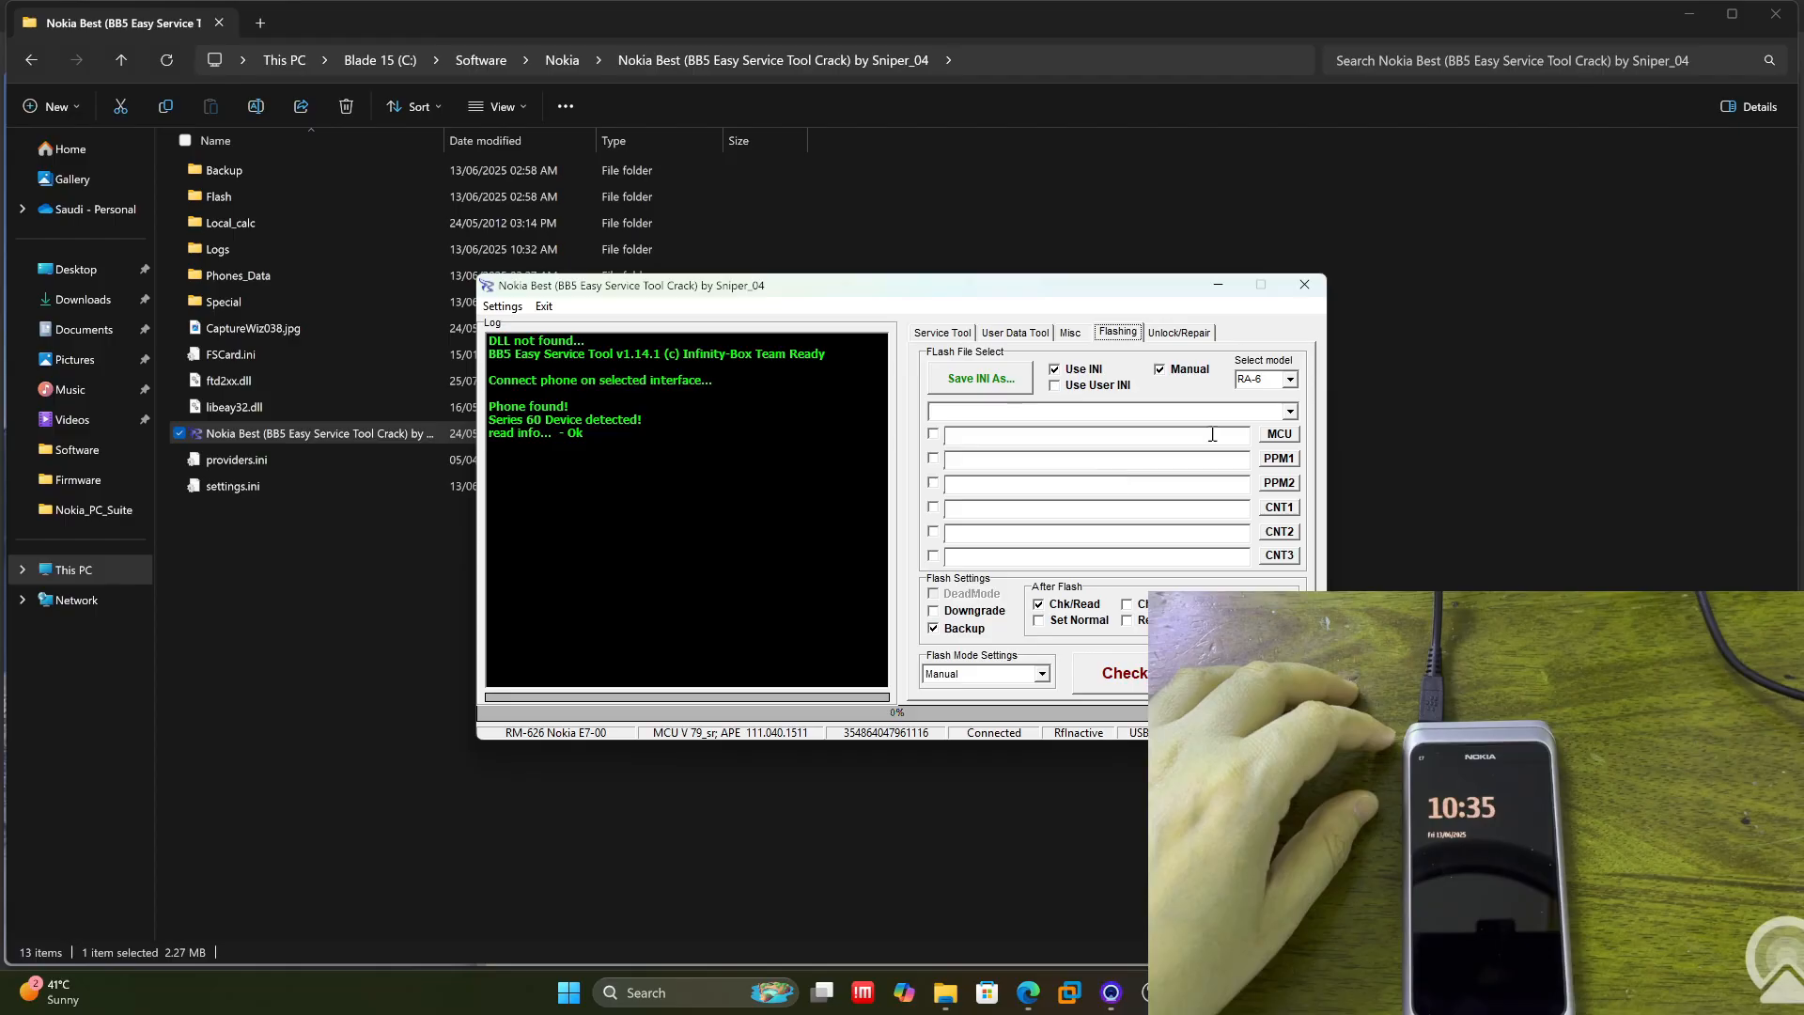
Step: Select RM-626 as the phone model and flash its firmware files onto the connected phone
left_click(1292, 380)
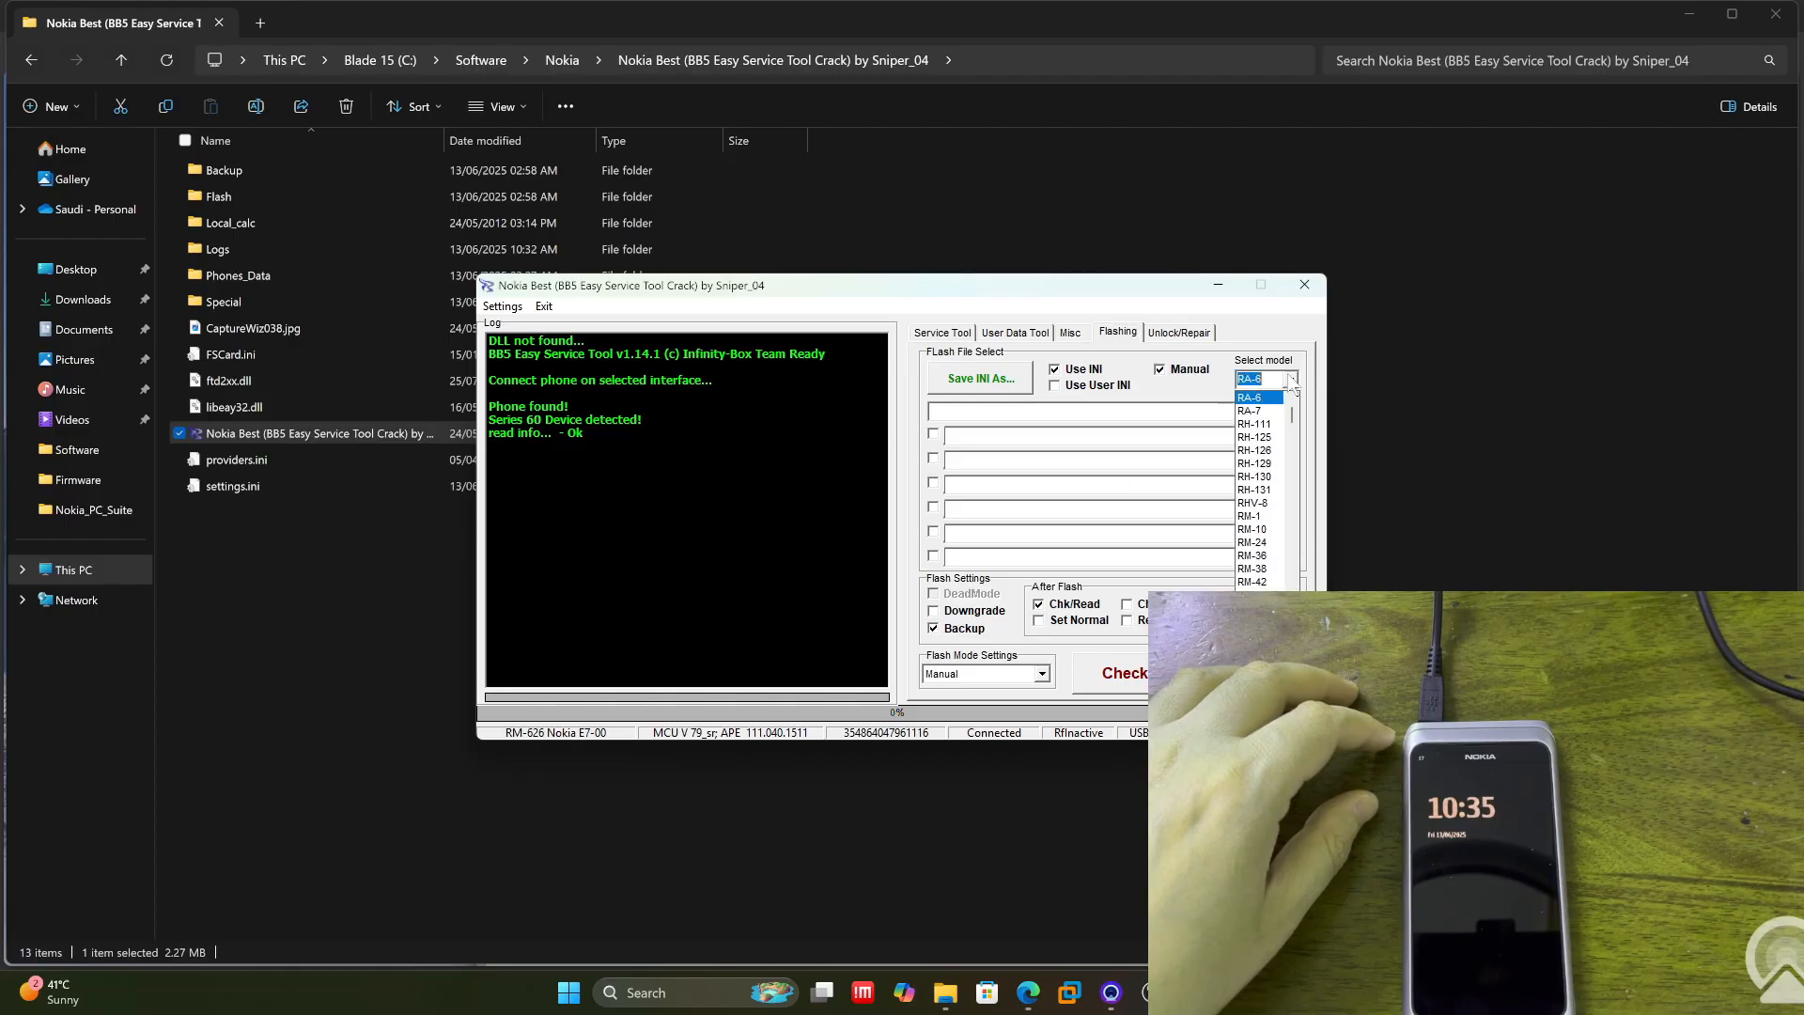
scroll(1274, 550, "down", 4)
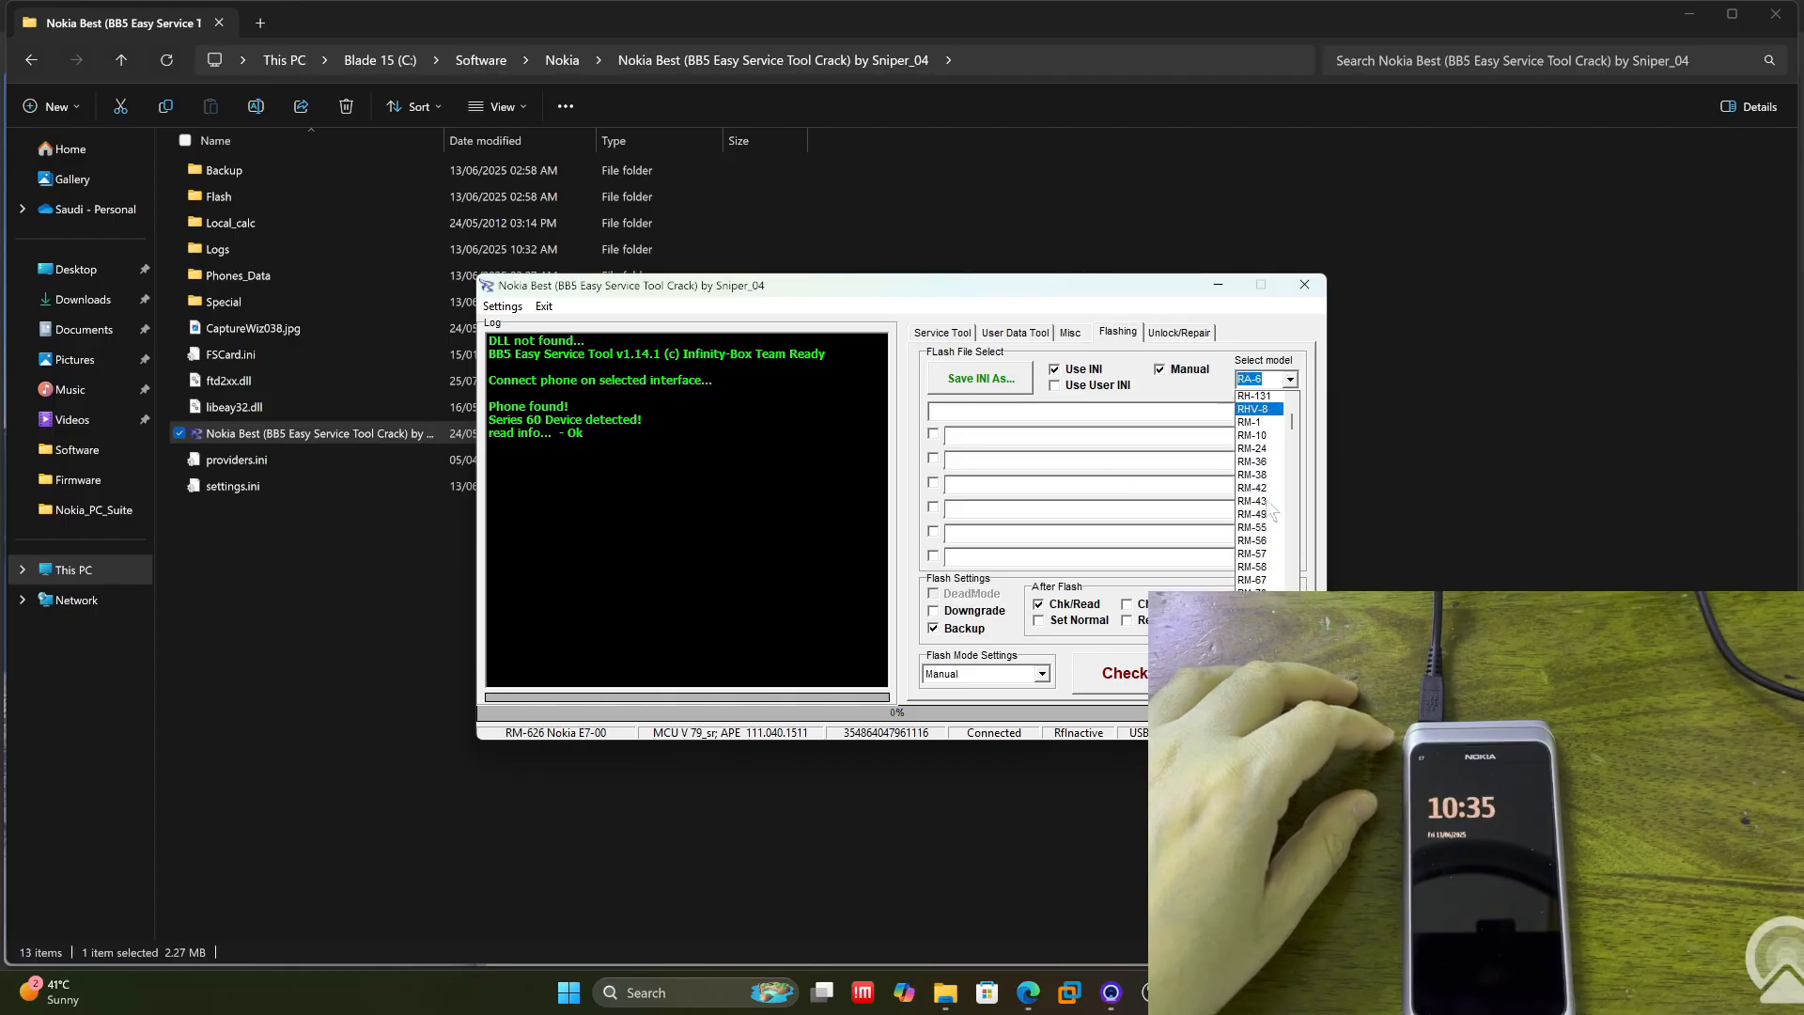
scroll(1272, 564, "down", 8)
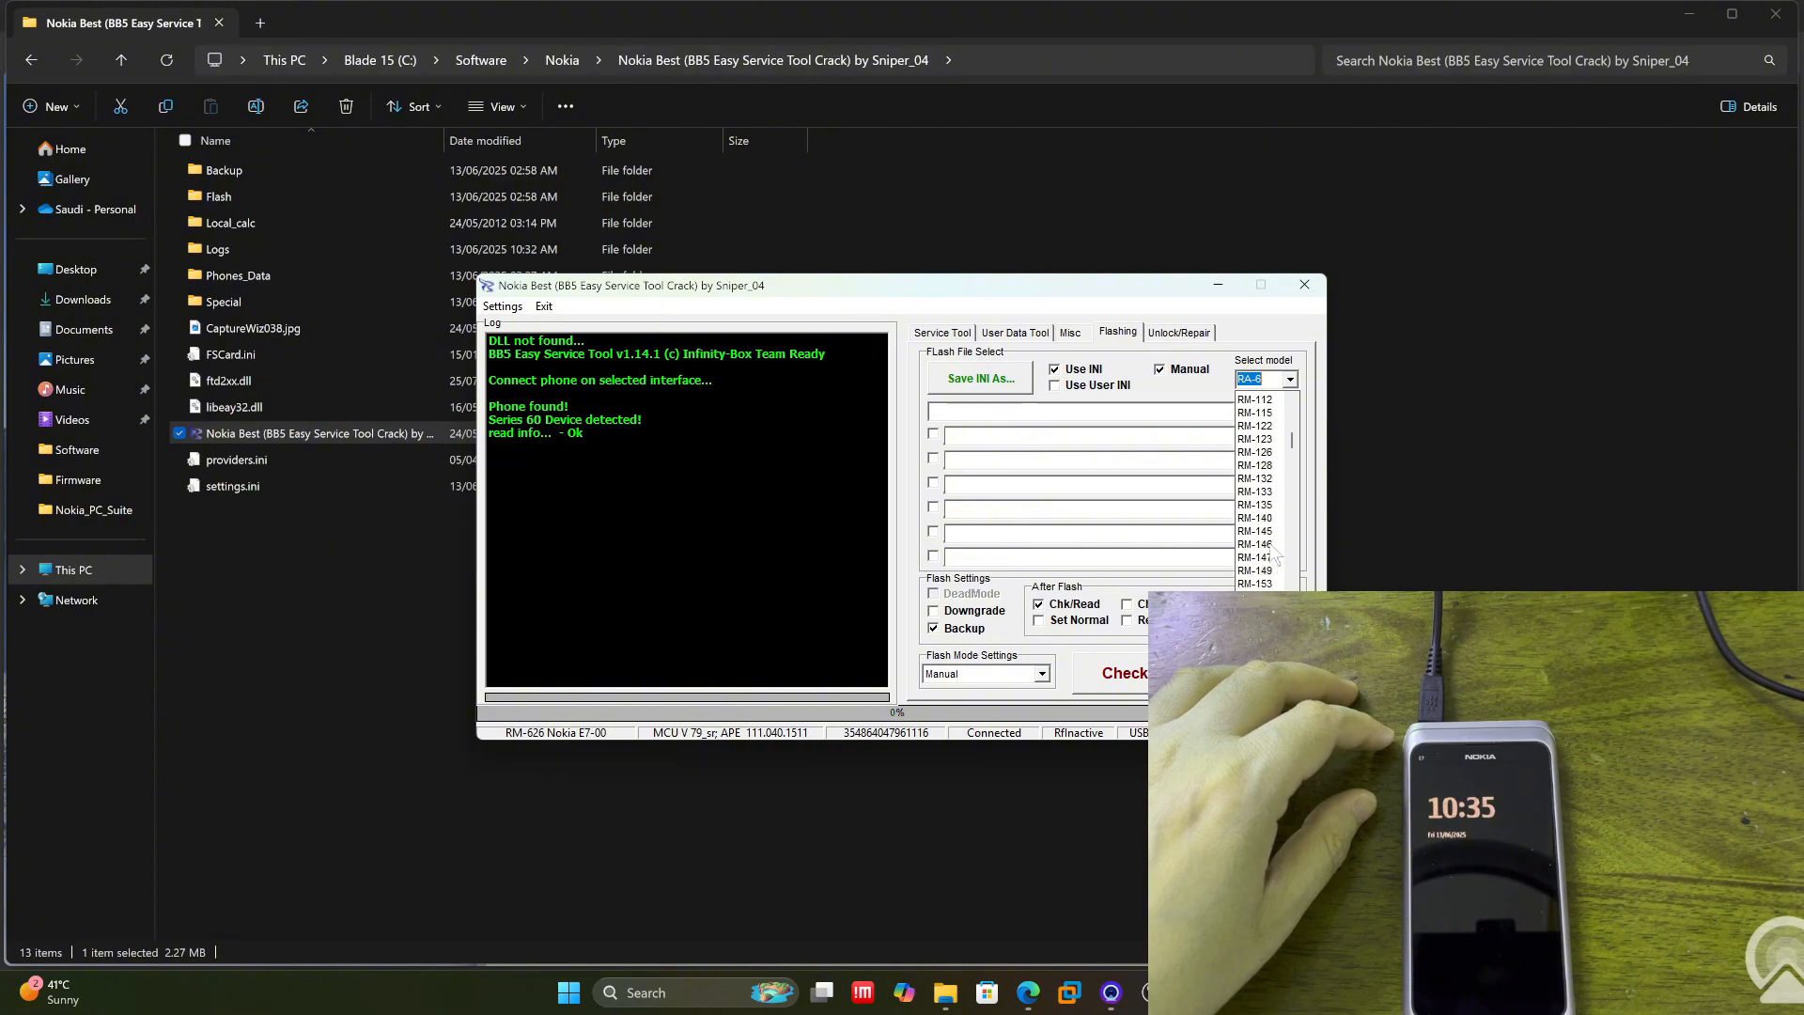
scroll(1265, 582, "down", 6)
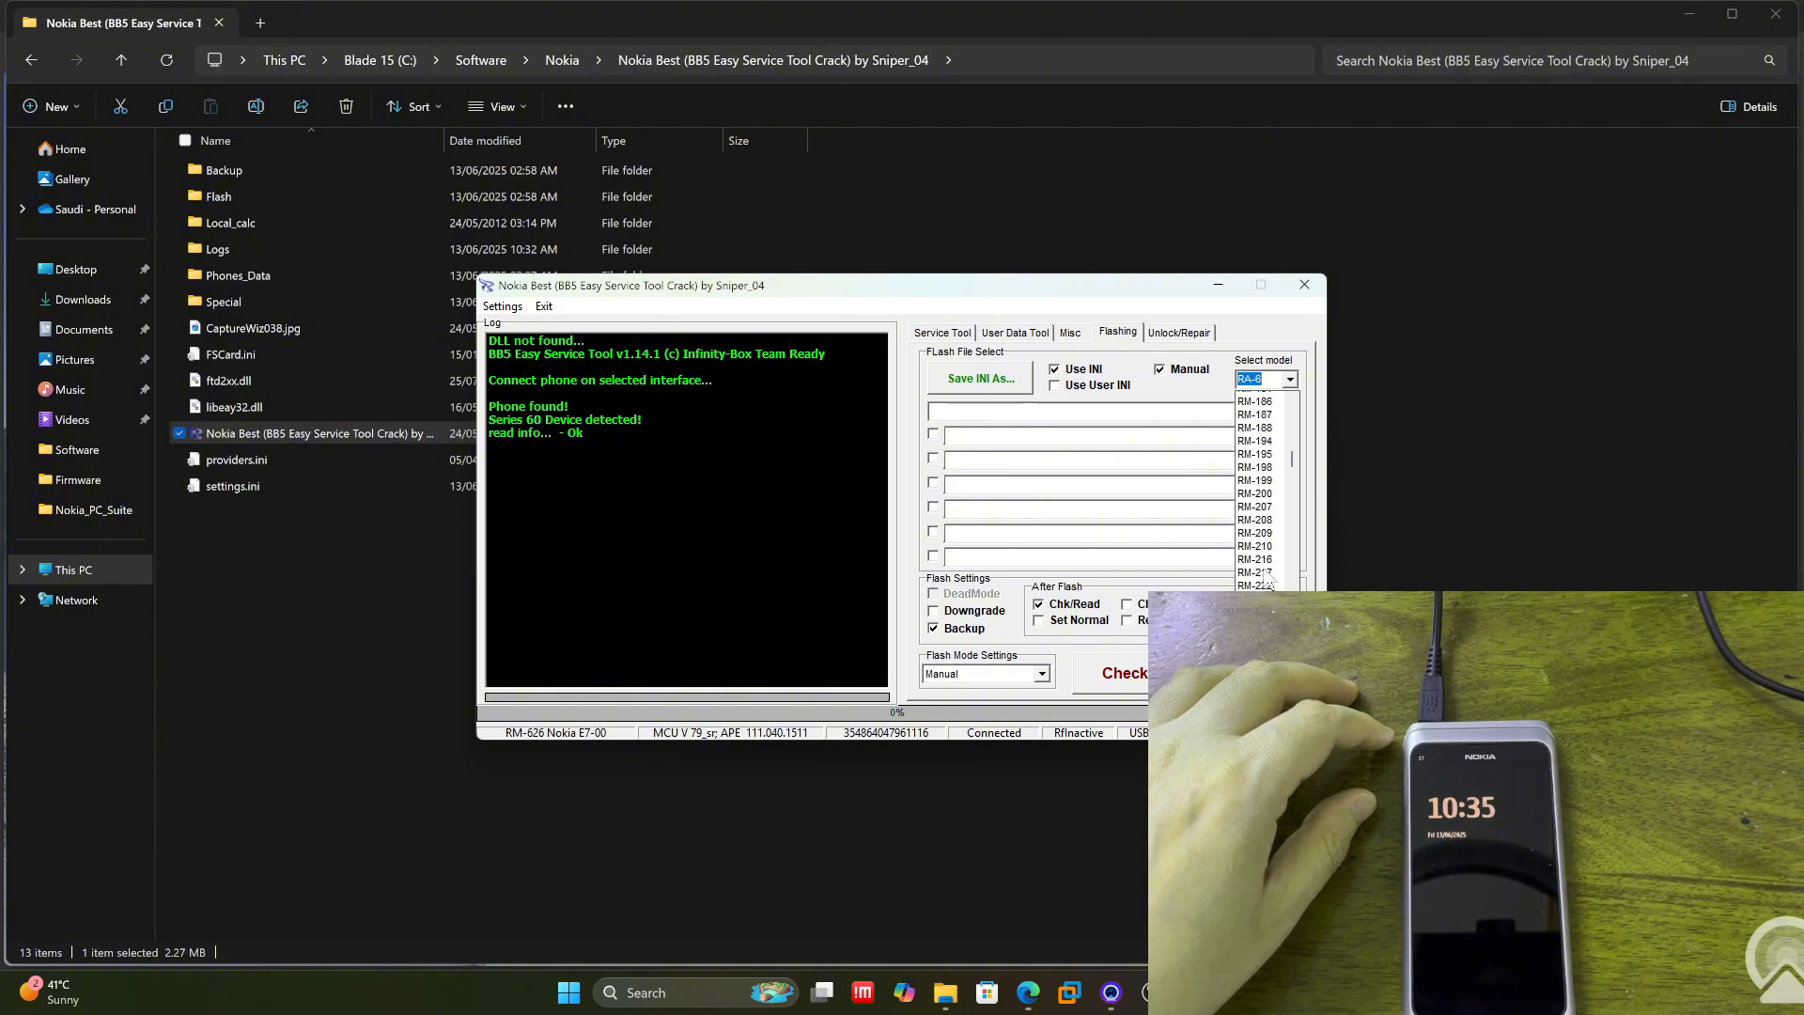
scroll(1265, 583, "down", 6)
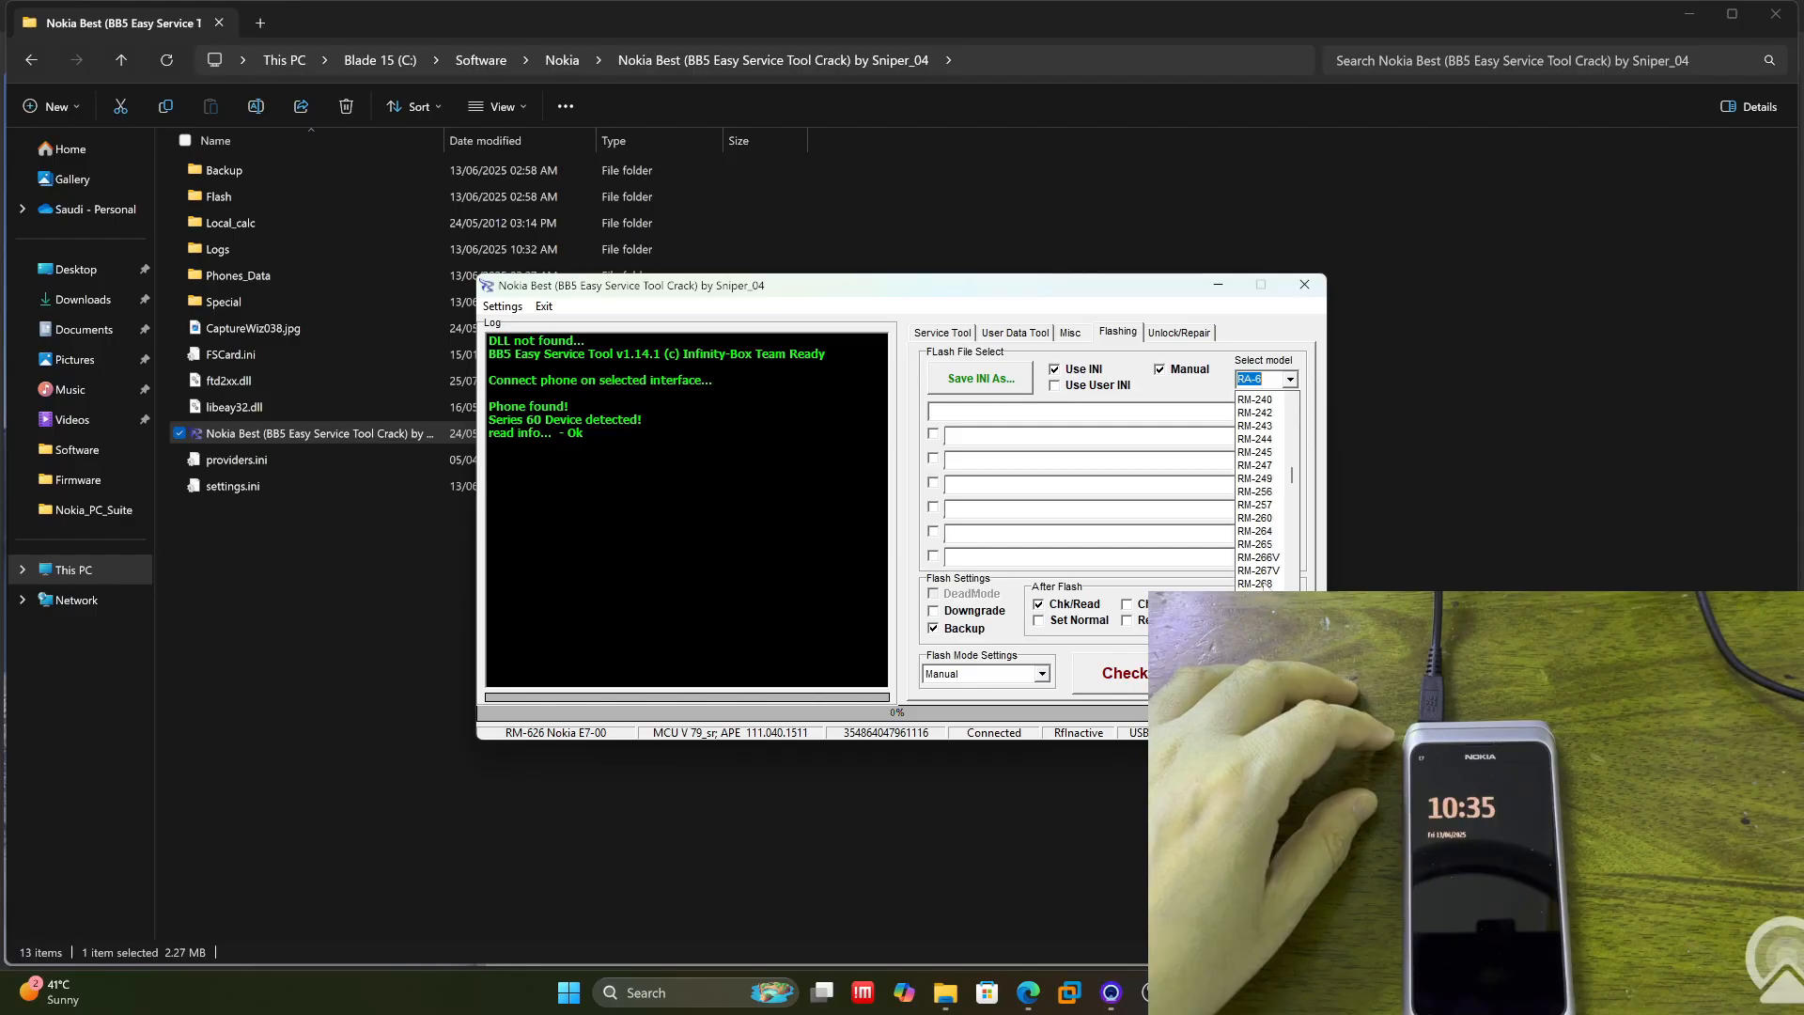
scroll(1266, 583, "down", 6)
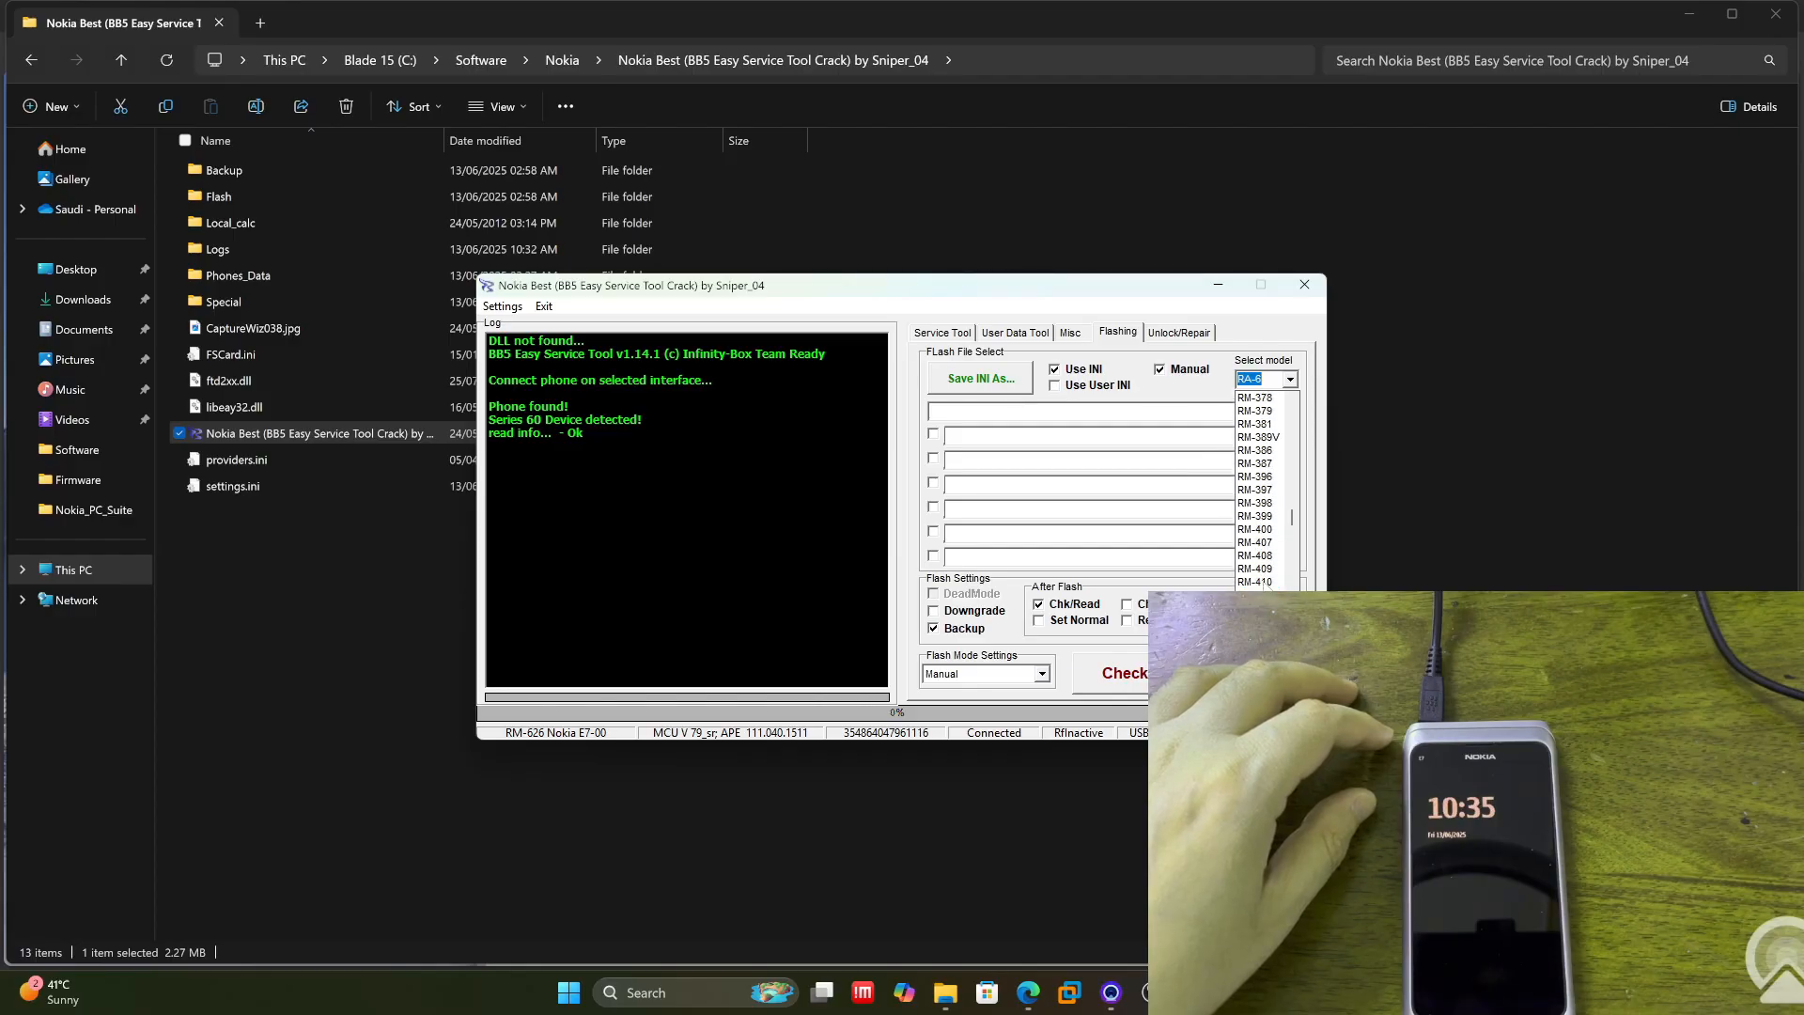
scroll(1267, 584, "down", 6)
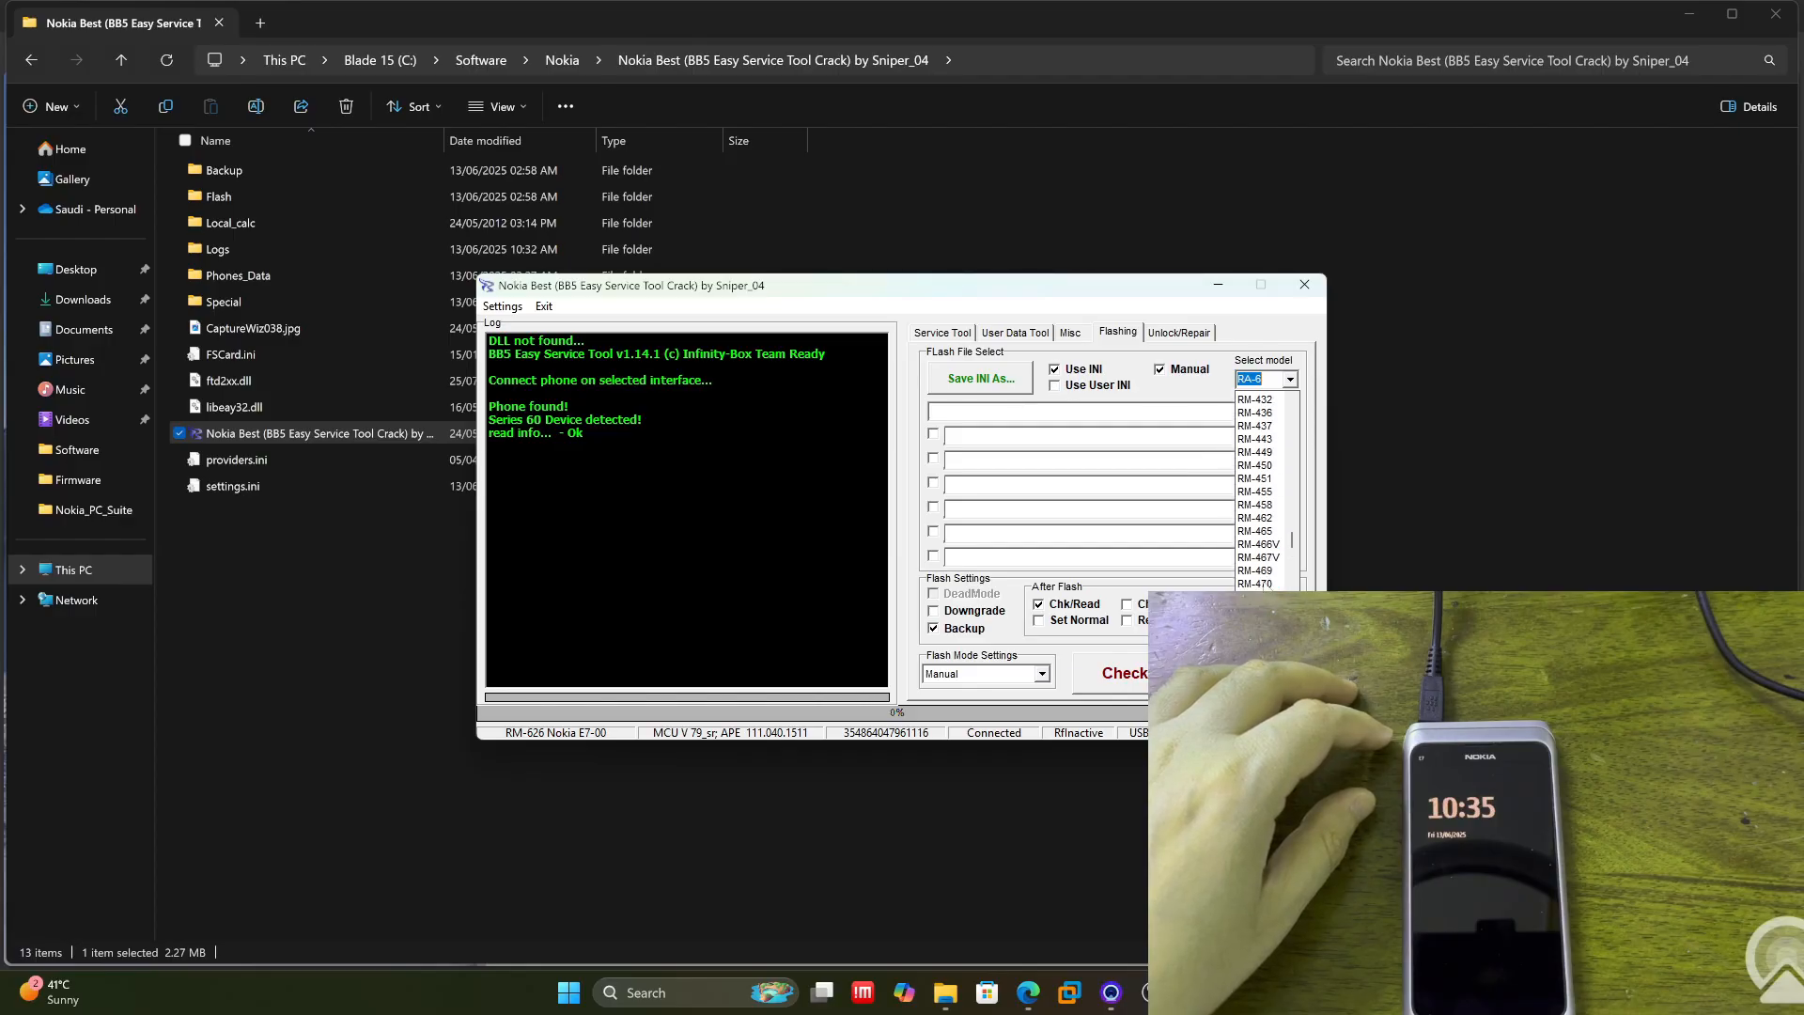
scroll(1266, 584, "down", 1)
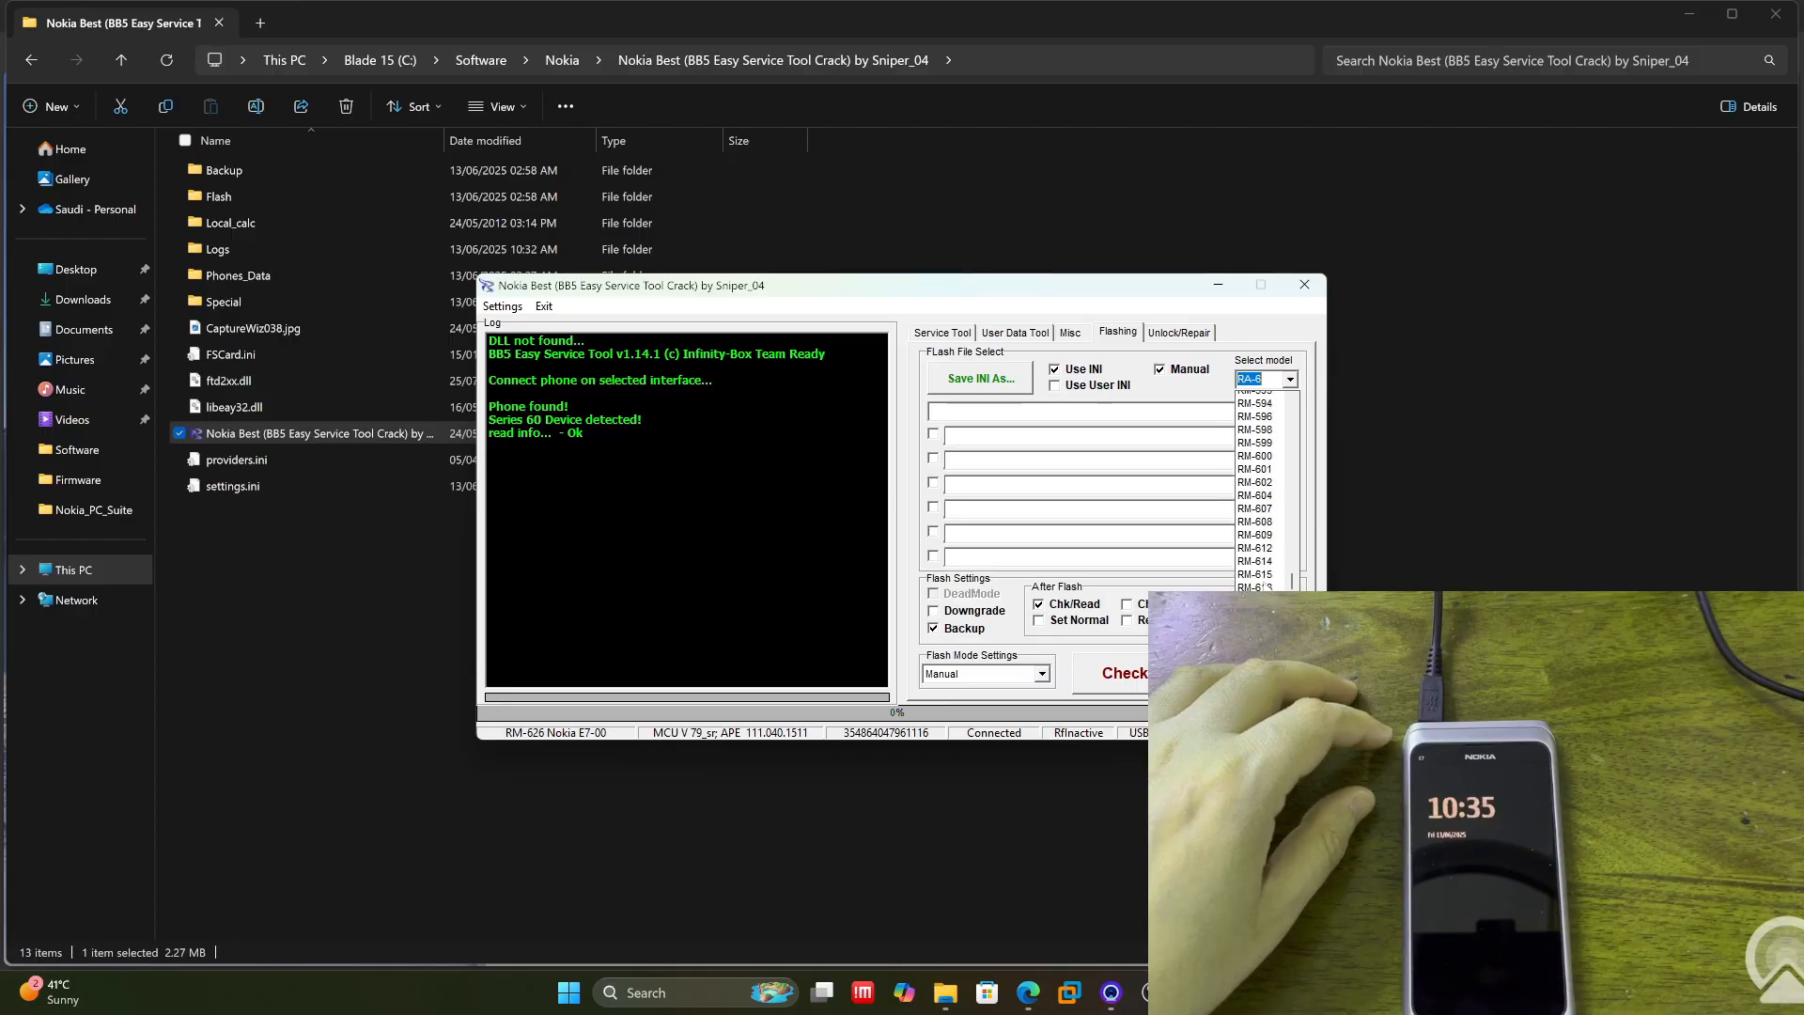
scroll(1266, 584, "down", 2)
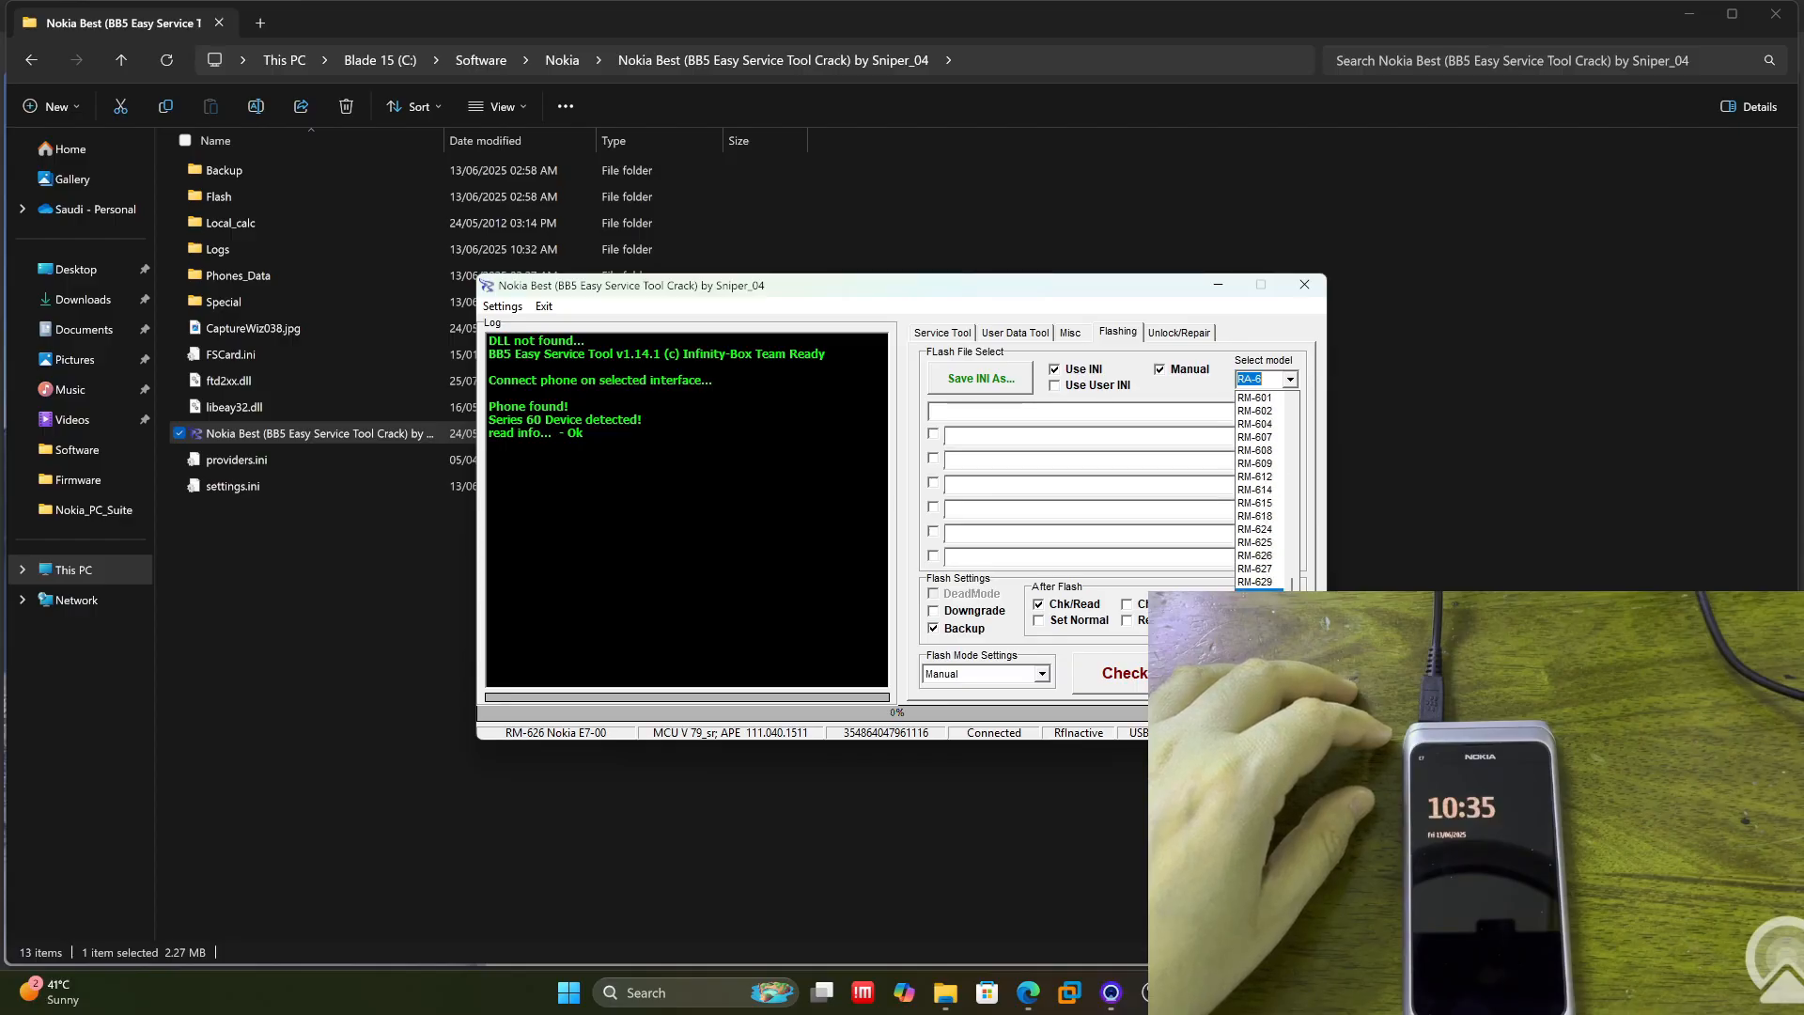
left_click(1259, 556)
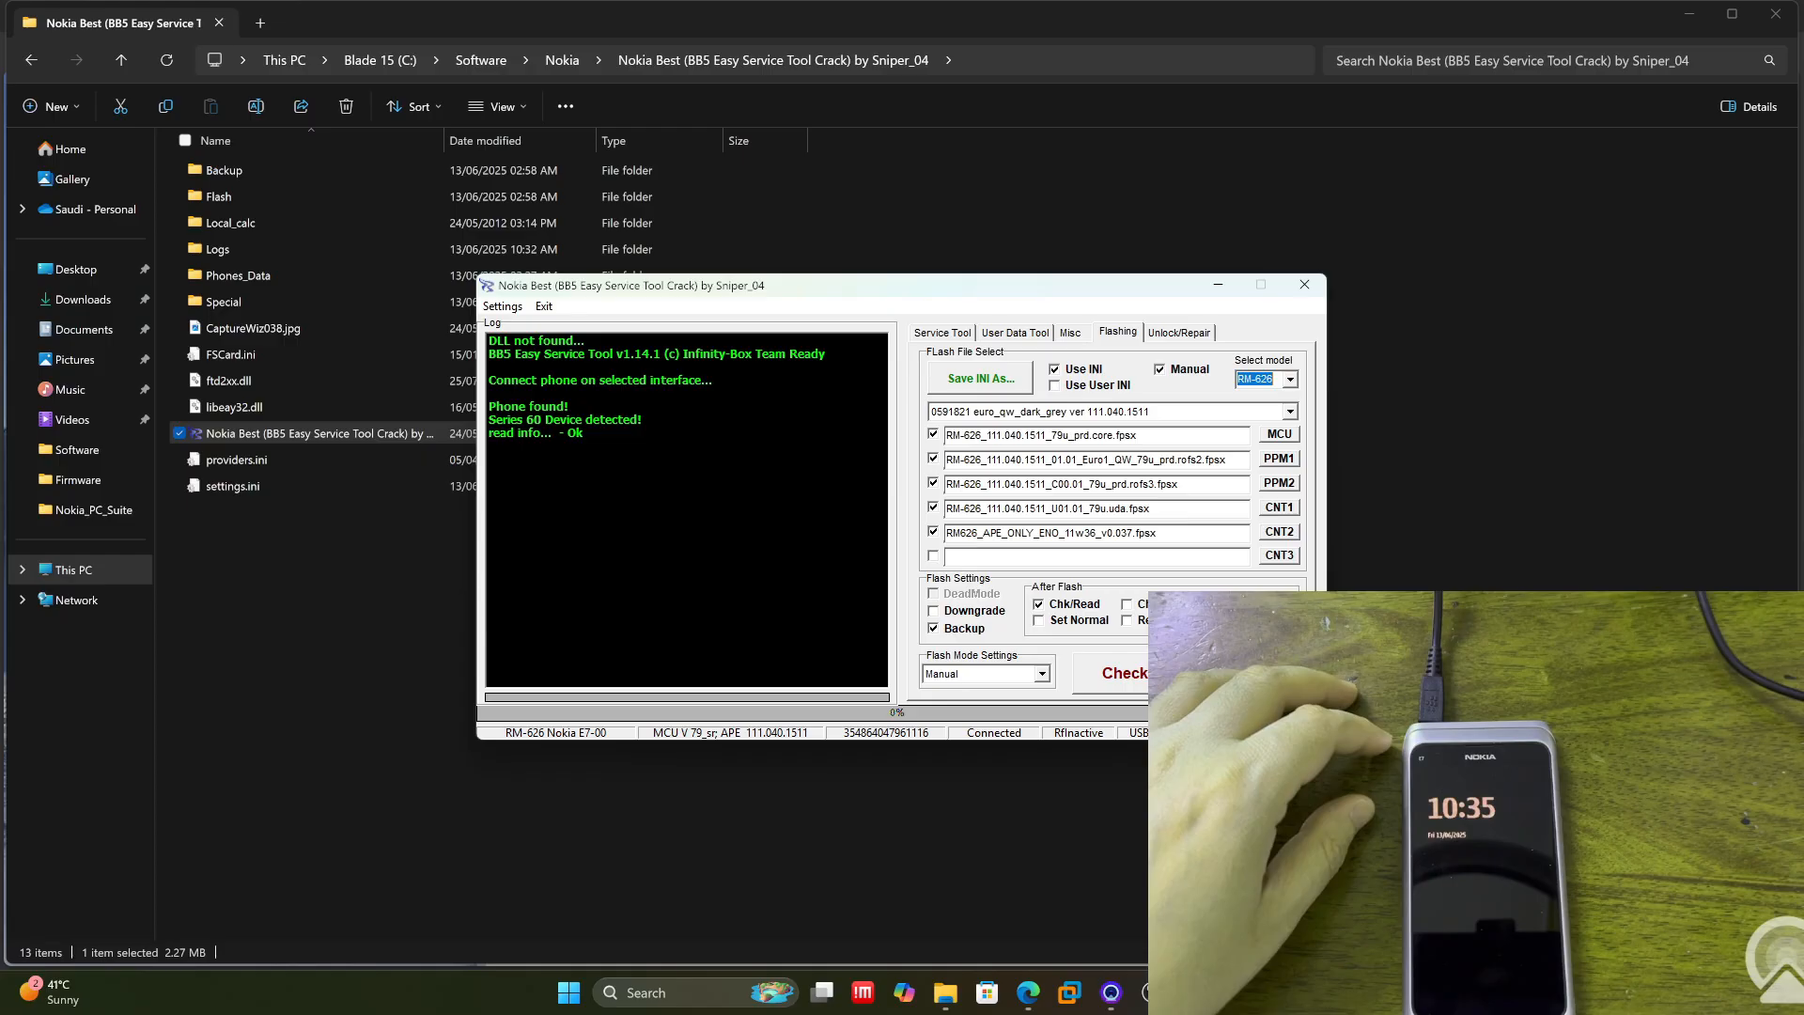
left_click(1203, 673)
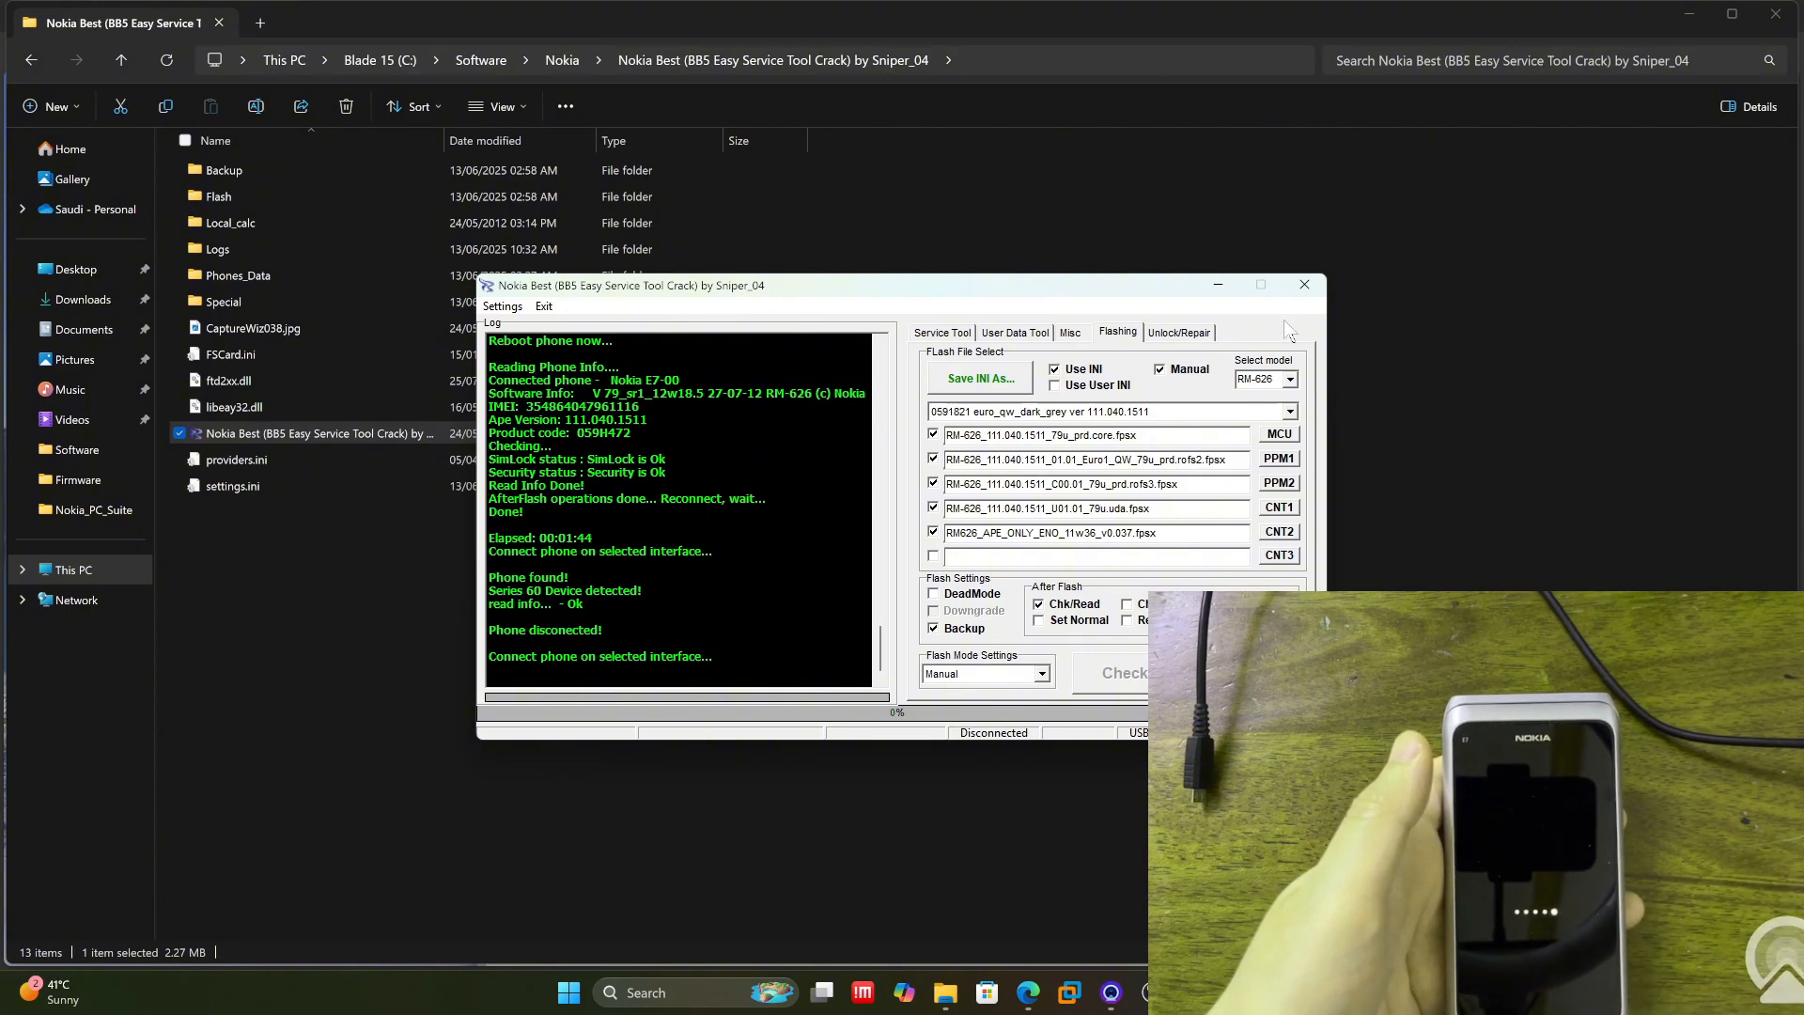
Step: Close the flashing tool, the File Explorer window and Nokia Suite
left_click(1304, 284)
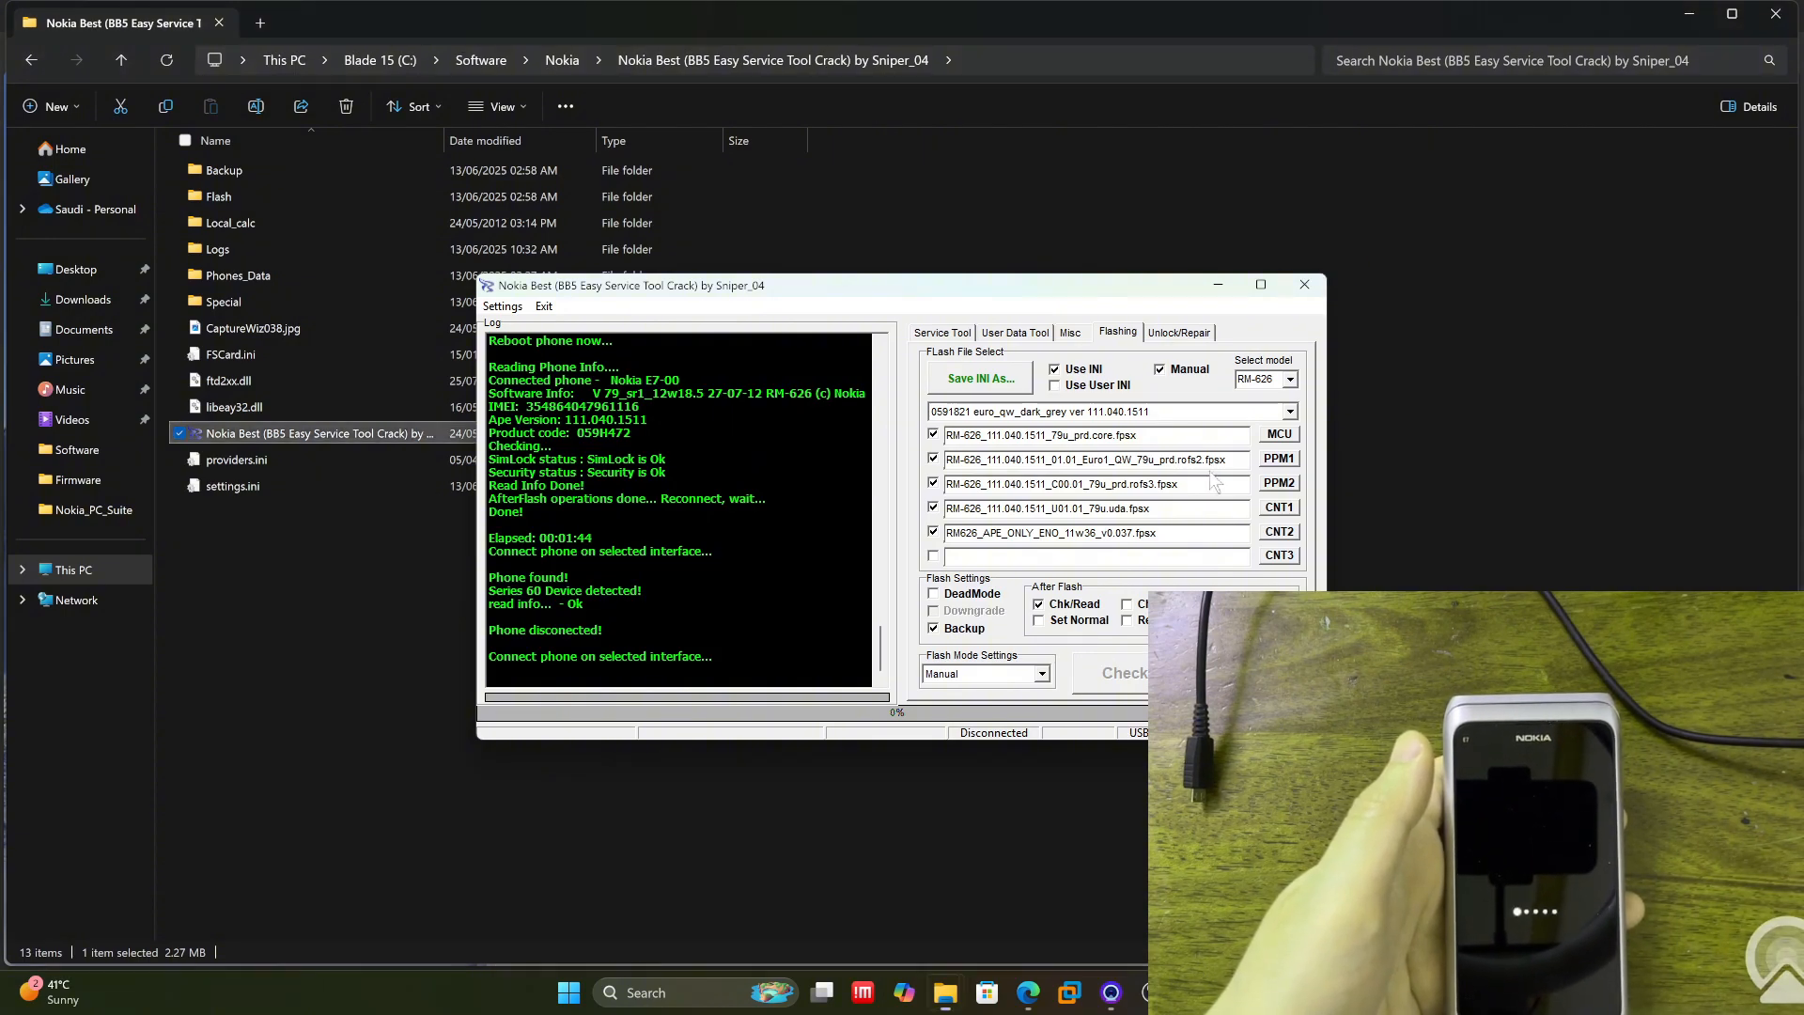
left_click(1777, 35)
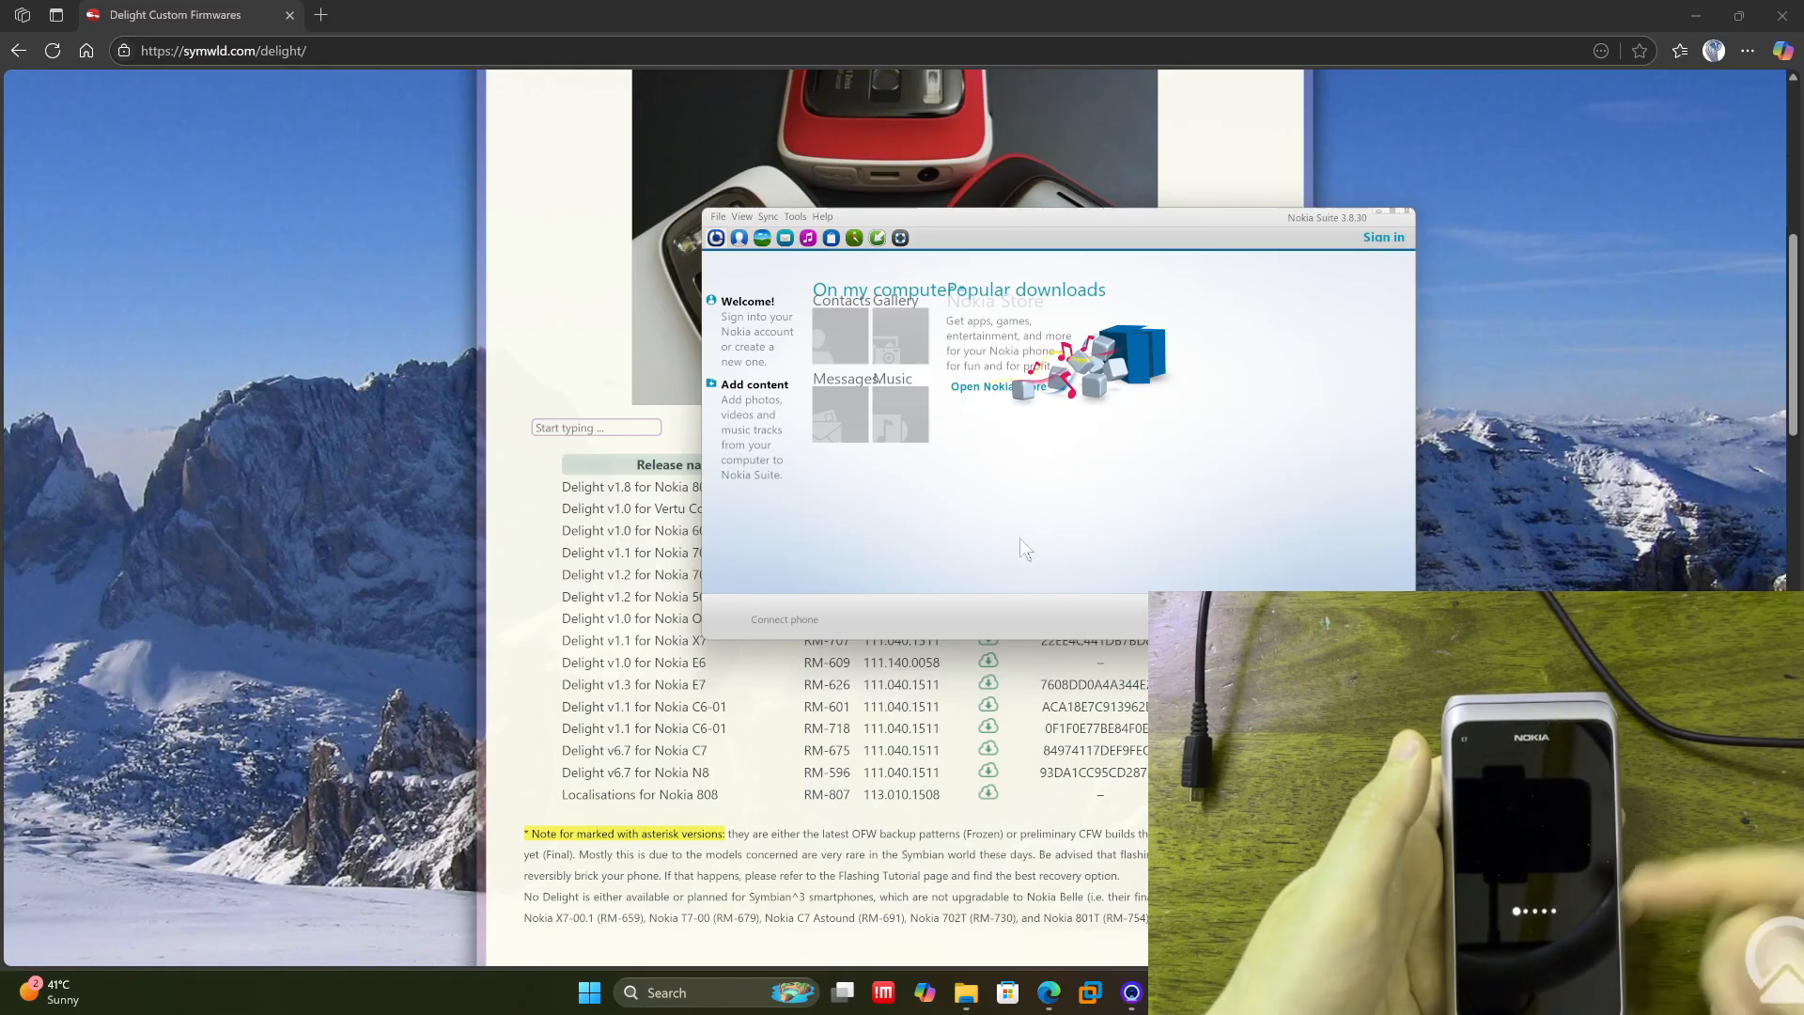
left_click(1407, 215)
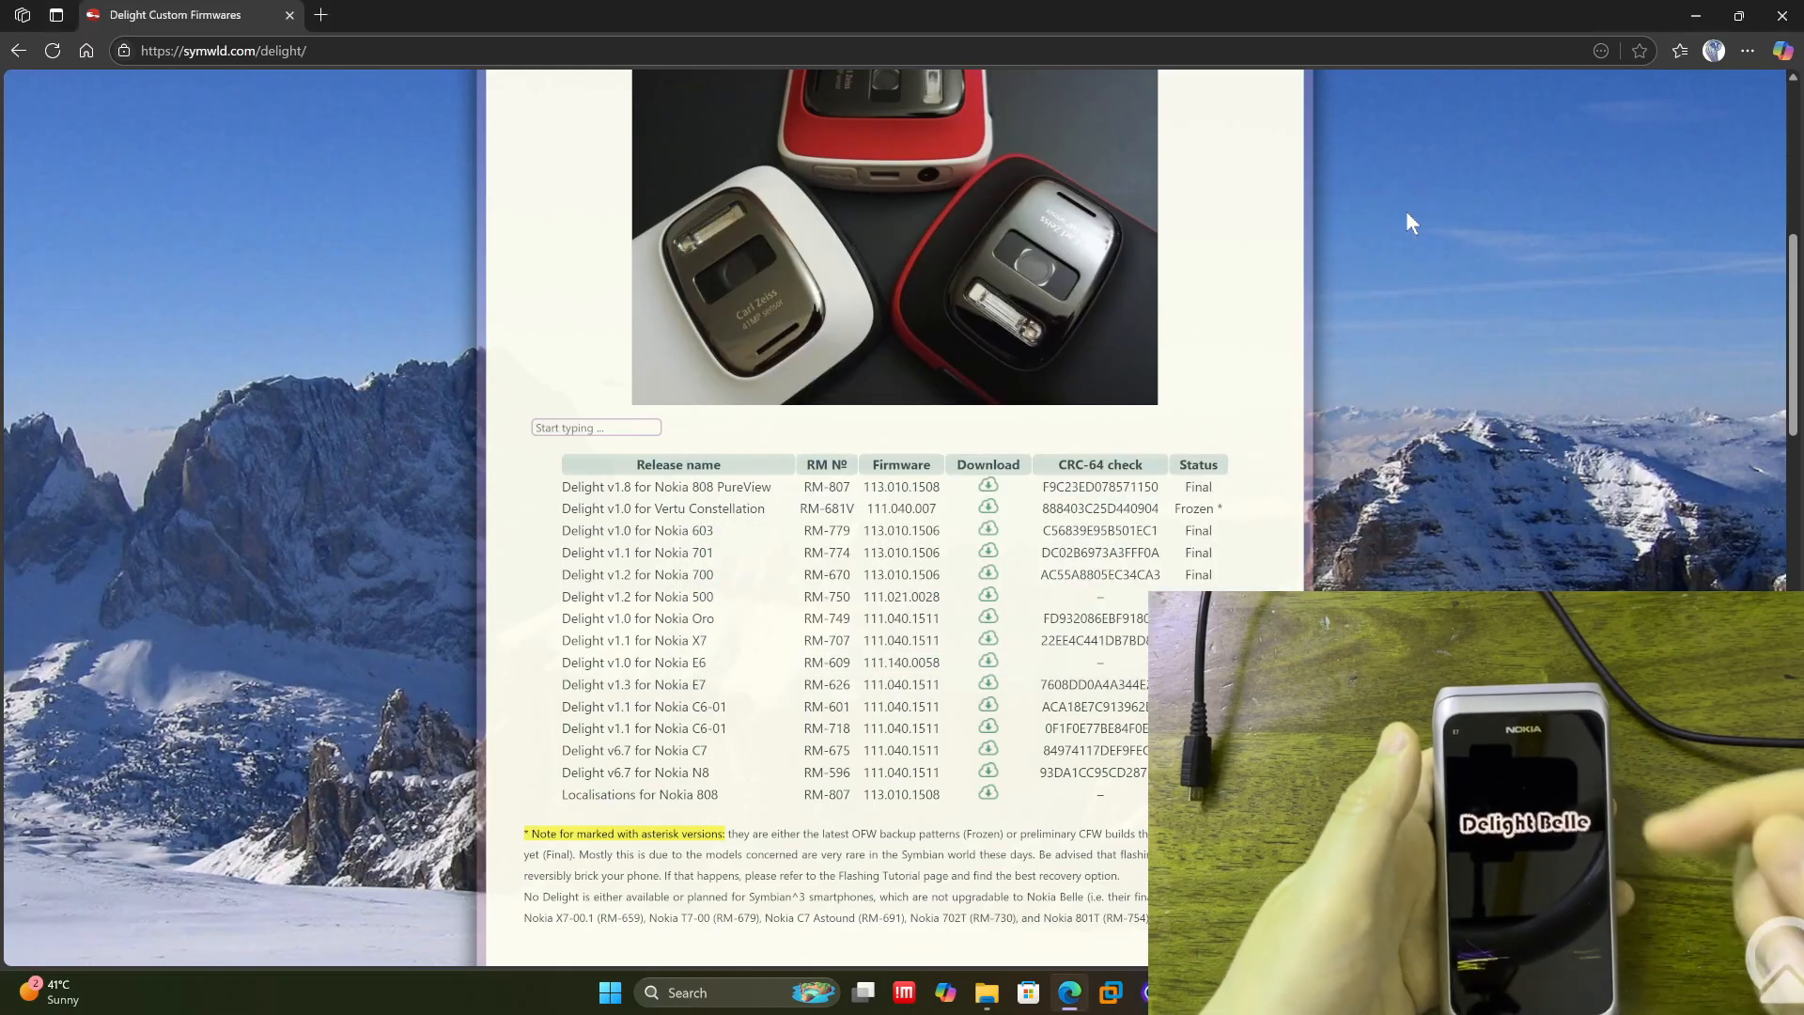